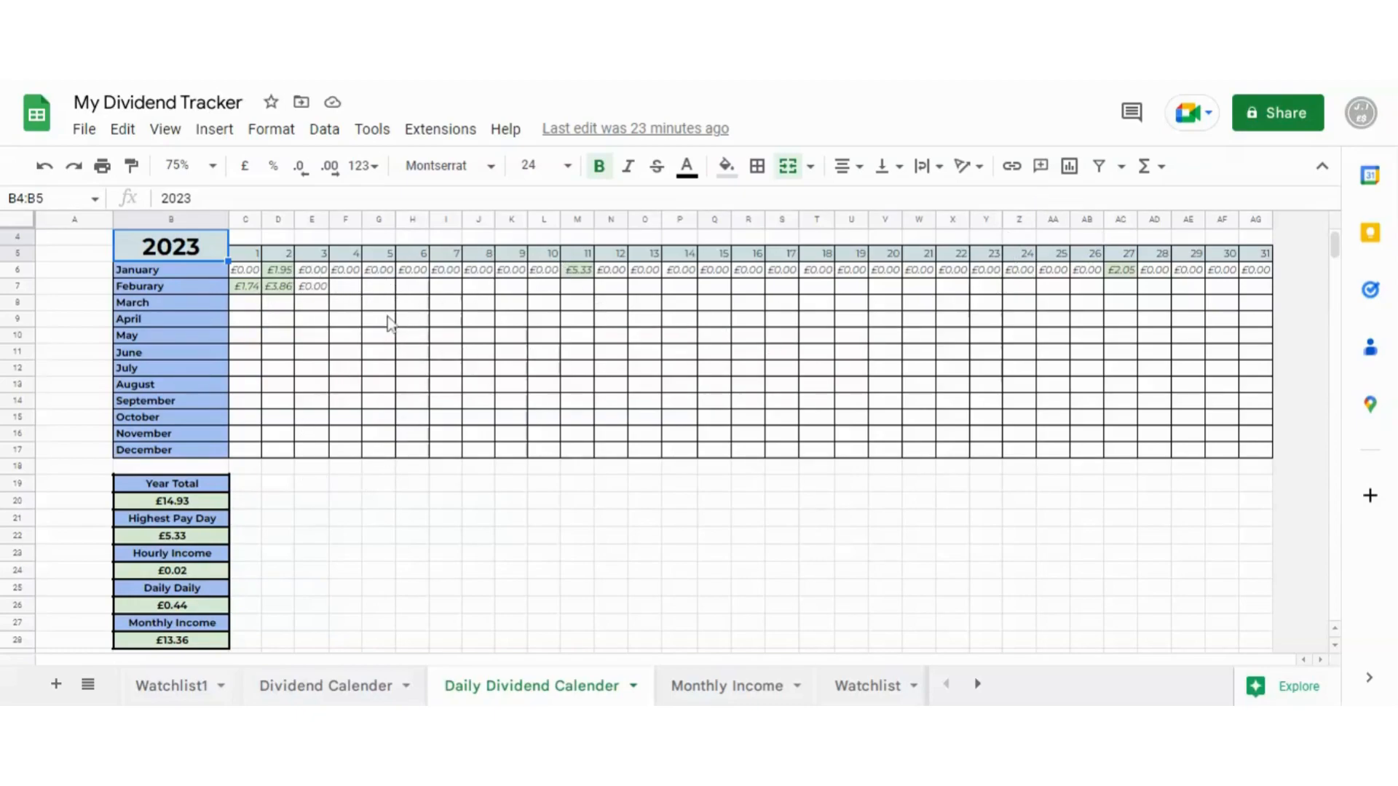
- Enter a test dividend of 10 for 4 February in the 2023 daily calendar
left_click(347, 295)
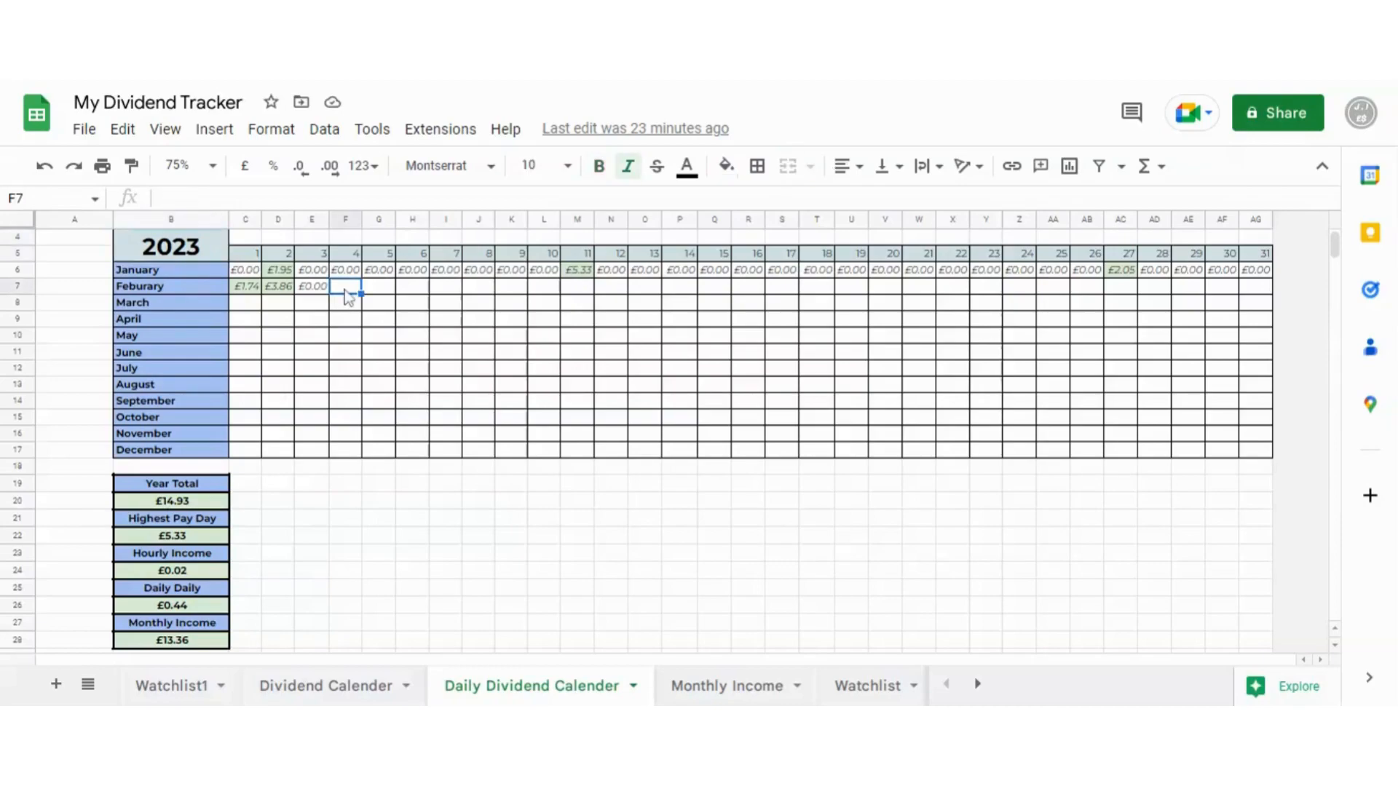
type("10")
left_click(366, 403)
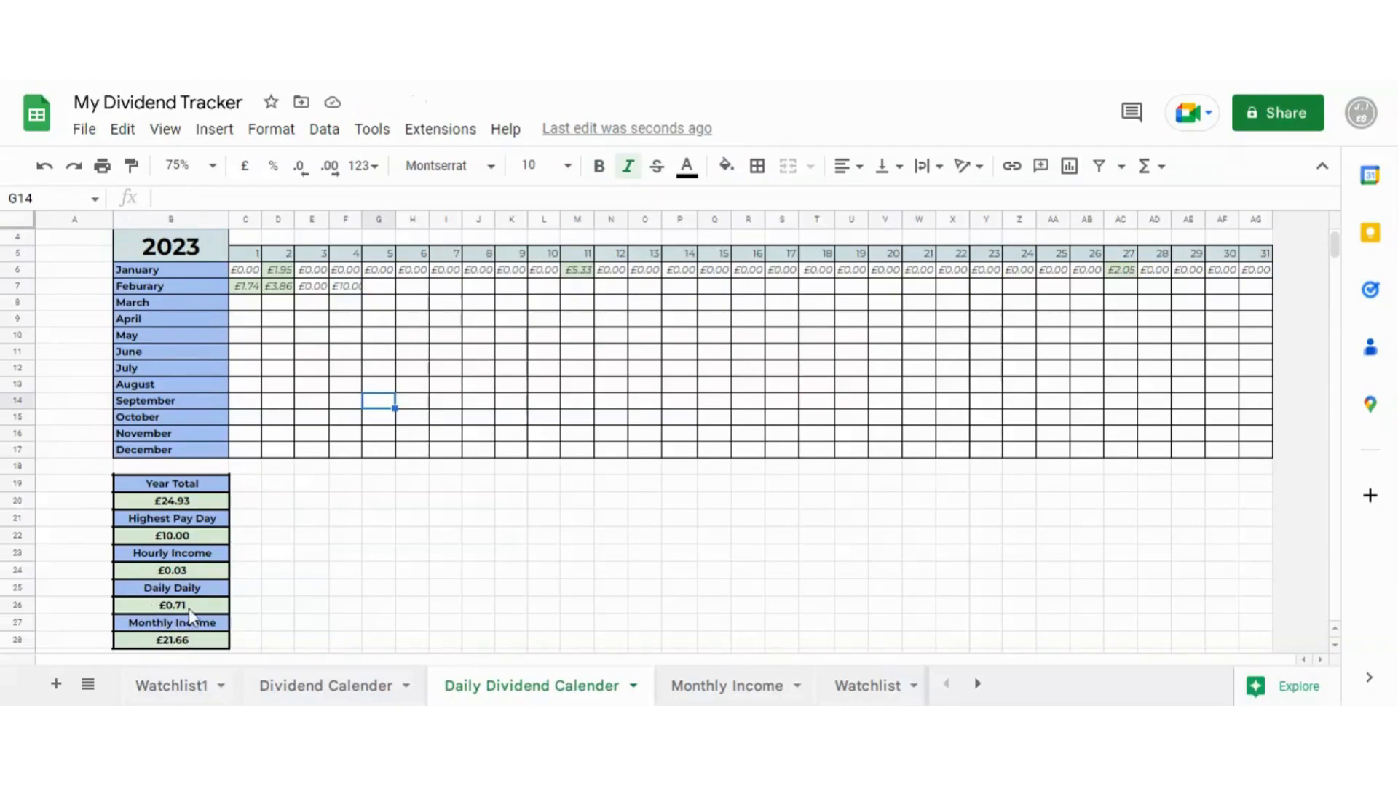
- Clear the test dividend from the 4 February cell
left_click(347, 287)
key("Delete")
left_click(317, 353)
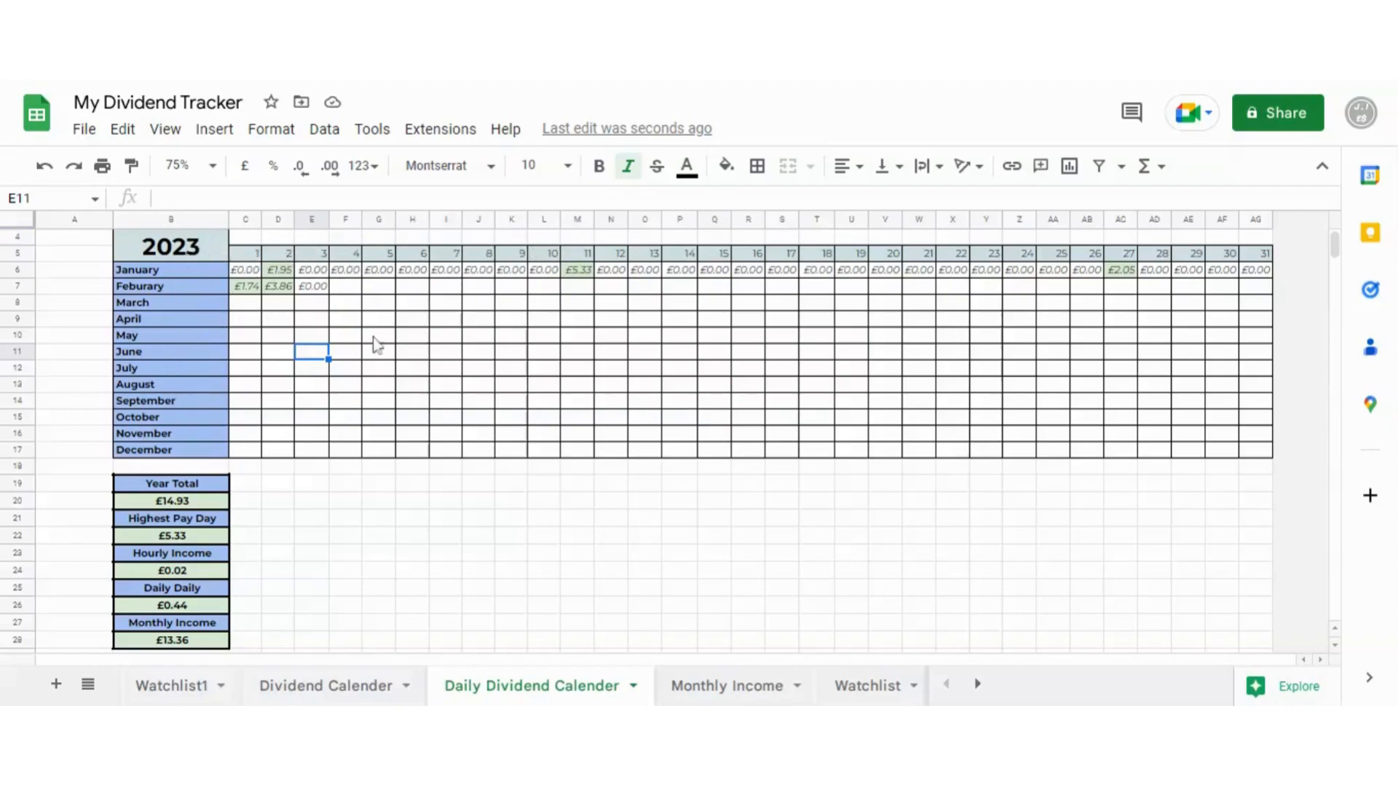
- Enter the year 2023 in cell B32, below the income summary block
scroll(234, 291, "down", 5)
scroll(248, 282, "down", 4)
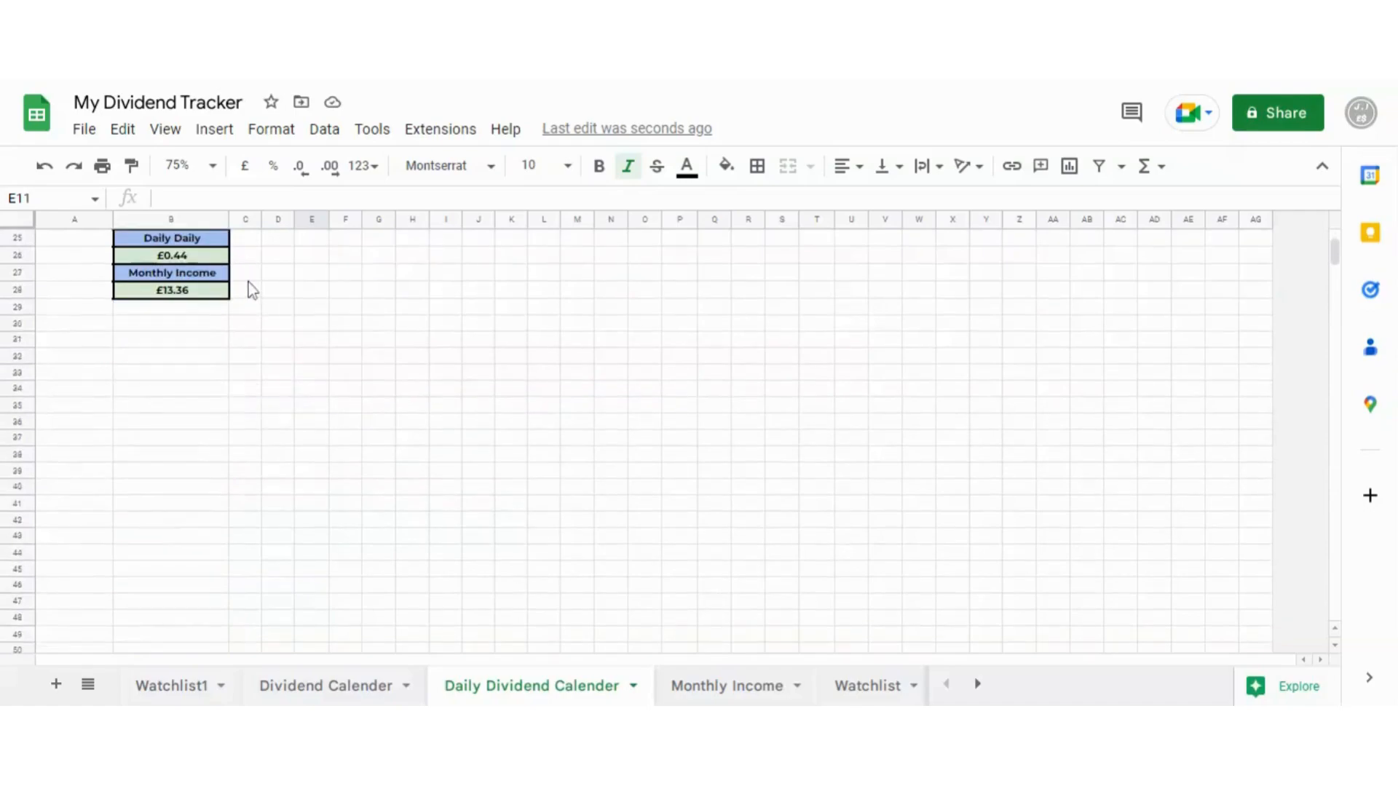
left_click(165, 309)
type("2023")
left_click(225, 339)
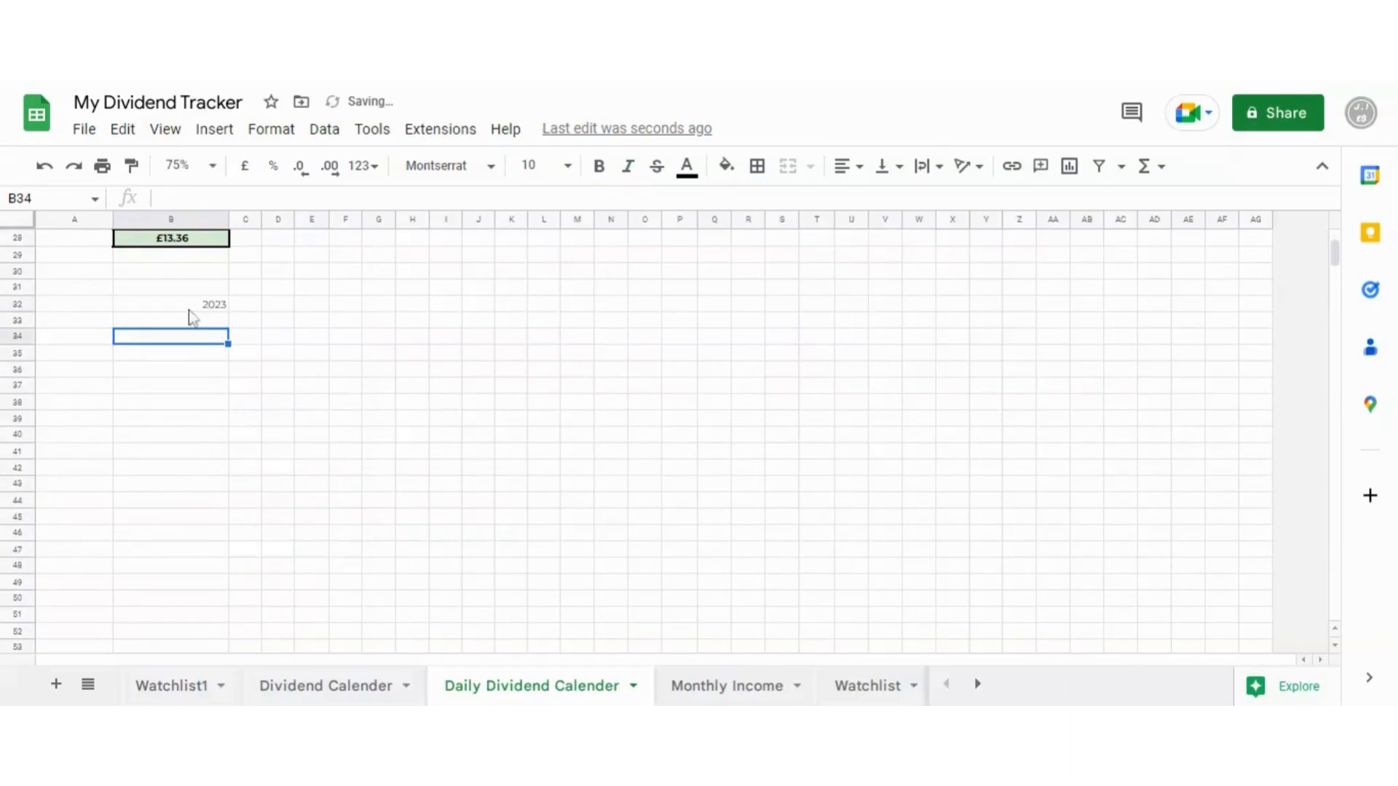
- Merge cells B31 and B32 into one year heading cell
left_click_drag(189, 291, 191, 306)
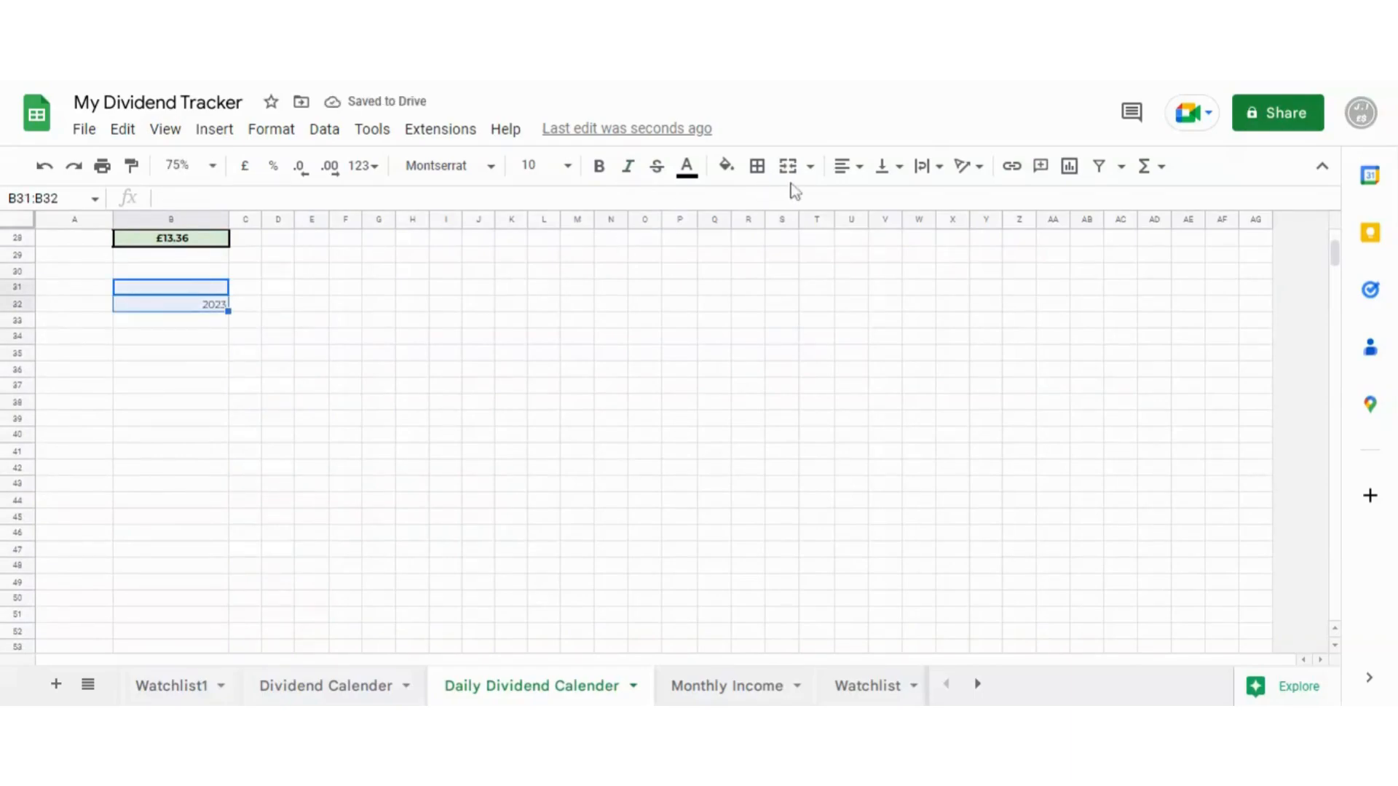
left_click(757, 168)
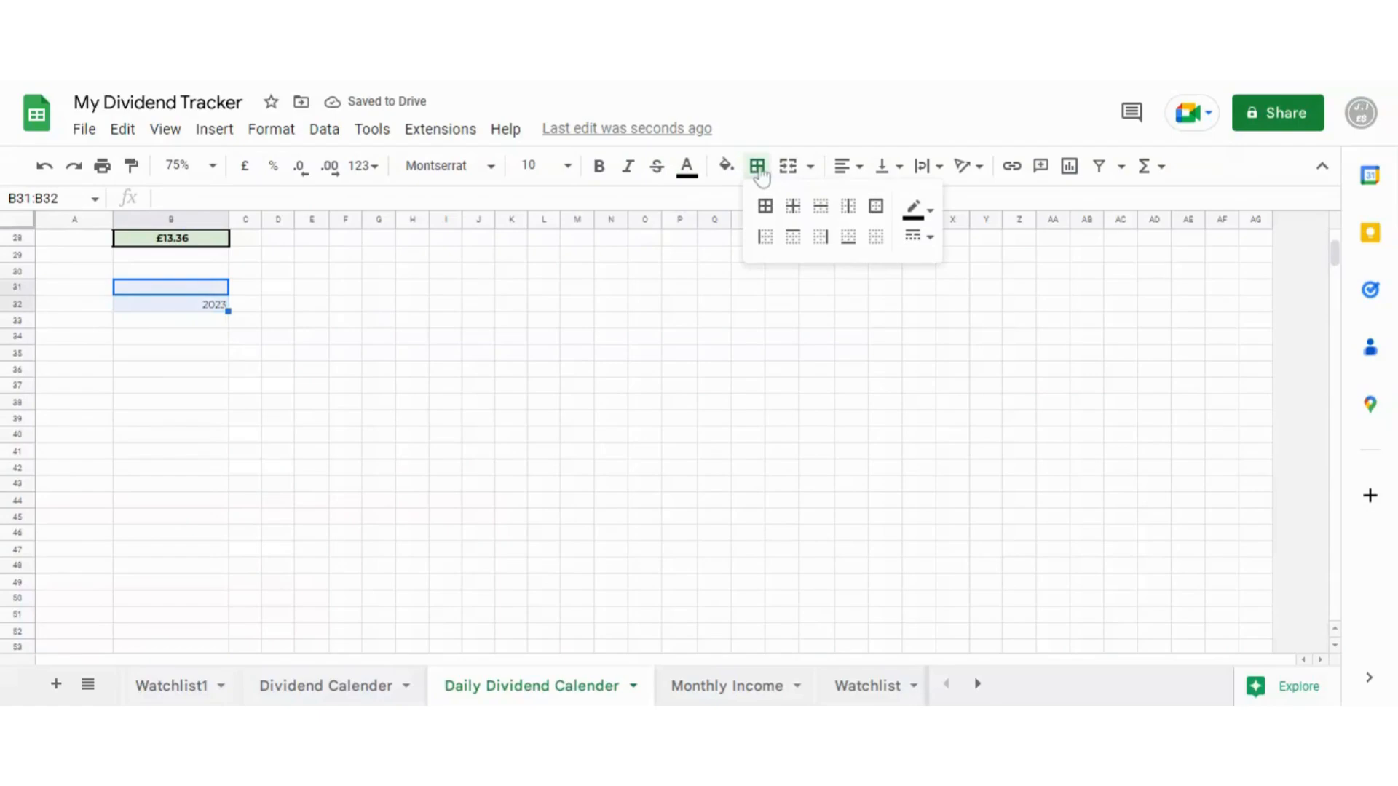
left_click(759, 174)
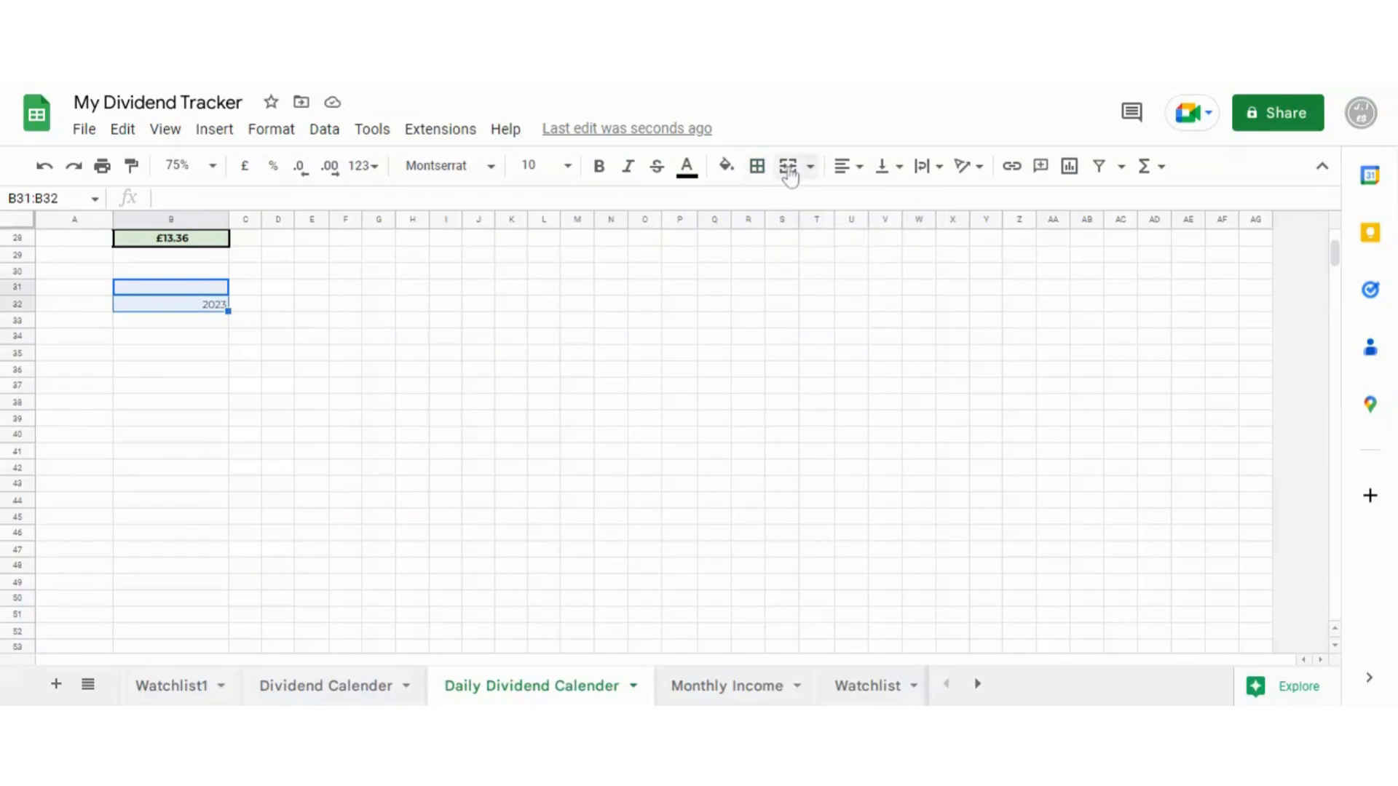
left_click(789, 167)
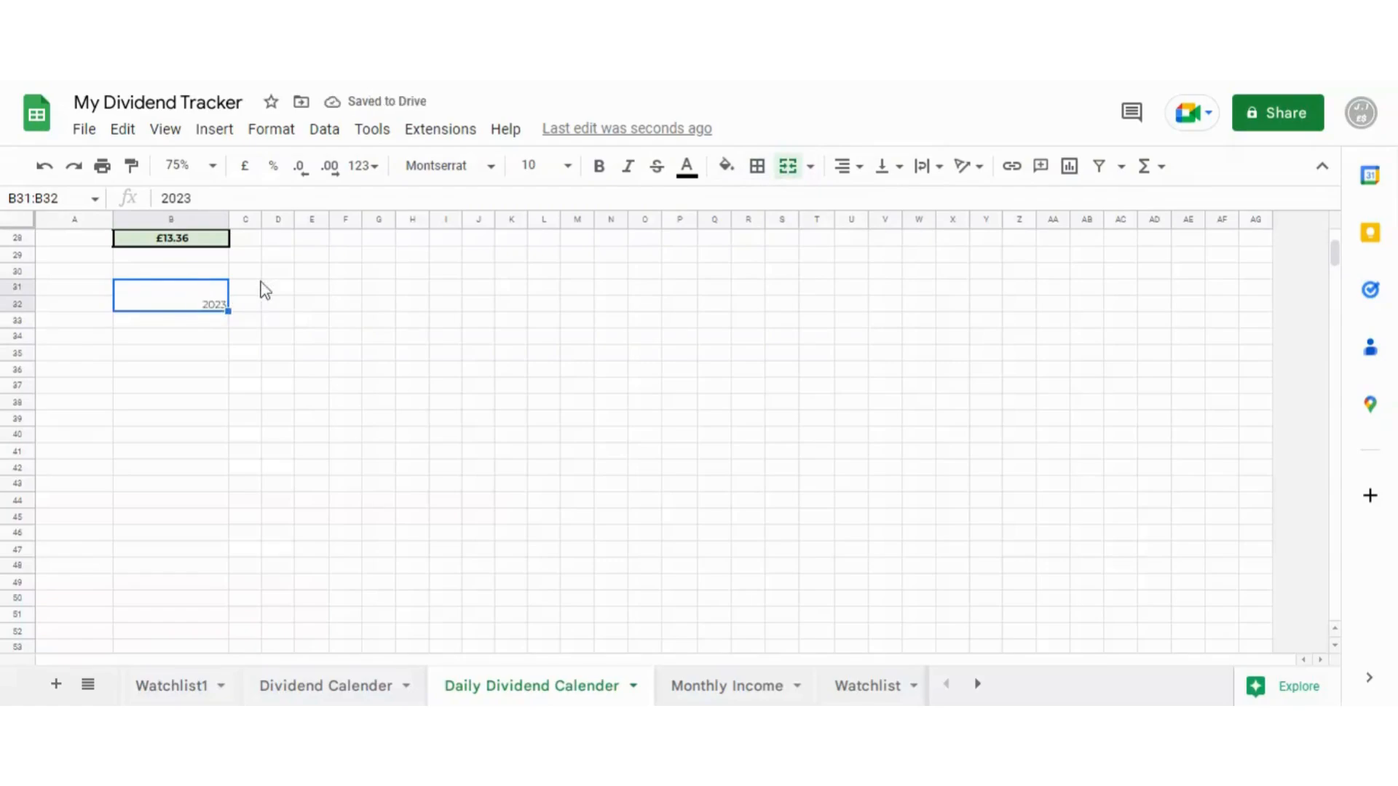
left_click(277, 323)
- Make the 2023 text in the merged cell B31:B32 bold with font size 24
left_click(216, 305)
key("Return")
key("Home")
key("shift+End")
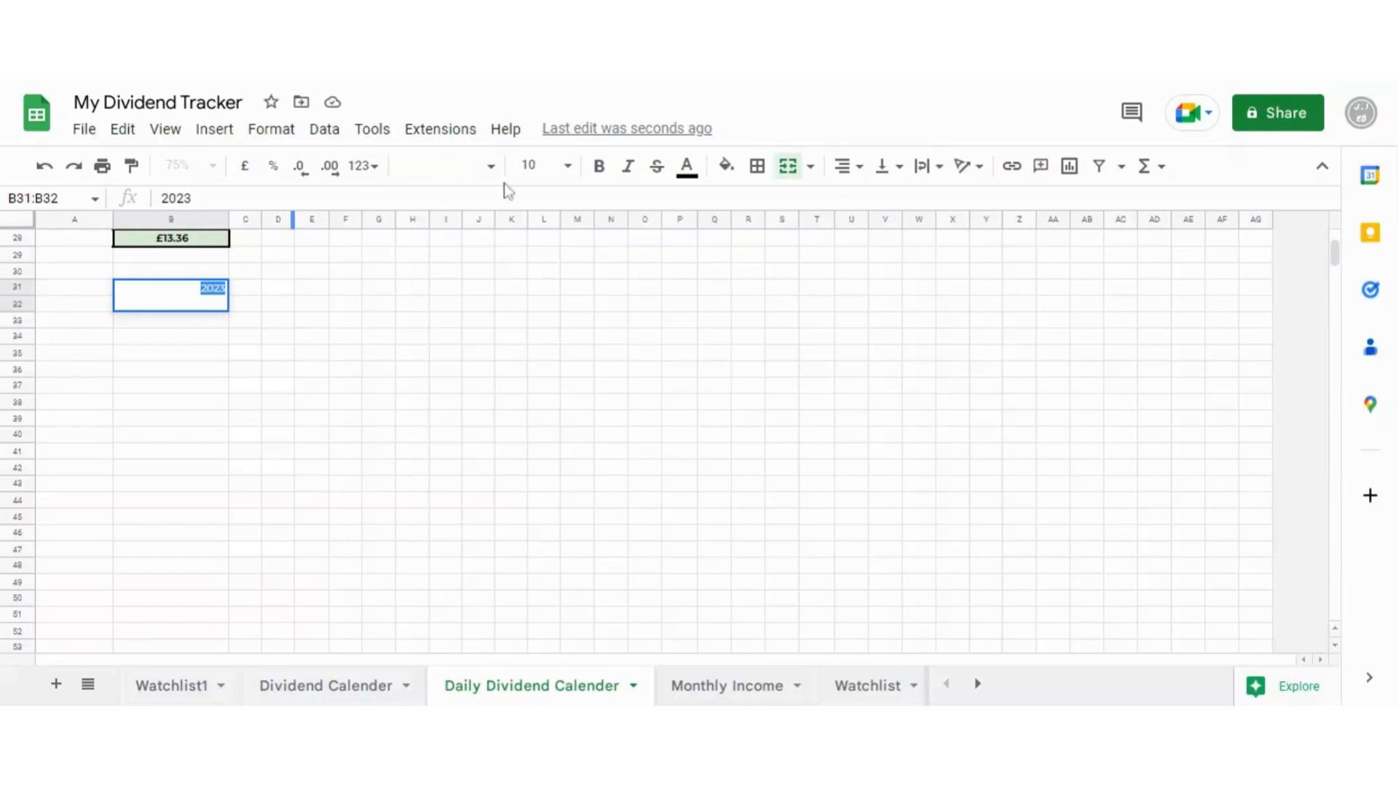
left_click(599, 167)
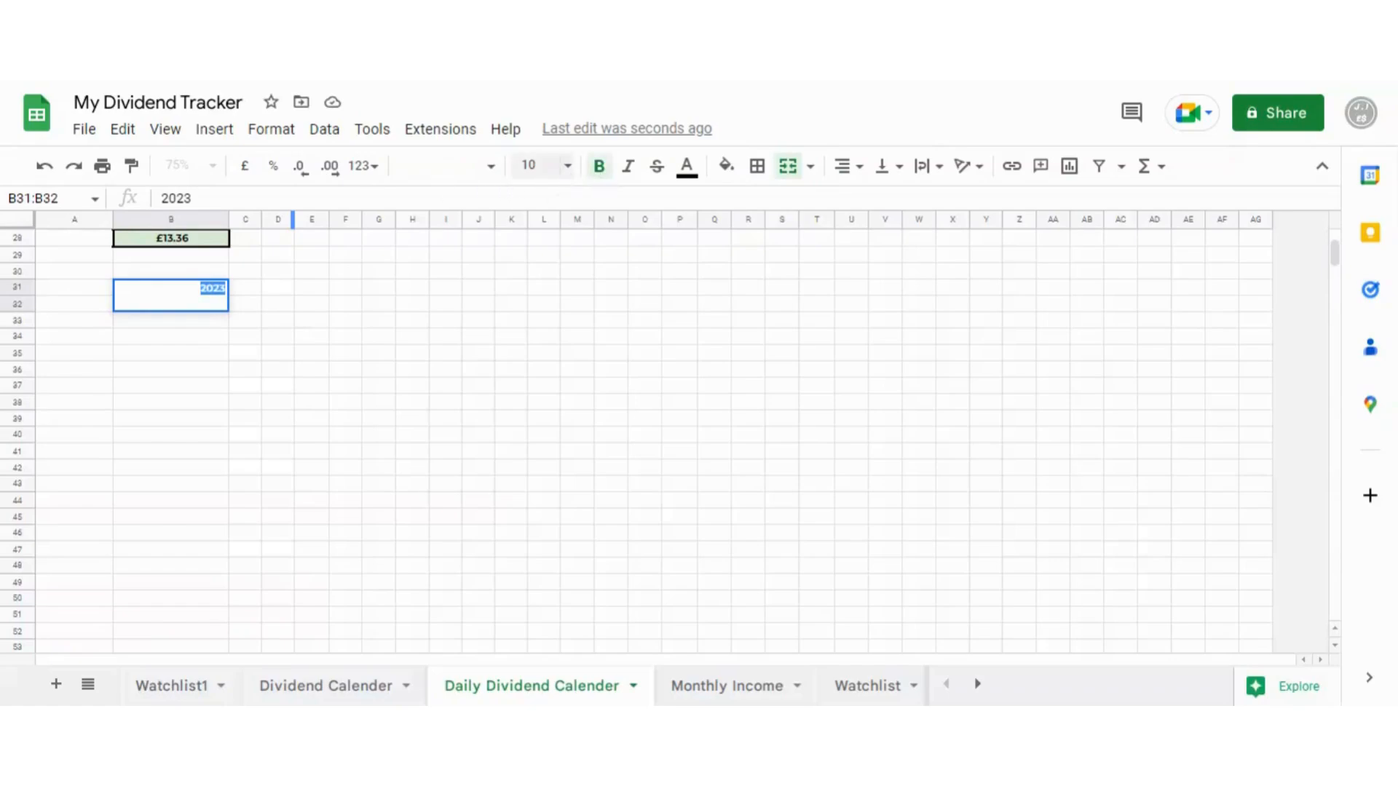
left_click(568, 166)
left_click(530, 497)
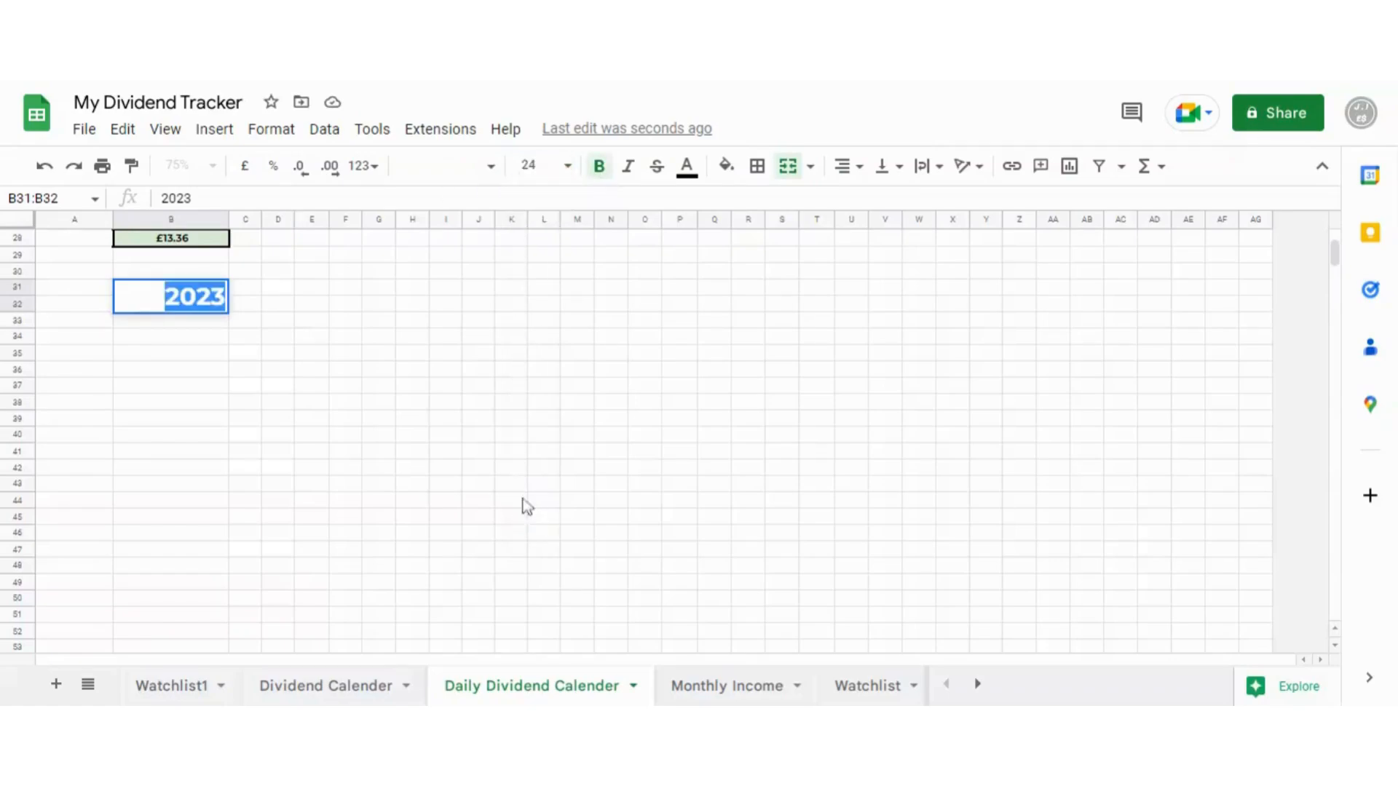
left_click(339, 371)
- Apply thick black borders to the merged 2023 heading cell
left_click(169, 300)
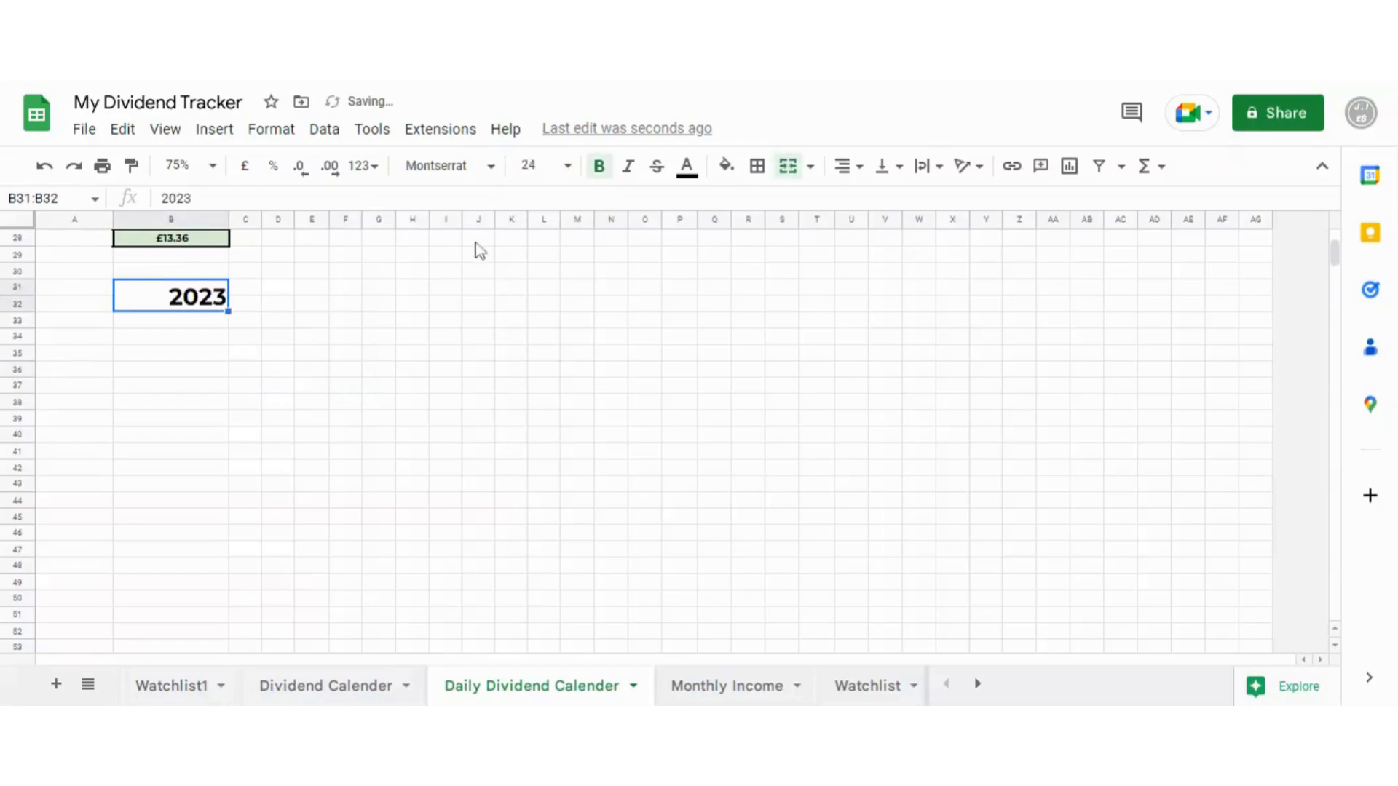
left_click(757, 167)
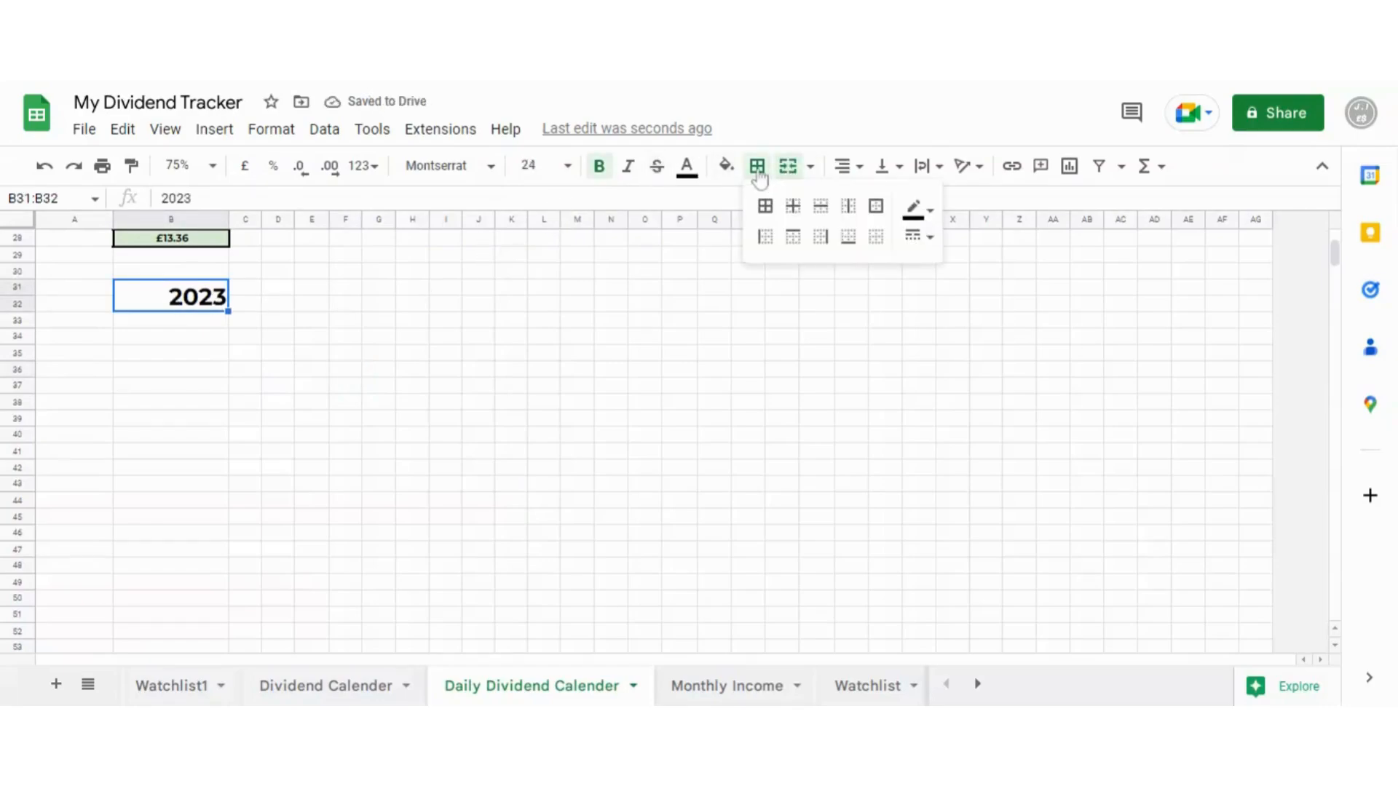
left_click(914, 234)
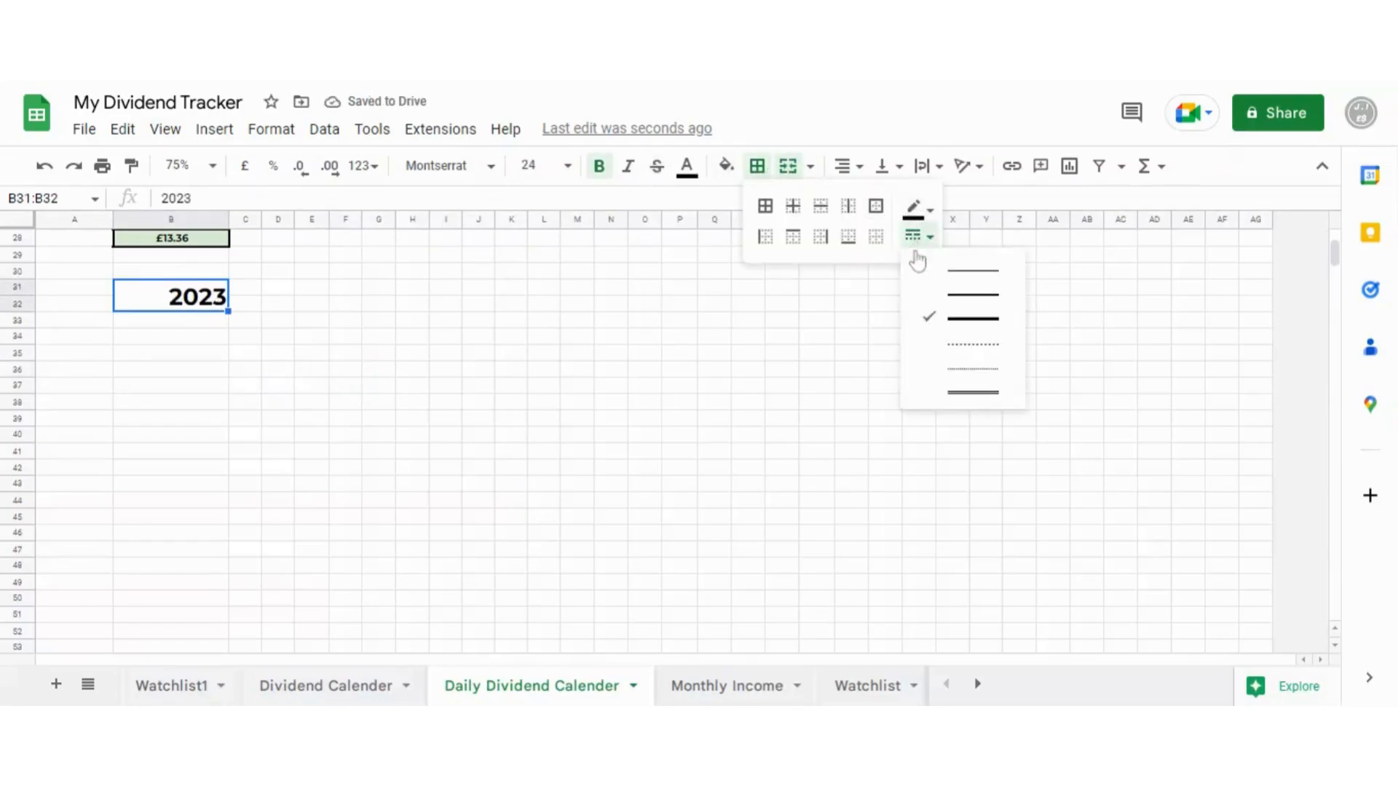
left_click(963, 334)
left_click(915, 240)
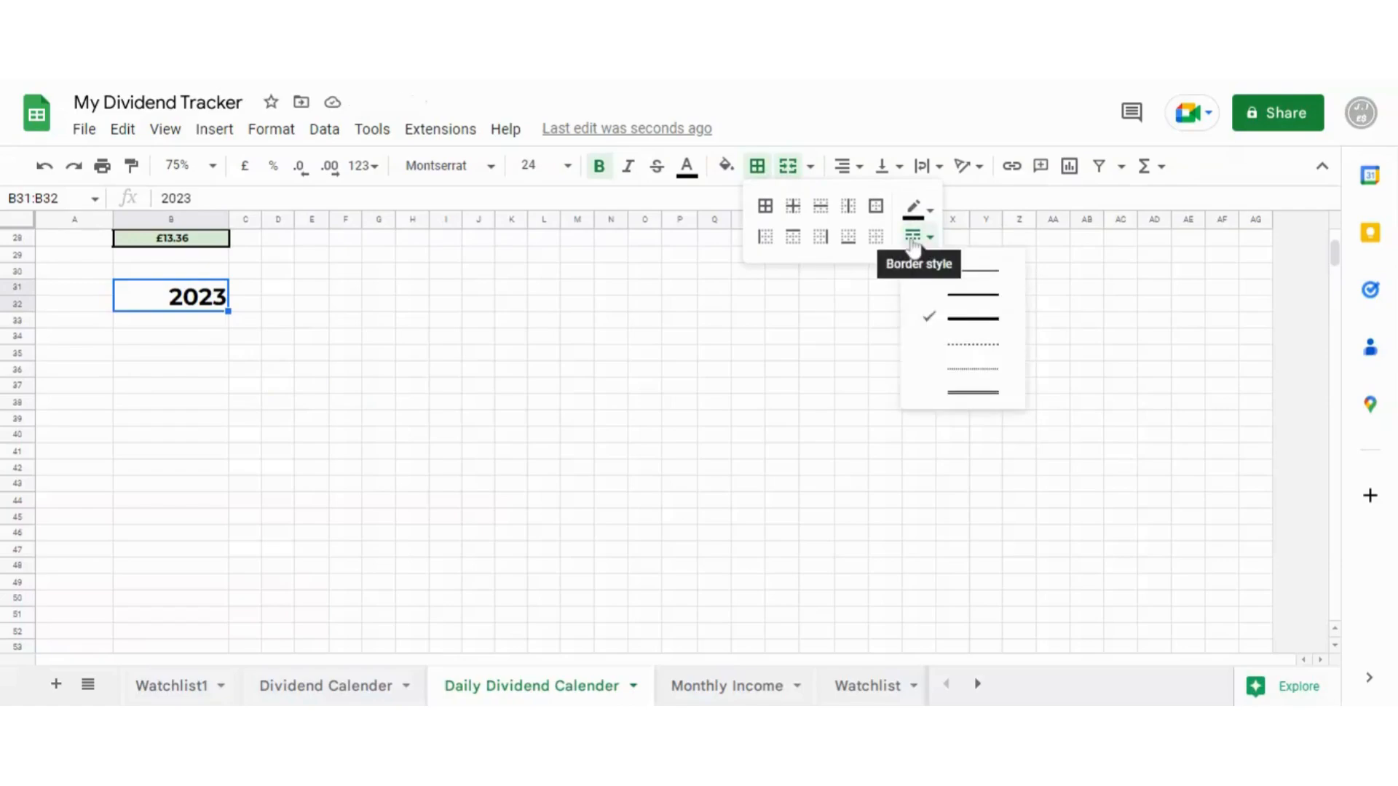
left_click(914, 240)
left_click(696, 293)
left_click(206, 298)
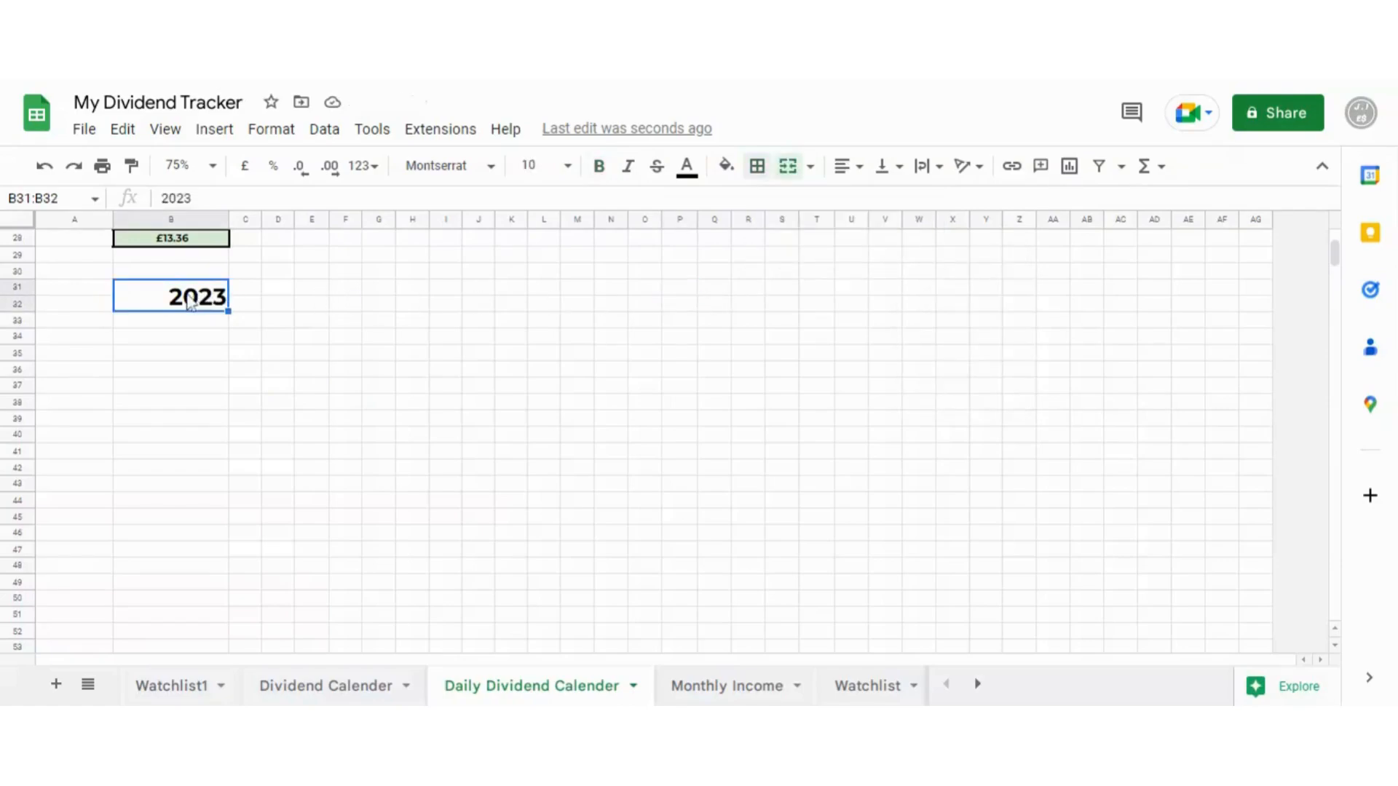
left_click(757, 167)
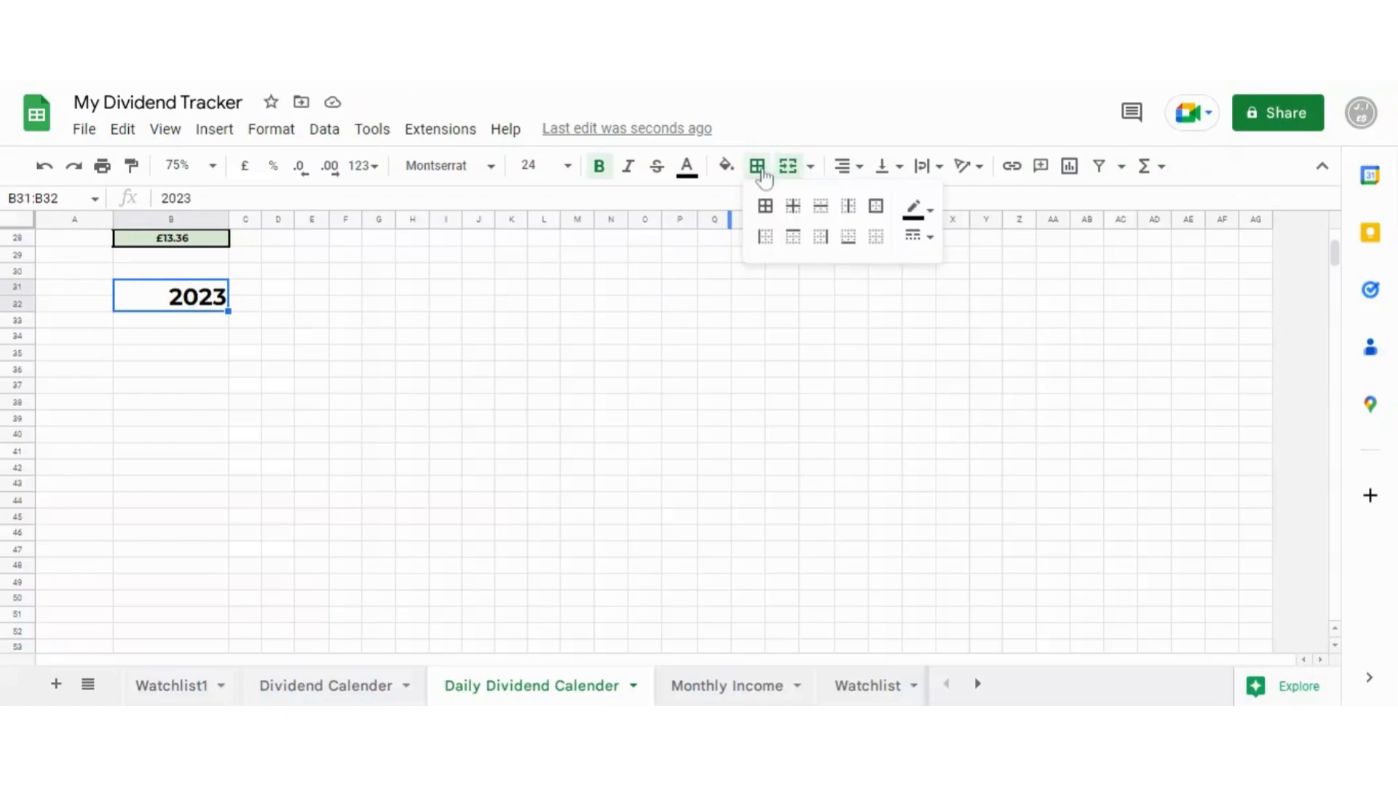
left_click(765, 208)
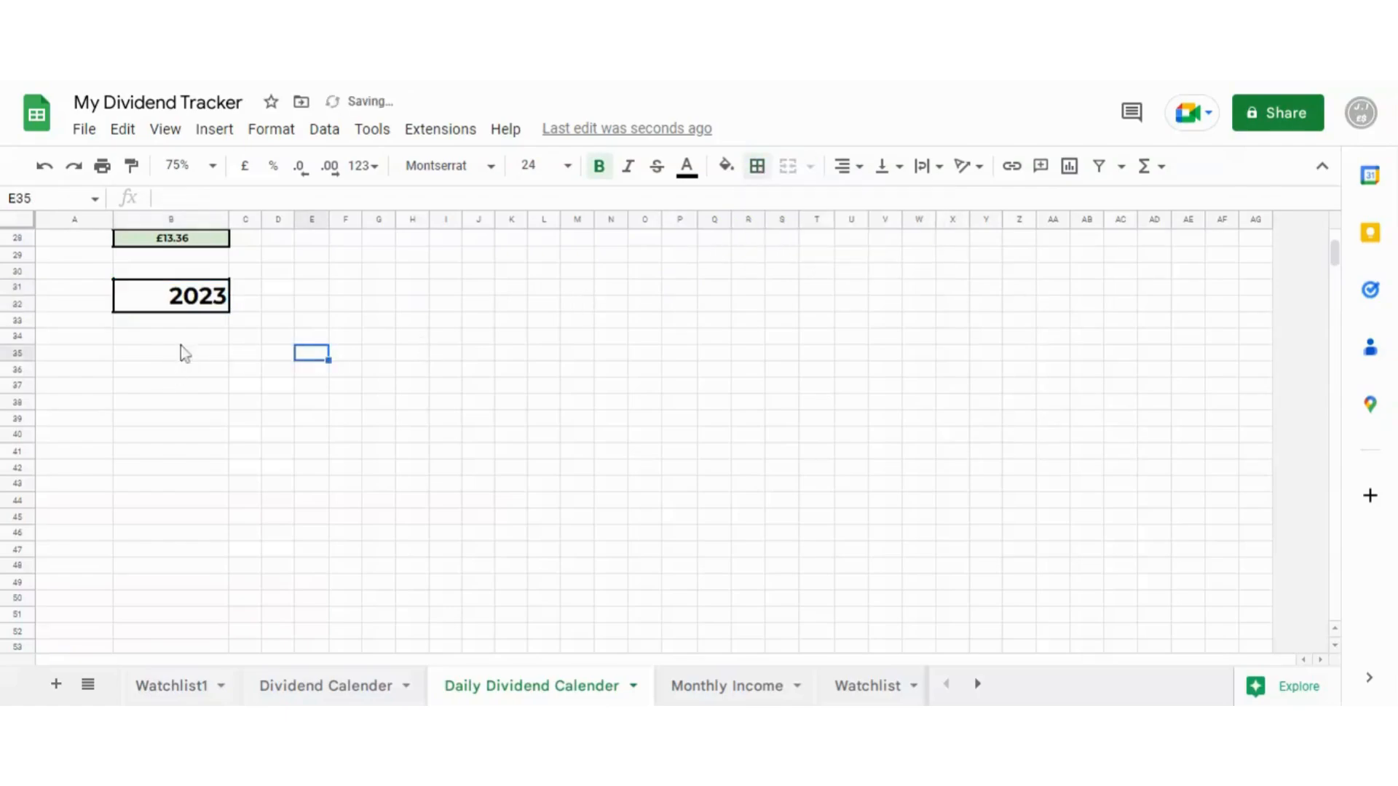
- Apply thick black borders to all cells in C32:AG32 beside the new 2023 heading
scroll(278, 359, "up", 6)
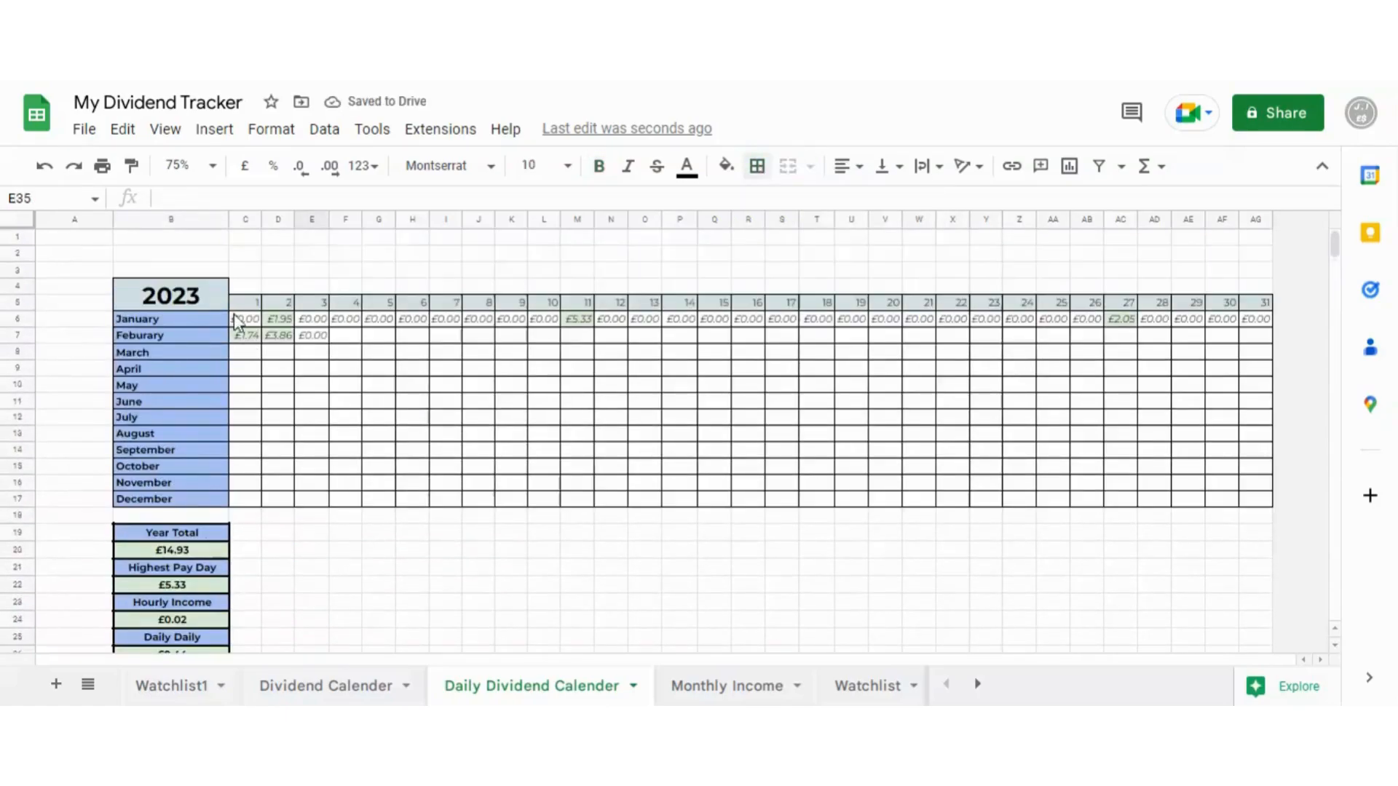
scroll(243, 321, "down", 5)
left_click_drag(245, 411, 1246, 416)
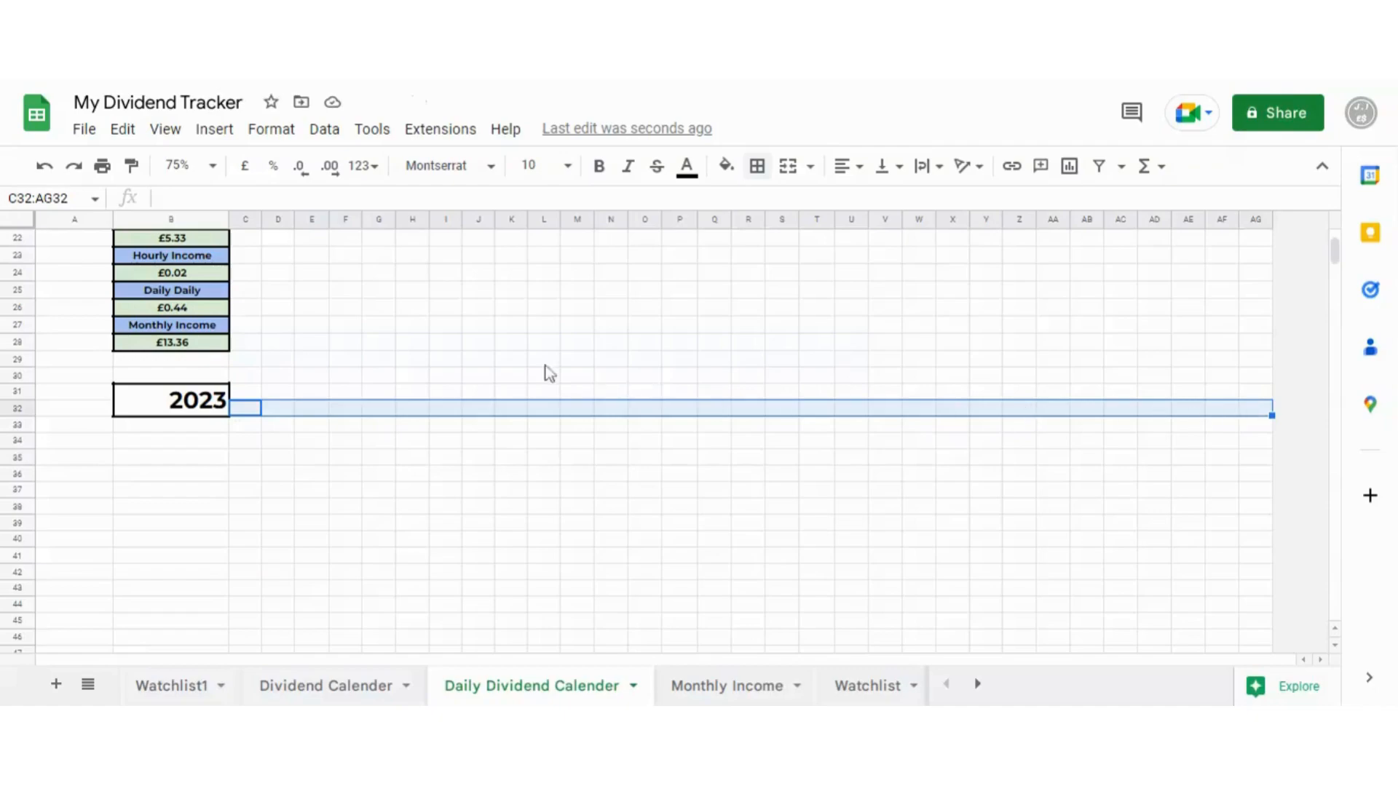
left_click(760, 170)
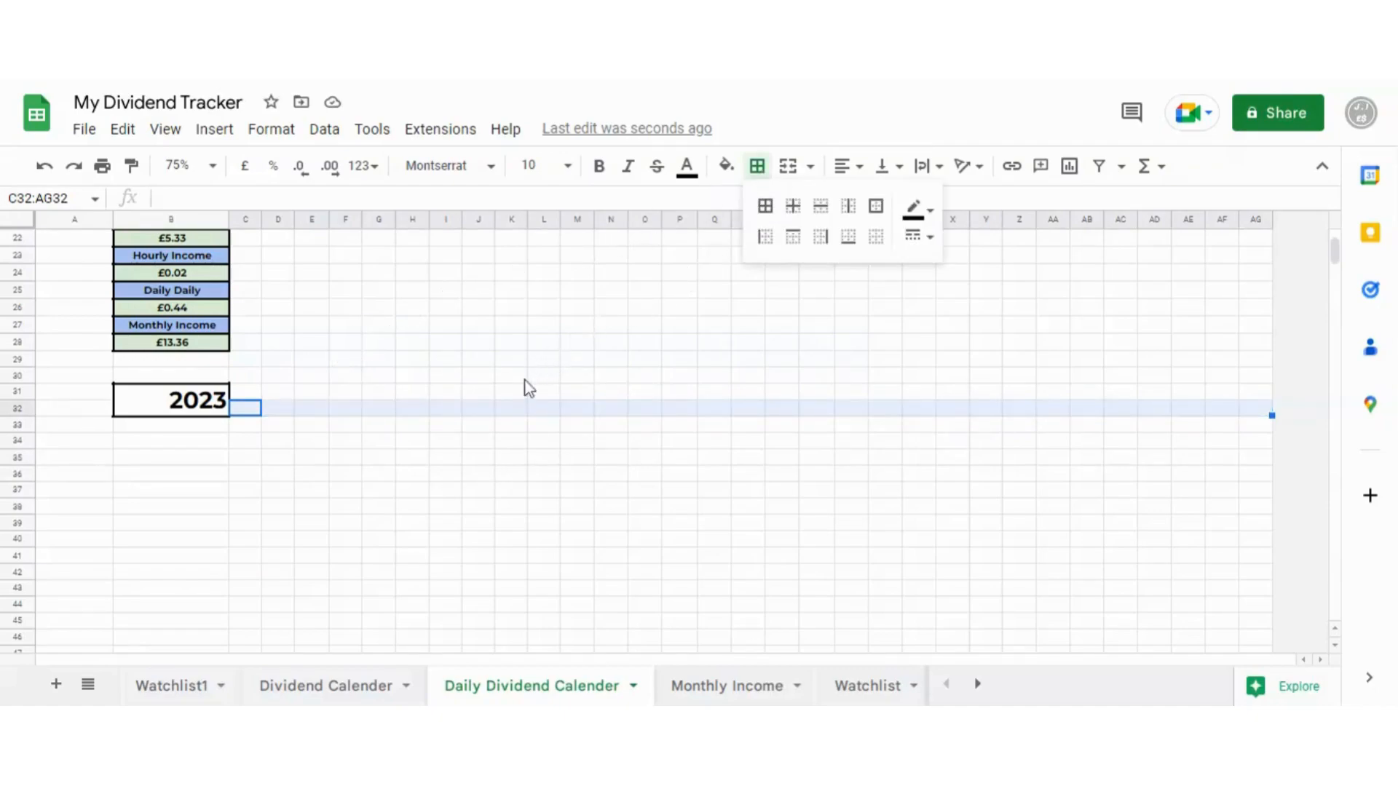
left_click(765, 206)
left_click(476, 361)
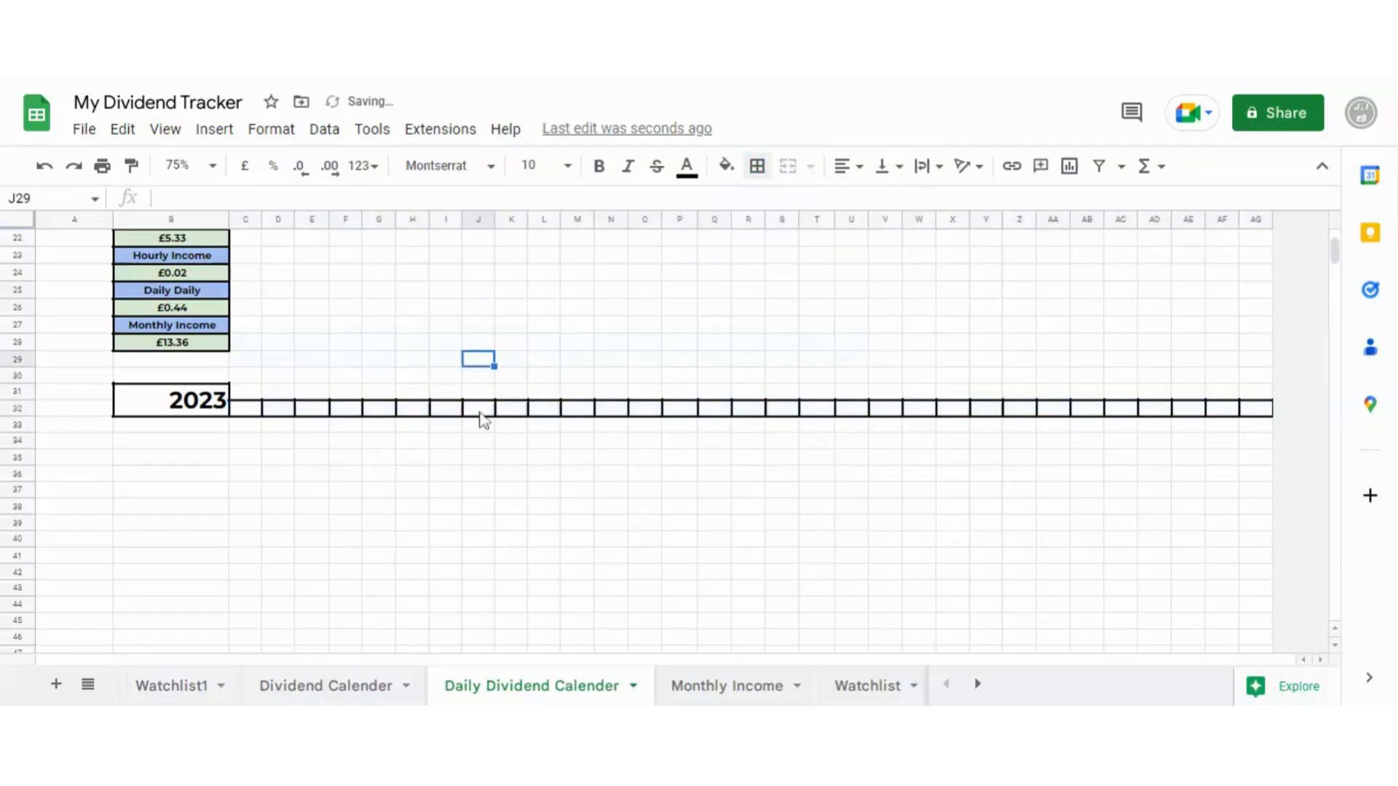
- Try merging the row C32:AG32 into a single cell and unmerge it again
scroll(285, 419, "up", 5)
scroll(321, 406, "down", 5)
left_click_drag(259, 409, 1266, 417)
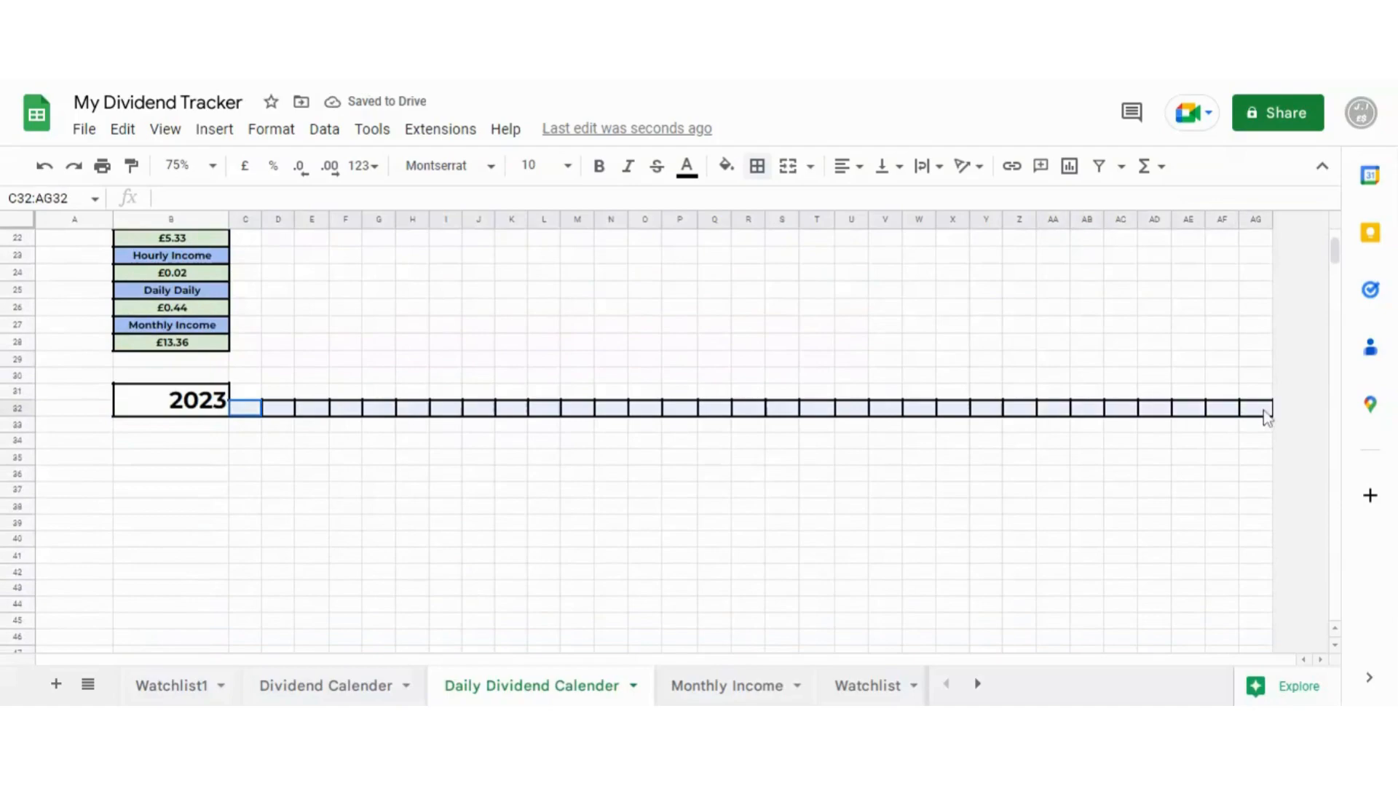
left_click(788, 166)
left_click(790, 171)
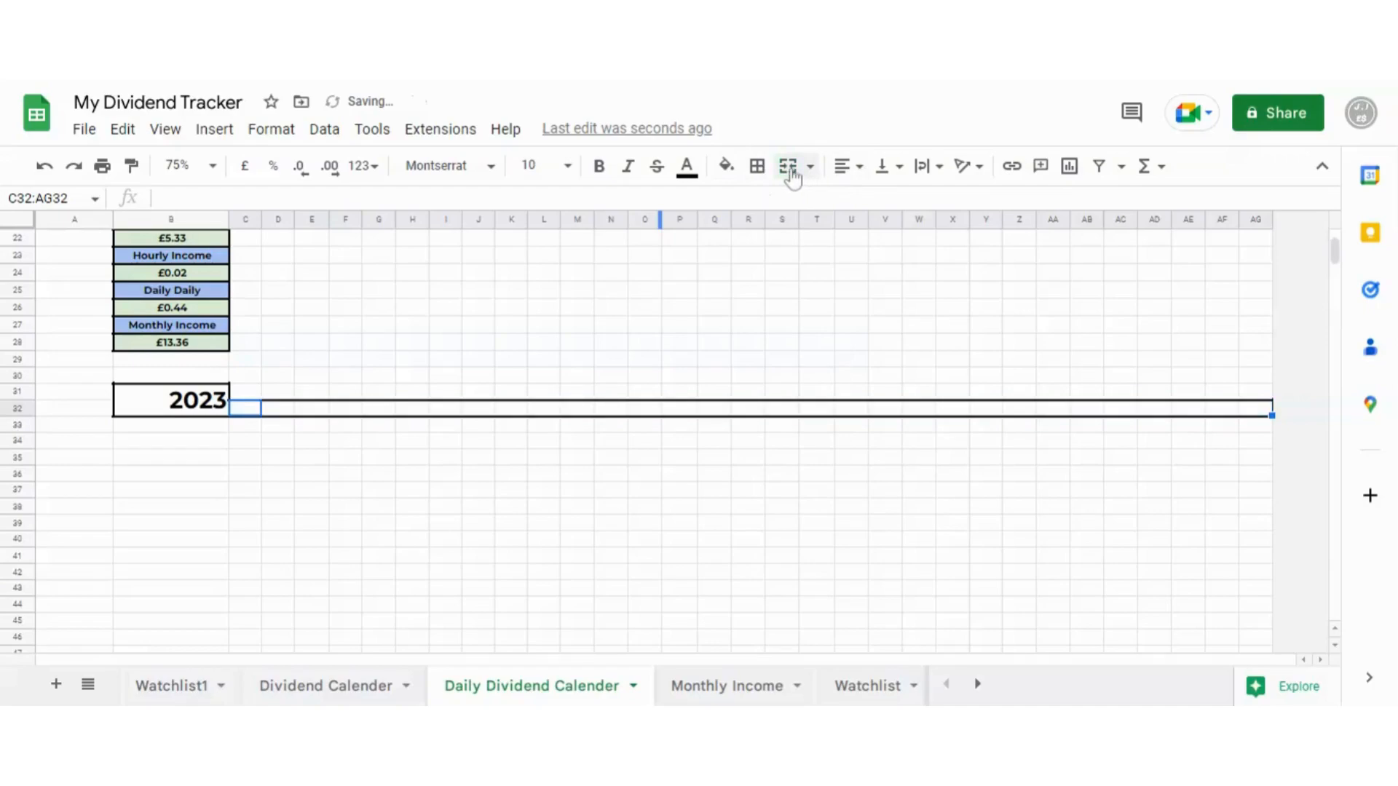
left_click(843, 172)
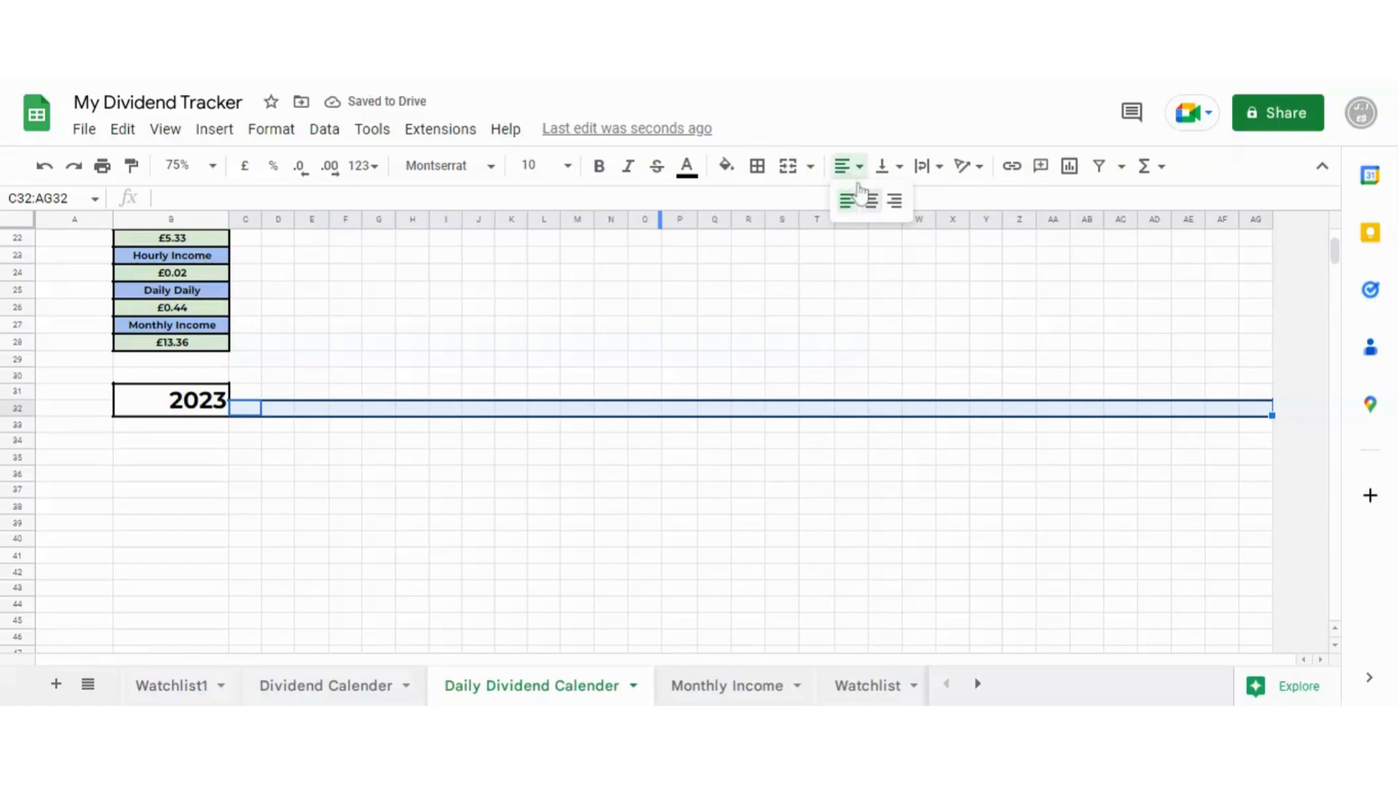
- Apply thin black borders to all cells in C32:AG32
mouse_move(771, 173)
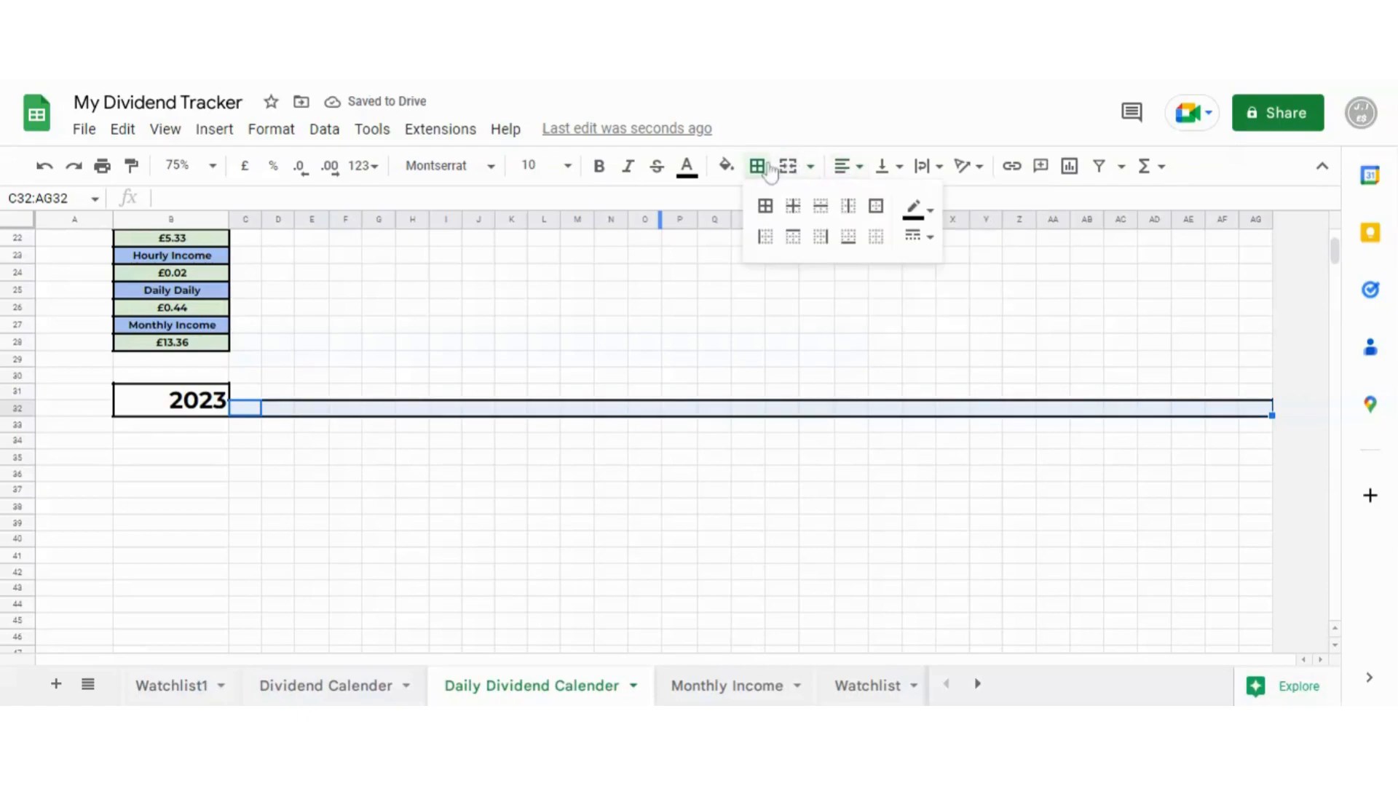
left_click(930, 239)
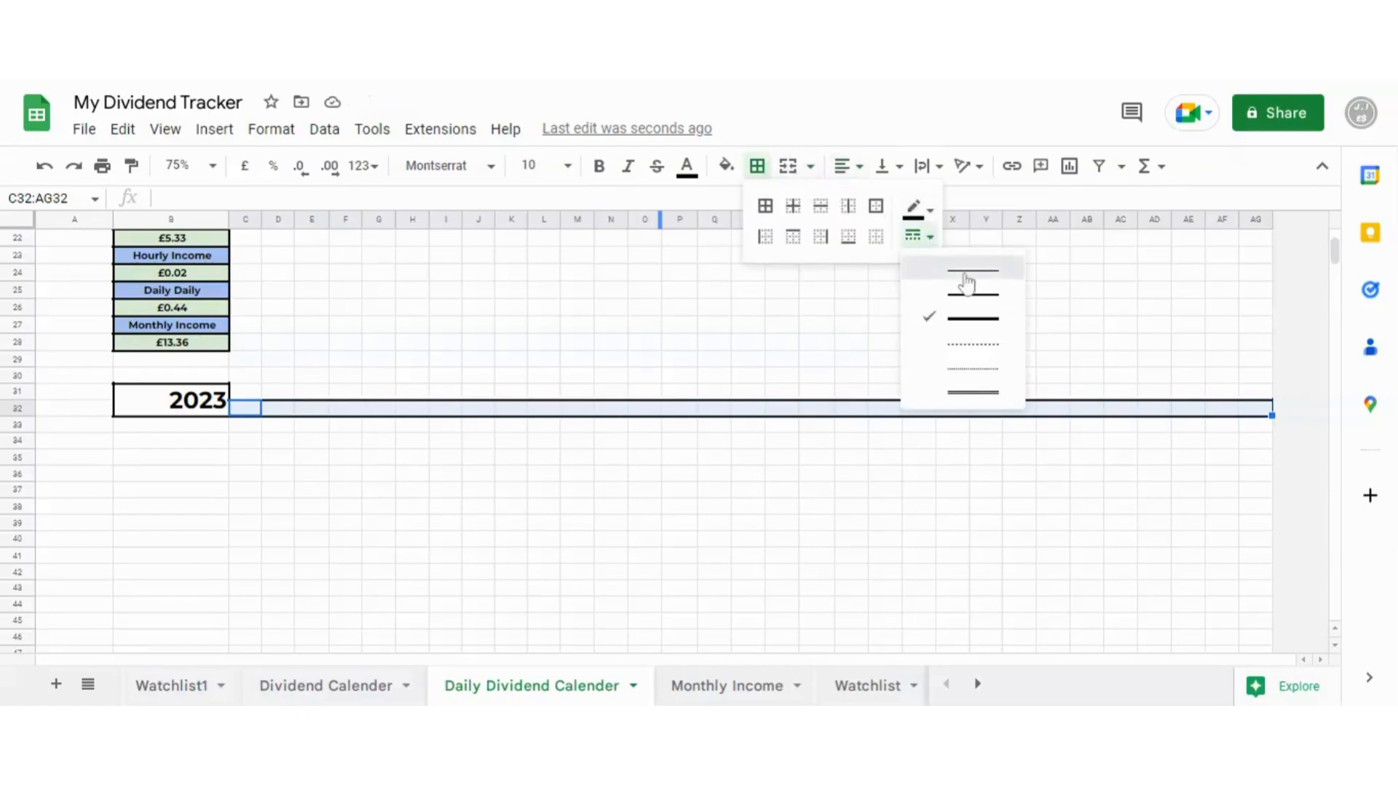
left_click(965, 275)
left_click(774, 460)
left_click_drag(252, 409, 1261, 422)
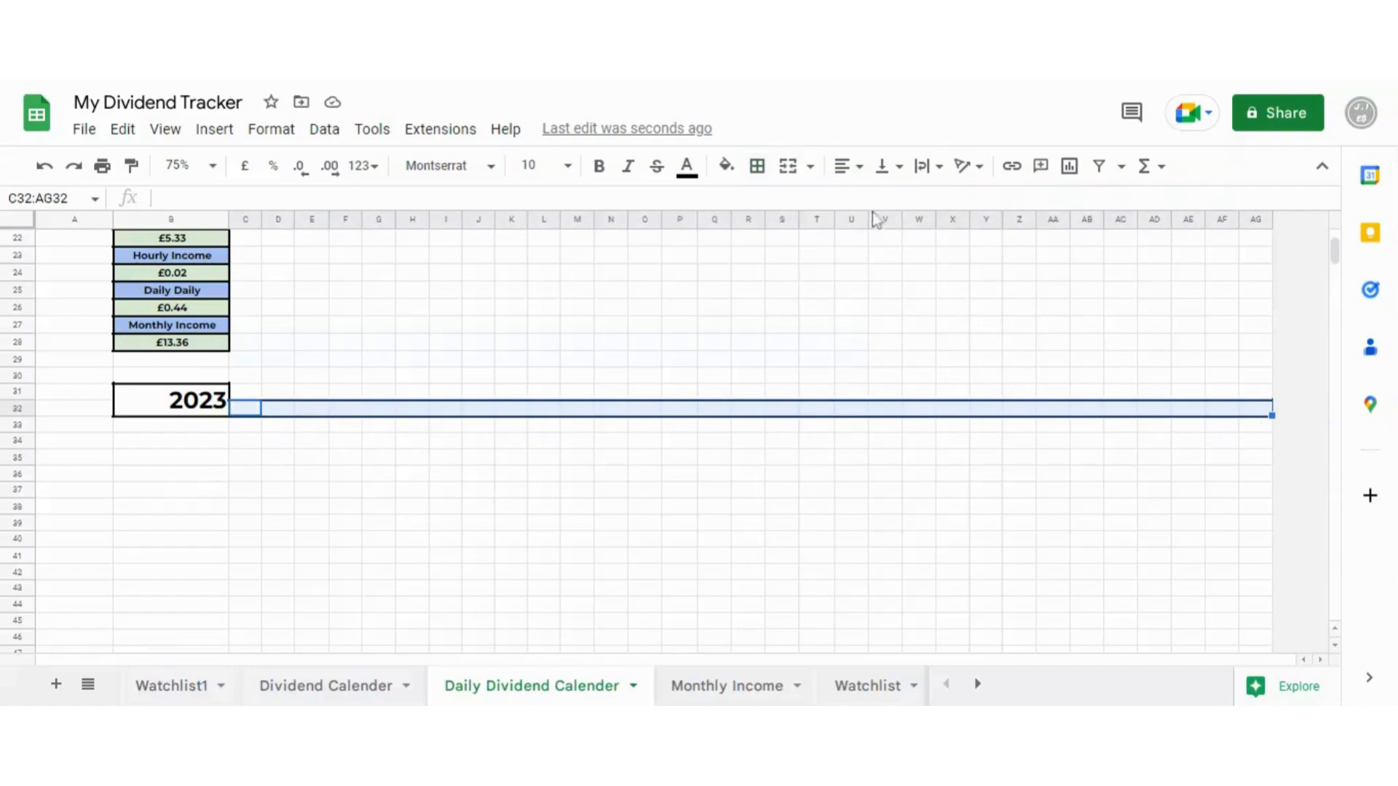
left_click(768, 169)
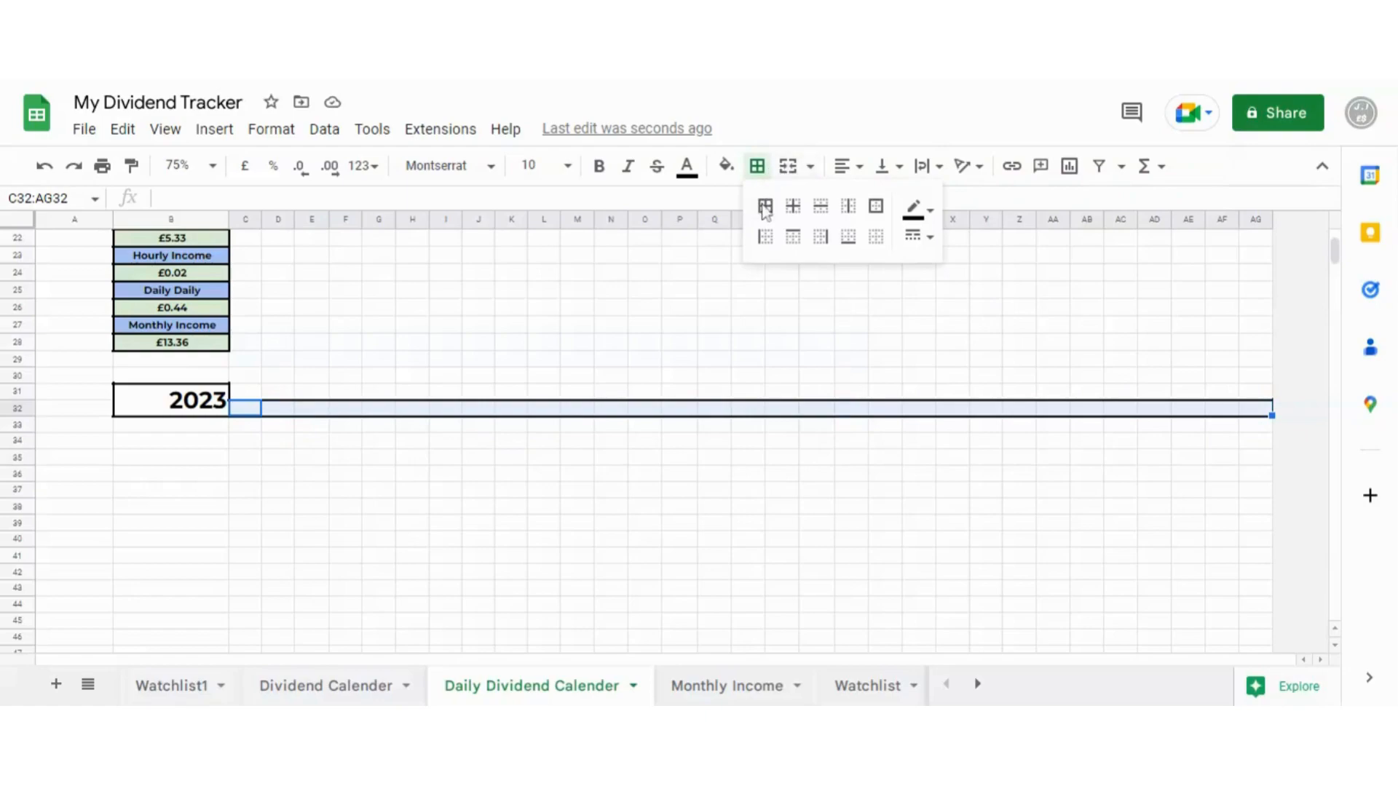
left_click(764, 206)
left_click(611, 324)
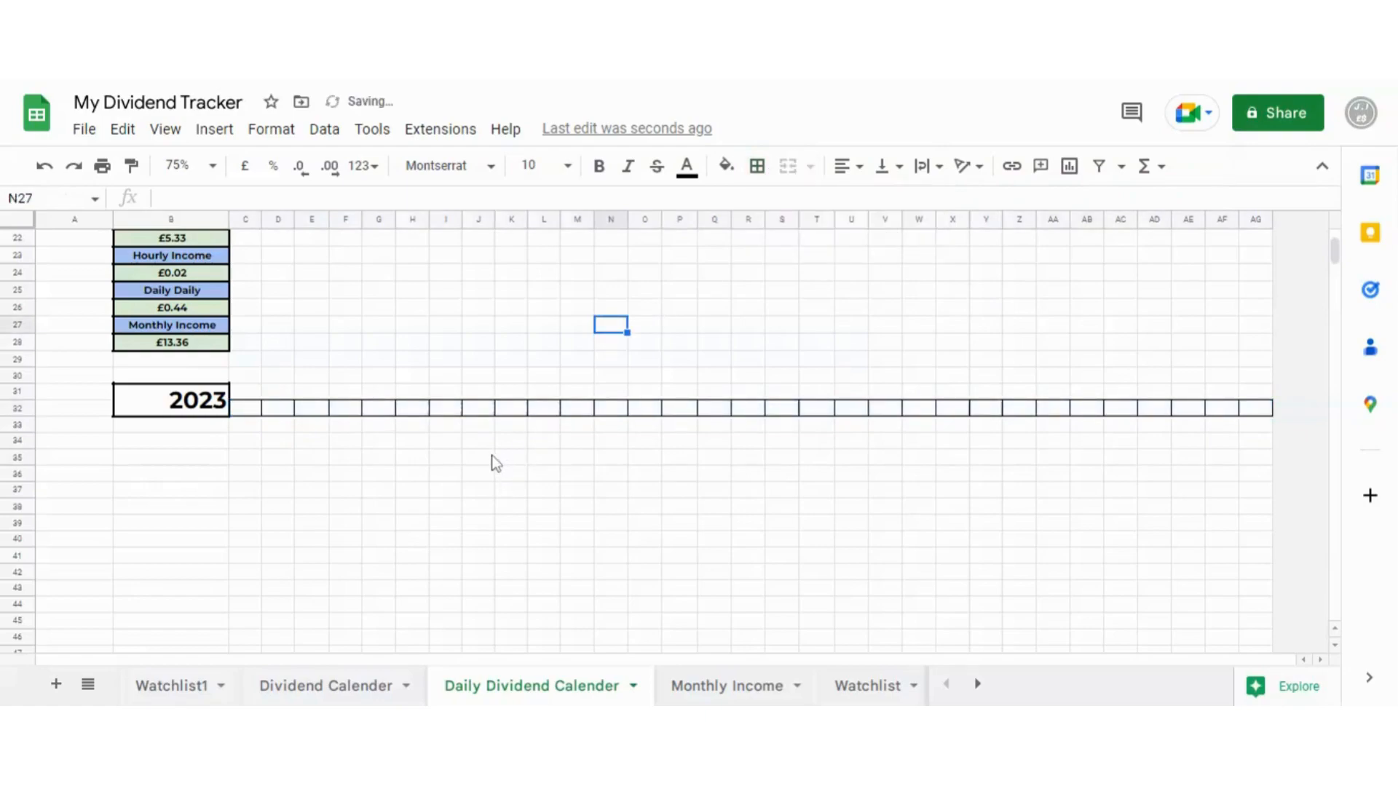
- Number the day columns 1 to 31 across C32:AG32 by filling a series from 1 and 2
left_click(248, 413)
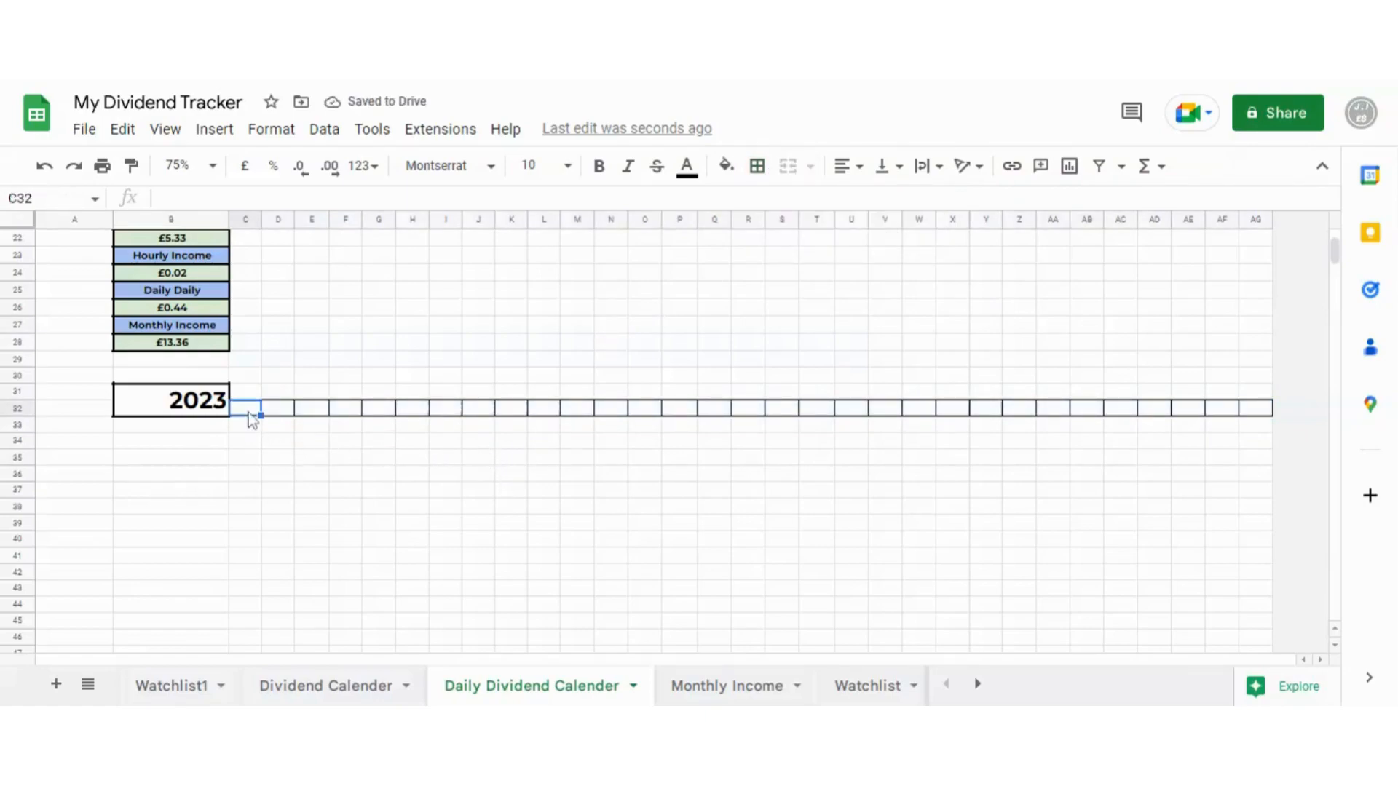
type("1")
key("Tab")
type("2")
left_click(312, 439)
left_click_drag(255, 410, 1256, 426)
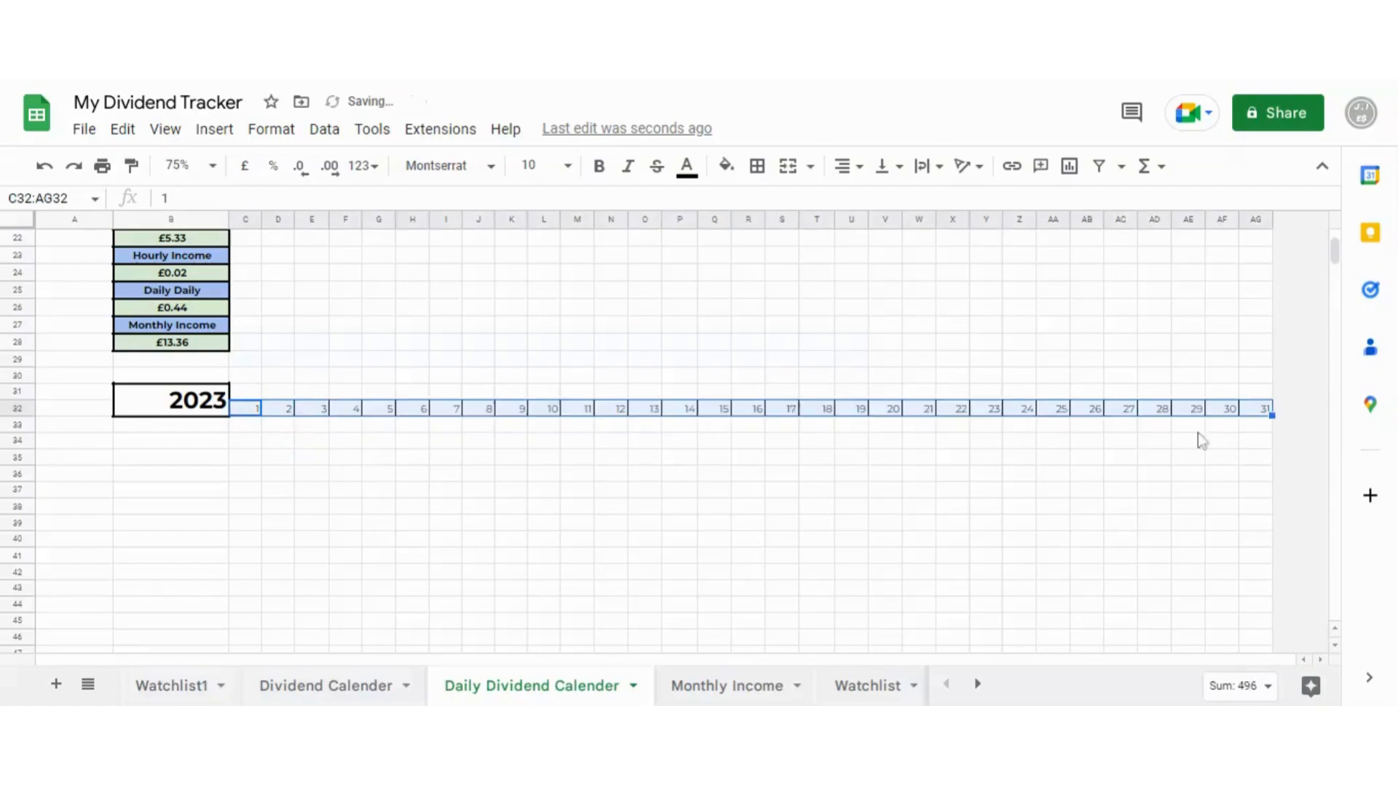
left_click(1096, 459)
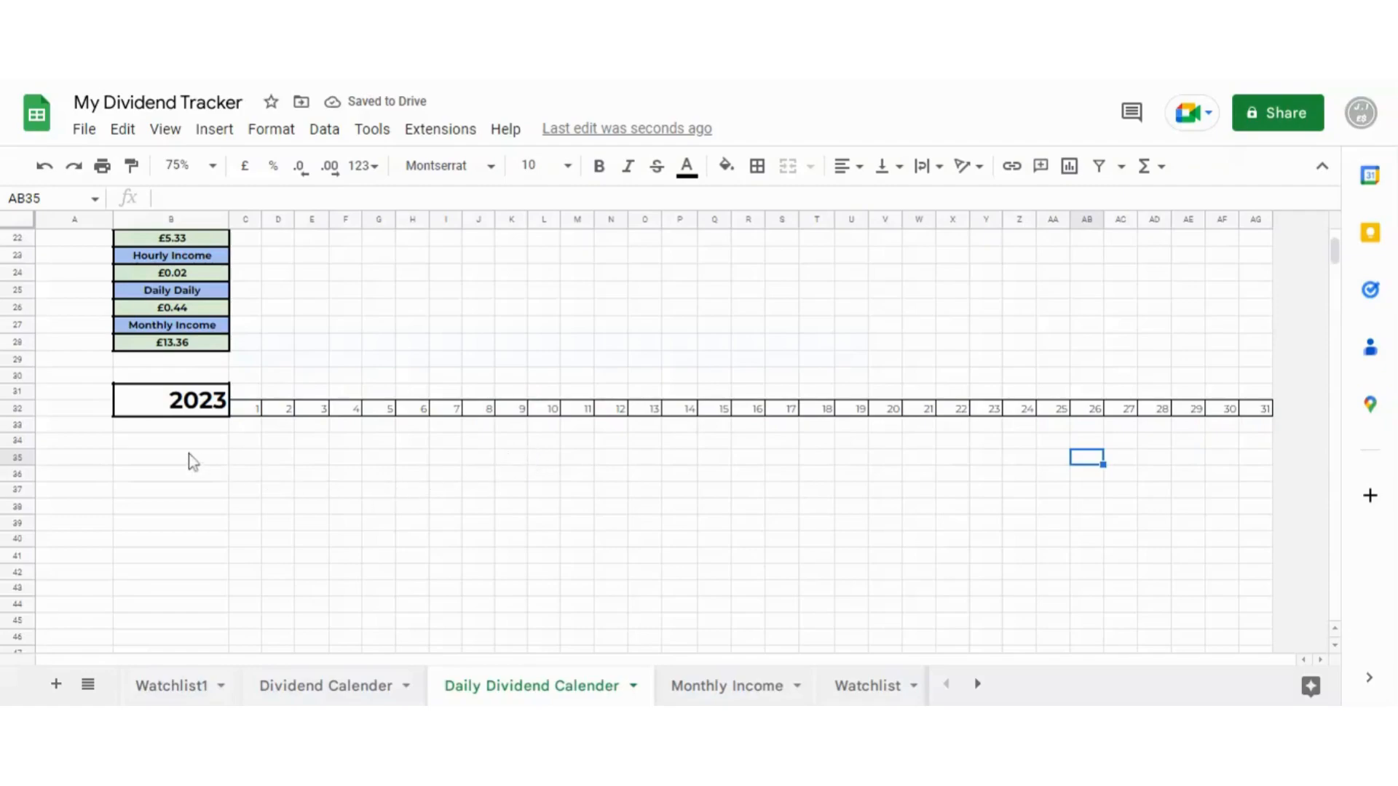
- Enter Jan and Feb below the 2023 heading from B33 and fill the month series down to B46
left_click(201, 429)
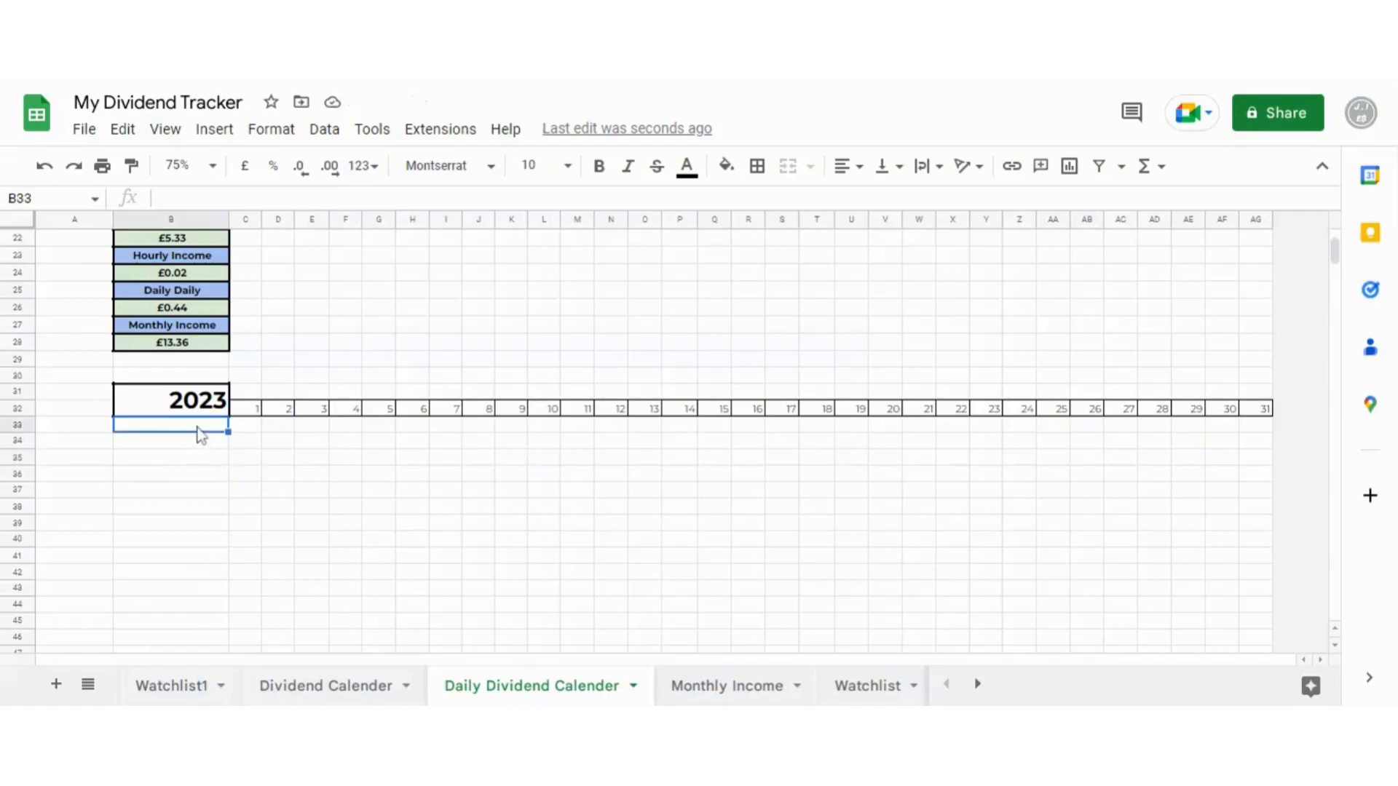
type("Ja")
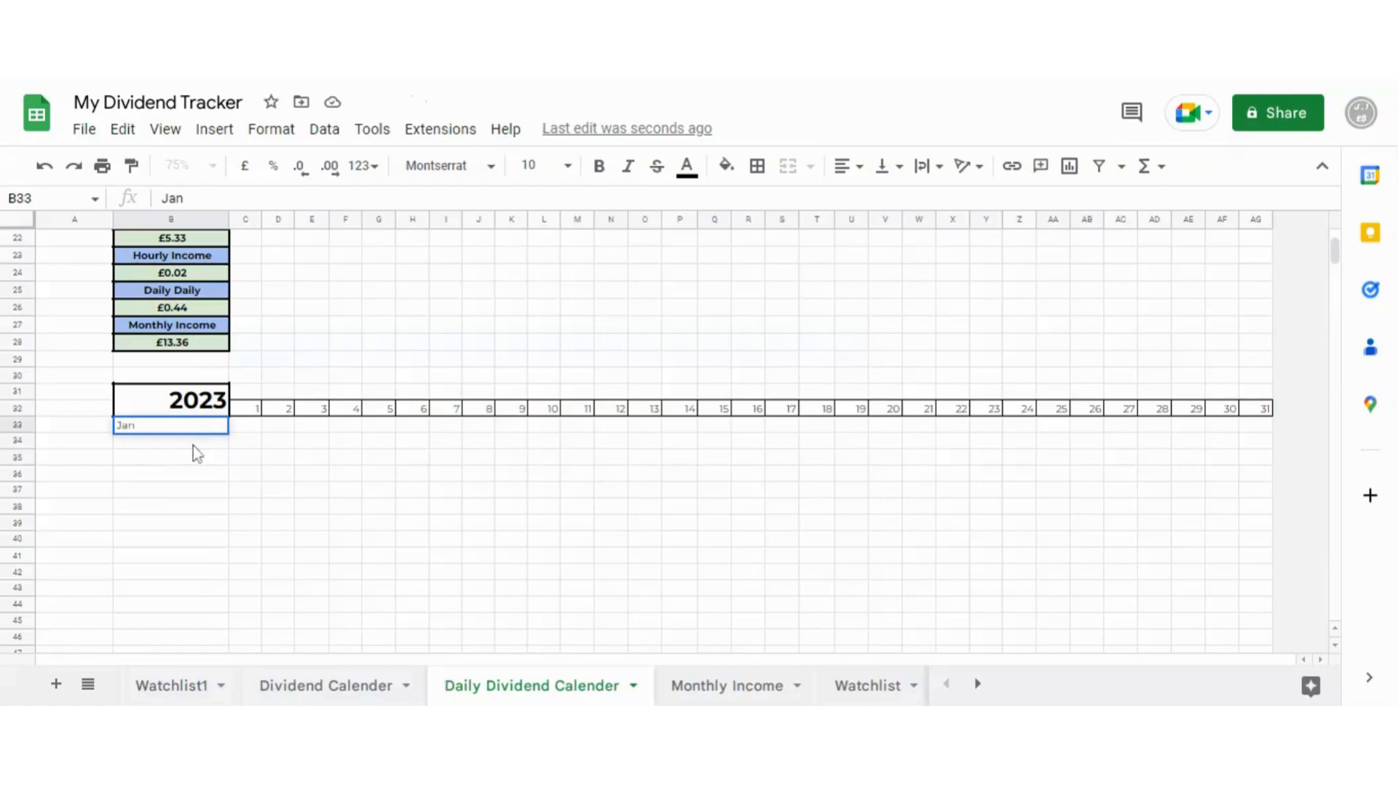
type("n")
key("Return")
type("Feb")
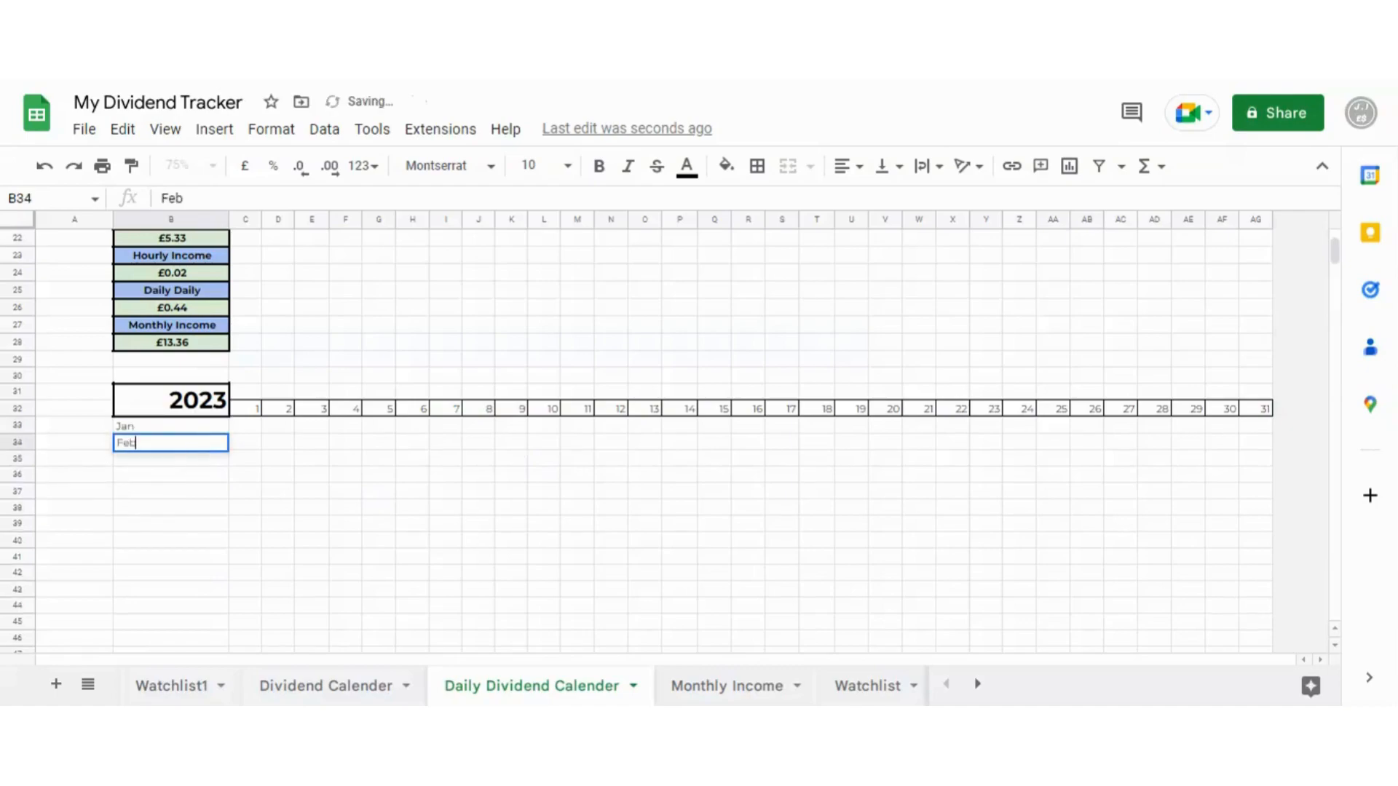
left_click(276, 474)
left_click_drag(178, 426, 228, 646)
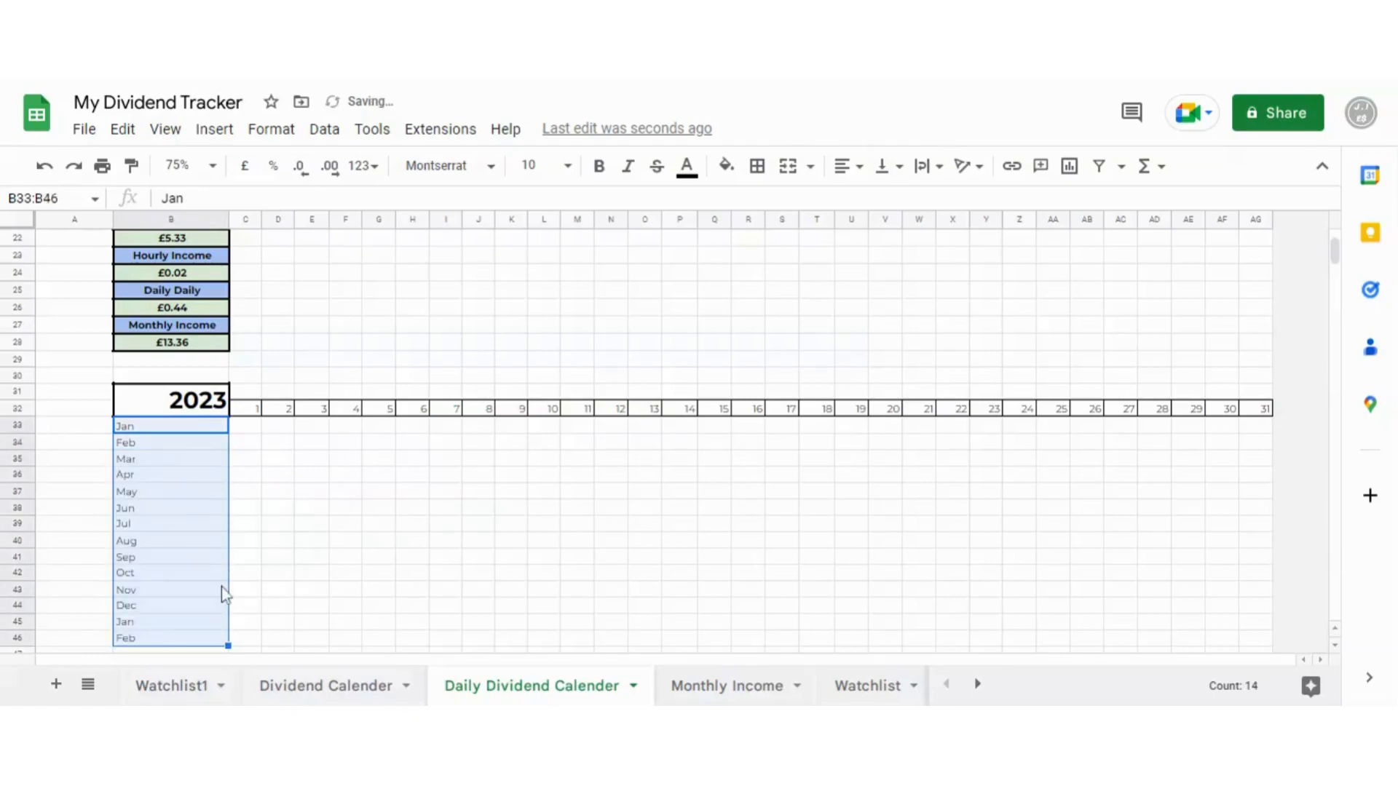
- Clear the surplus Jan and Feb entries below Dec in B45:B46
left_click(148, 640)
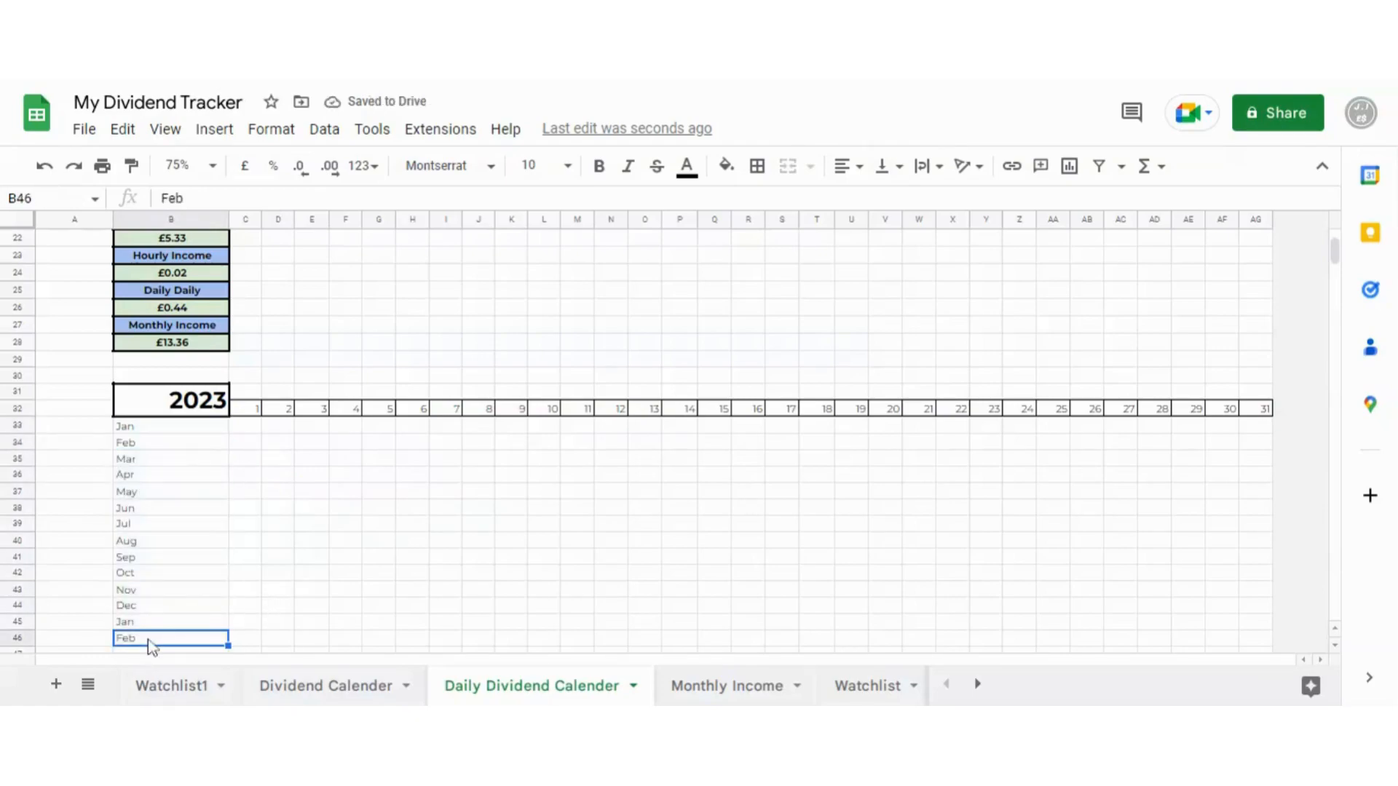
key("Delete")
key("Up")
key("Delete")
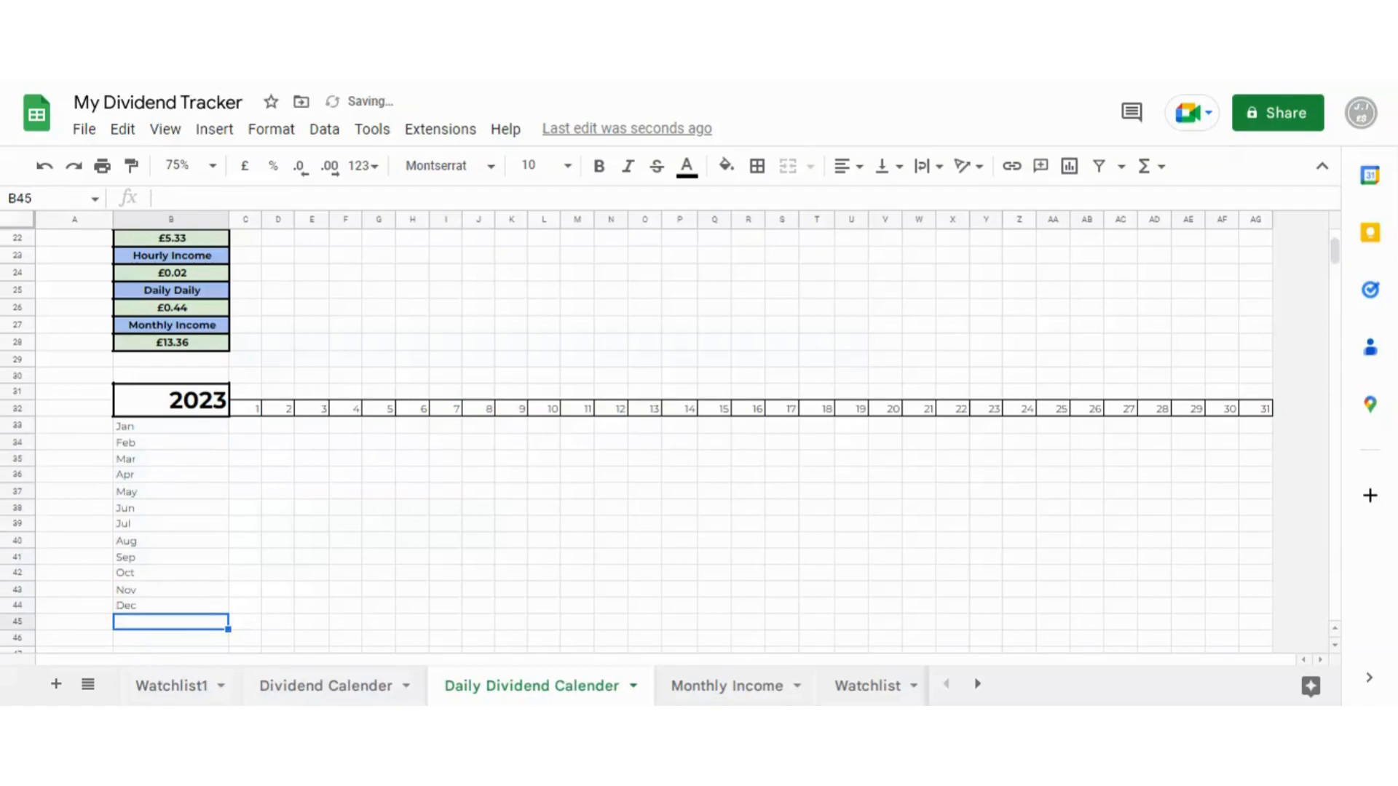
left_click(277, 540)
- Apply thin black borders to all cells of the month grid B33:AG45
scroll(179, 471, "up", 3)
scroll(179, 471, "down", 5)
left_click_drag(175, 359, 1252, 555)
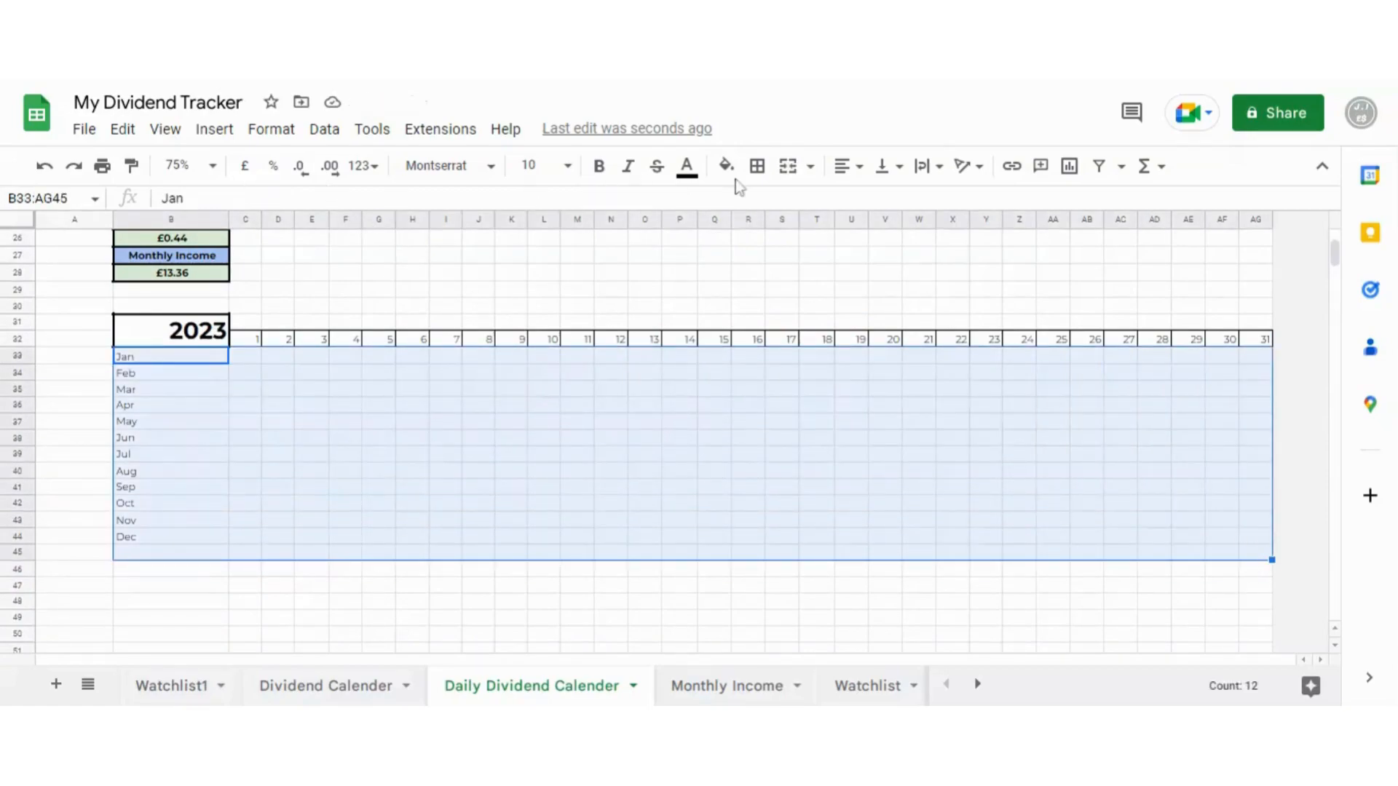
left_click(758, 171)
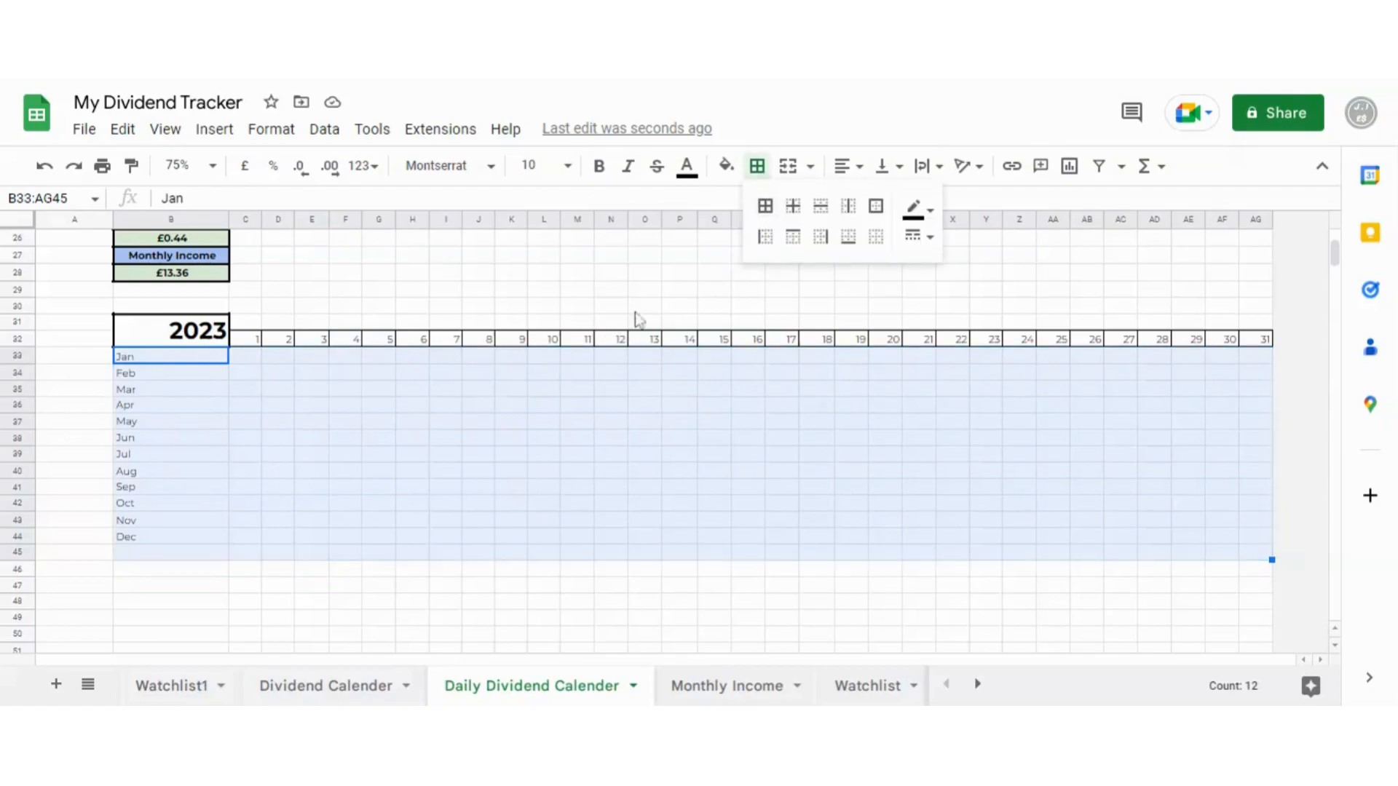
left_click(766, 208)
left_click(539, 276)
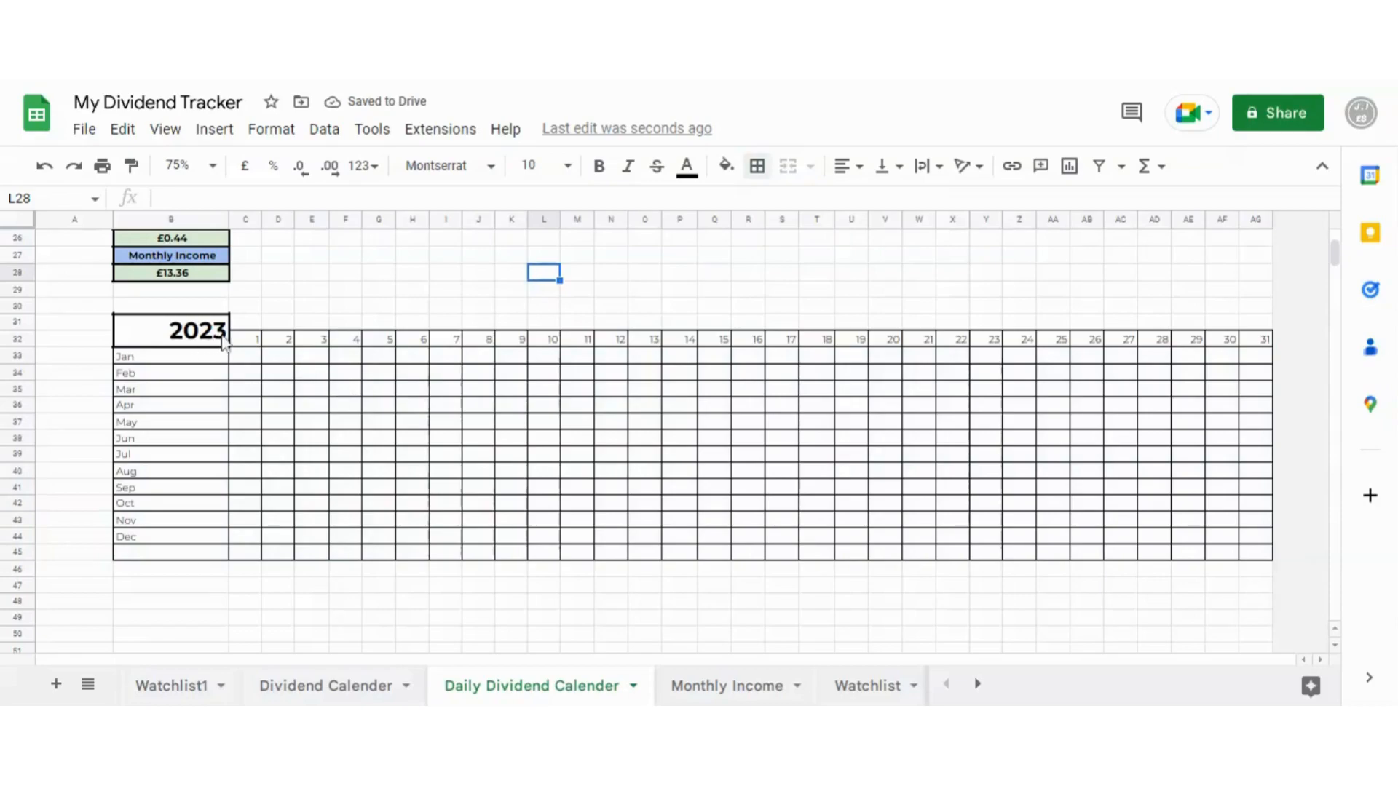
- Fill the month cells B33:B44 with the palest light green
left_click_drag(202, 343, 162, 548)
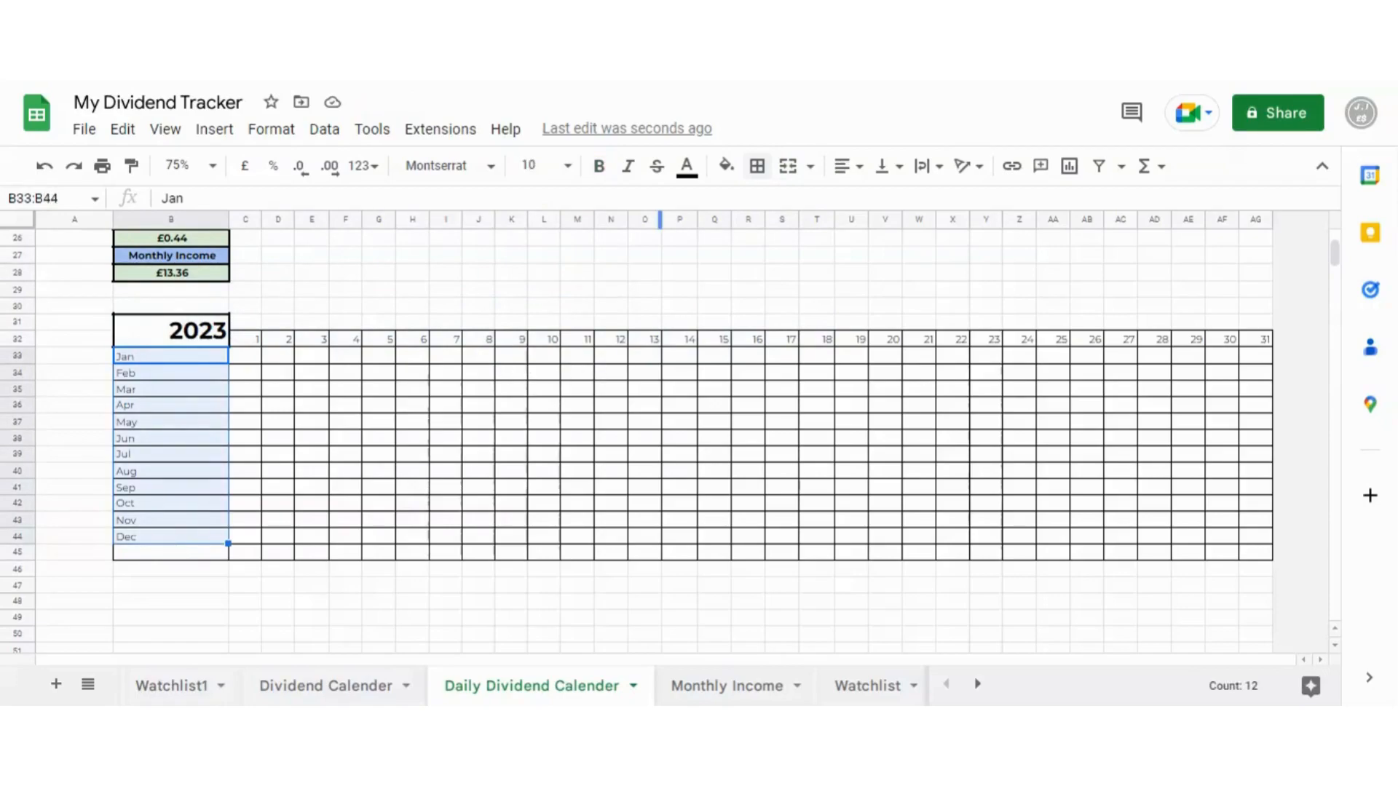
left_click(725, 169)
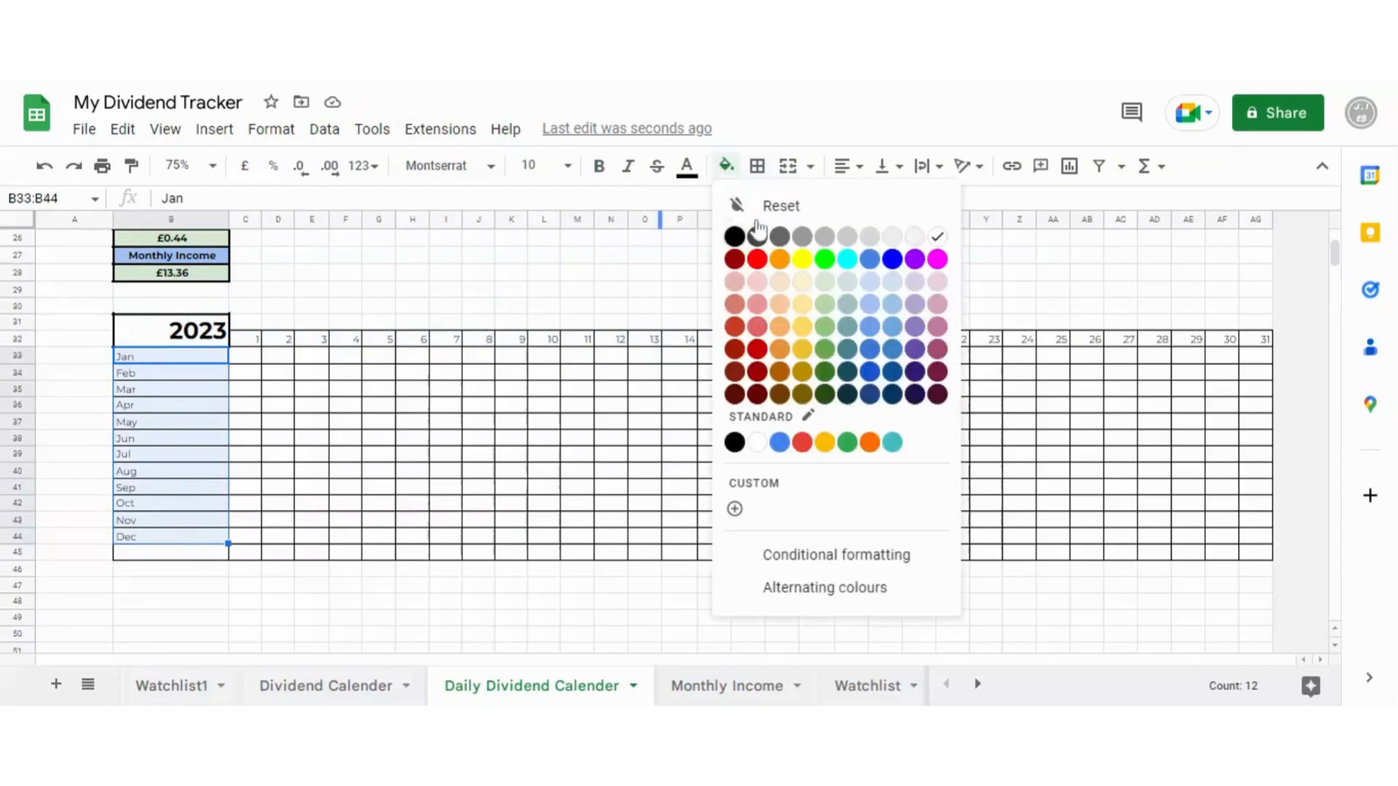
left_click(825, 283)
left_click(511, 289)
- Fill the day number row C32:AG32 with the same pale green as the month column
left_click_drag(256, 341, 1260, 343)
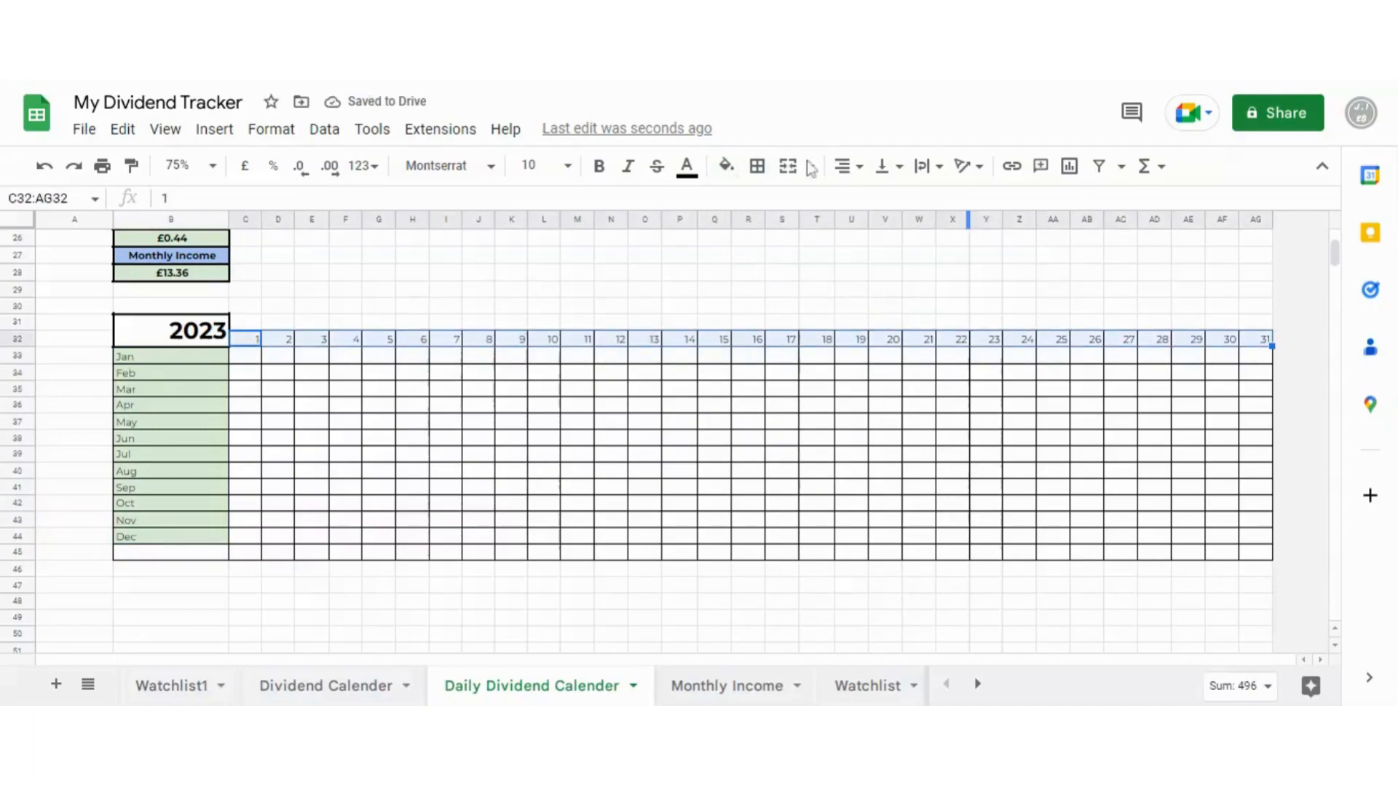
left_click(726, 168)
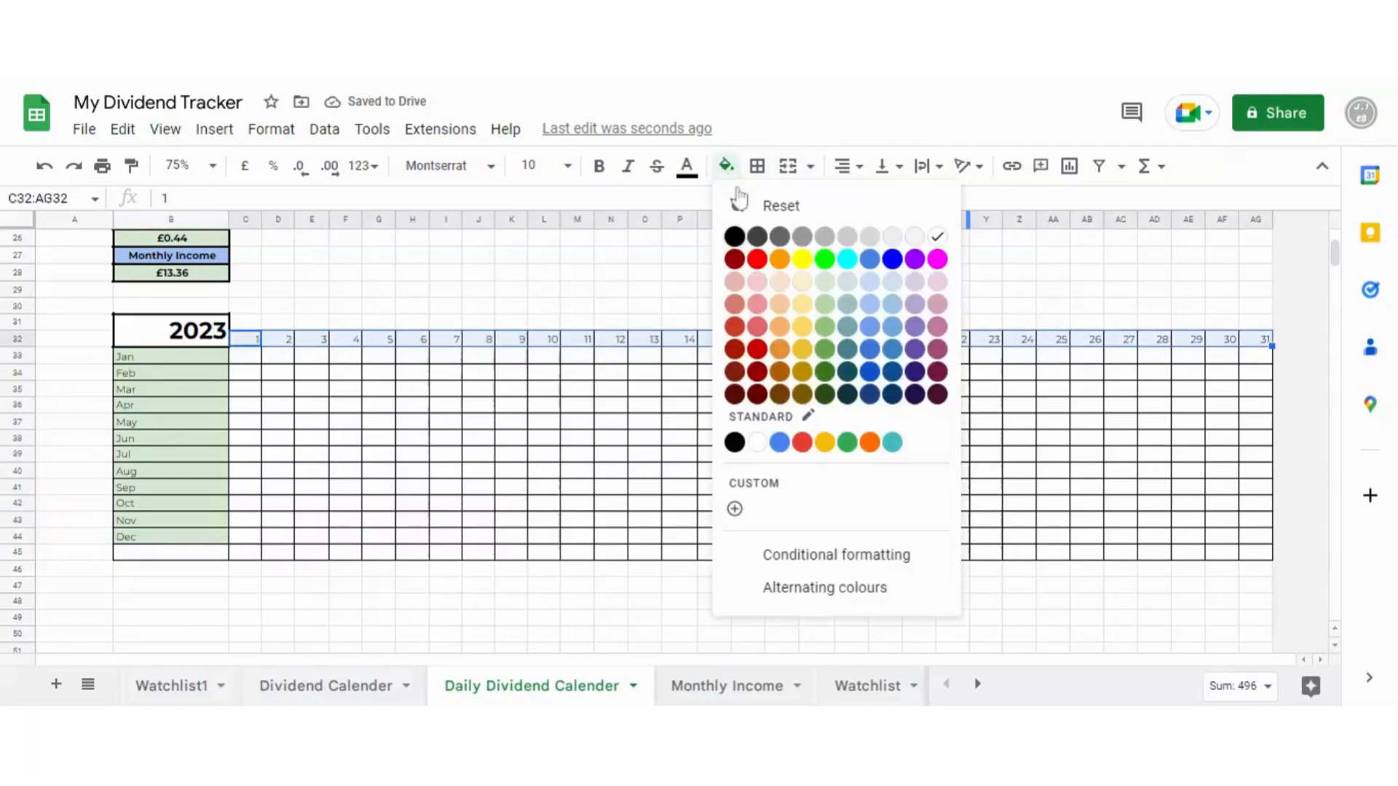
left_click(825, 284)
left_click(477, 280)
- Fill the merged 2023 heading cell with a slightly darker light green than the month and day cells
left_click(156, 332)
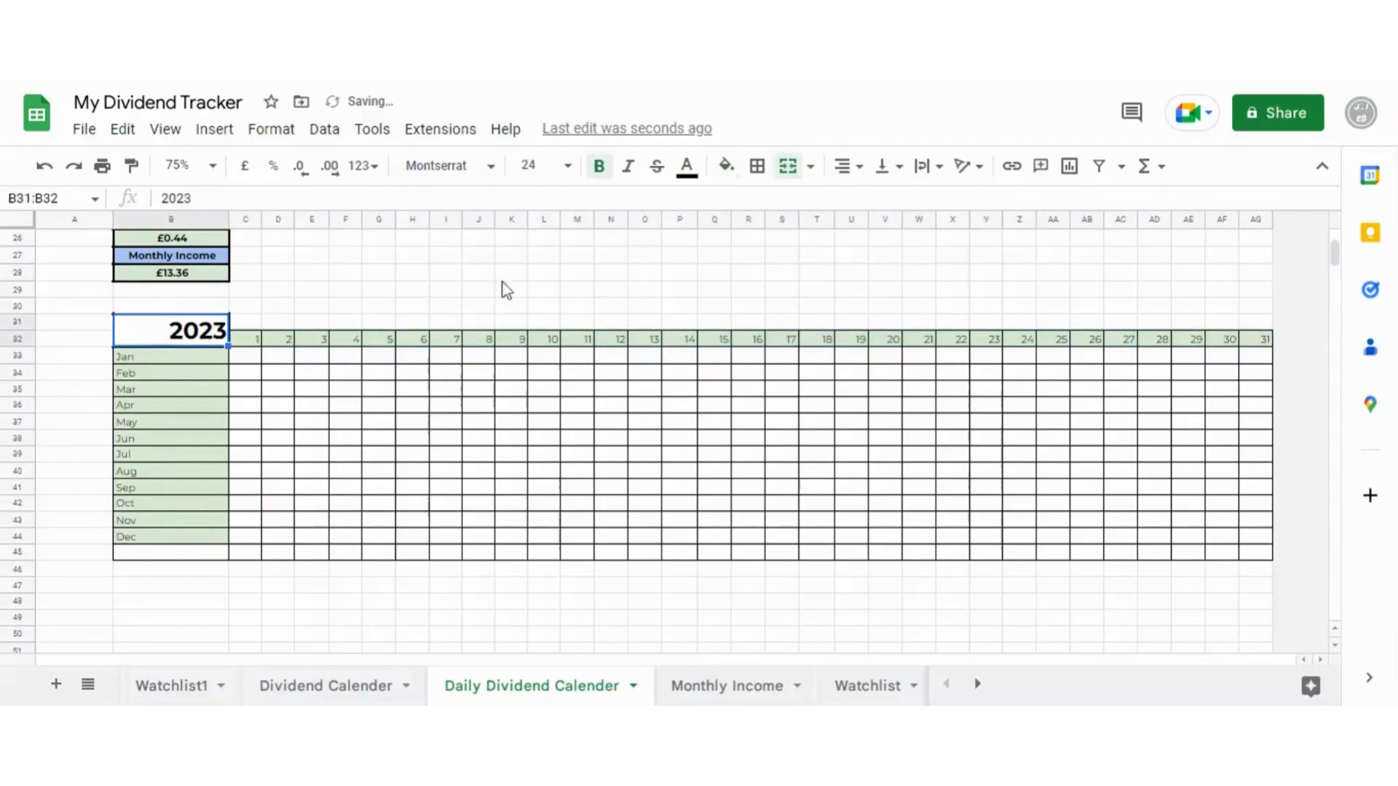
left_click(726, 168)
left_click(829, 314)
left_click(412, 289)
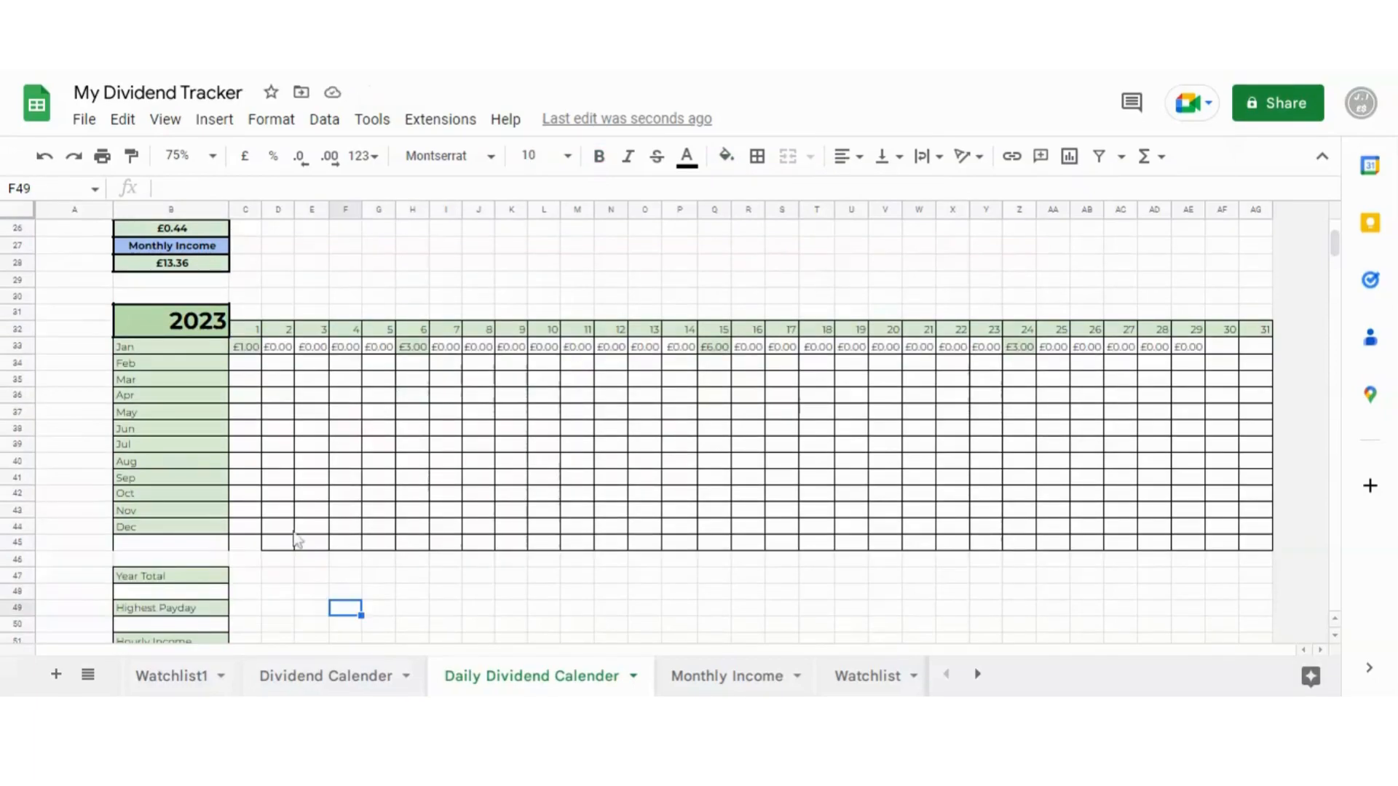
- Compare the summary block under the existing calendar with the summary labels below the 2023 table
scroll(293, 537, "down", 3)
scroll(288, 510, "up", 8)
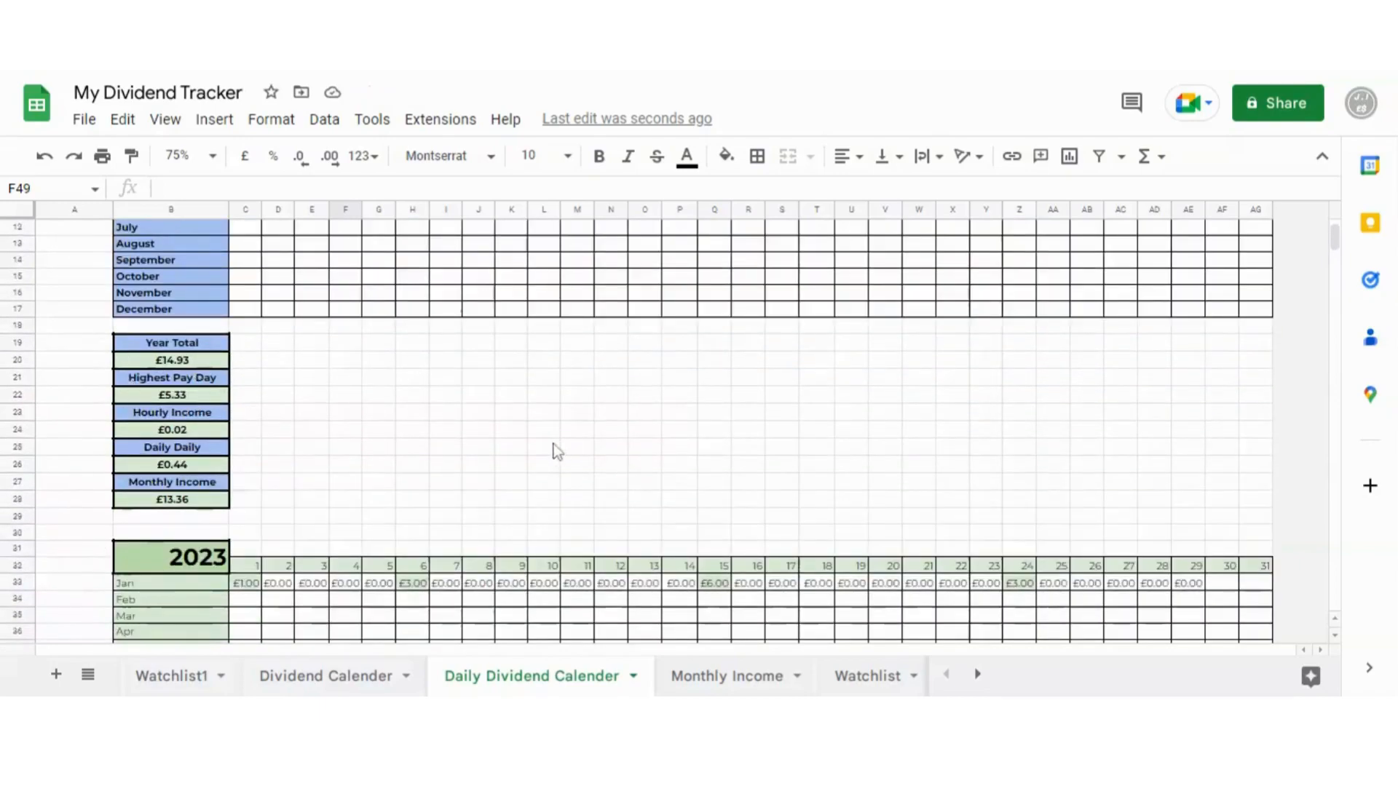
scroll(555, 450, "up", 4)
scroll(553, 444, "down", 3)
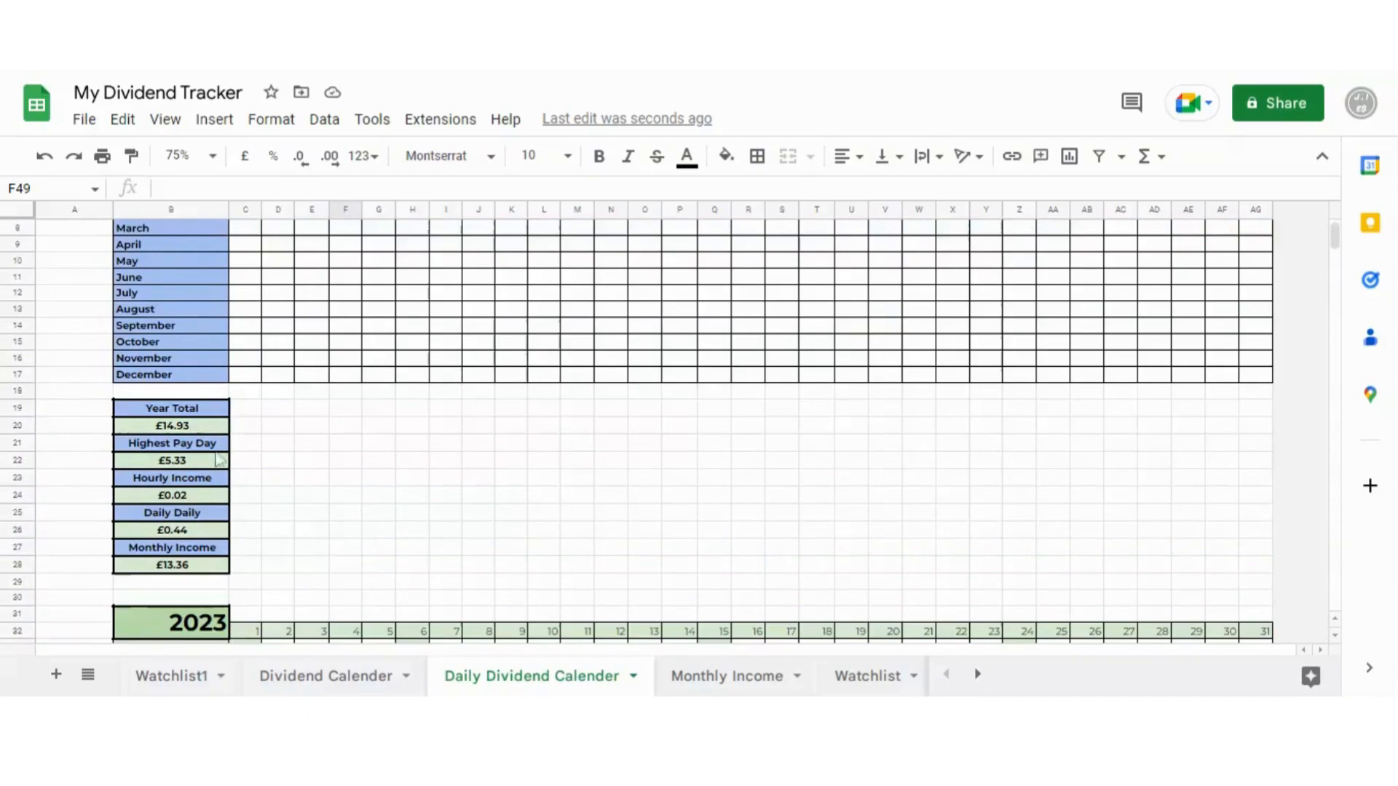
scroll(237, 451, "down", 7)
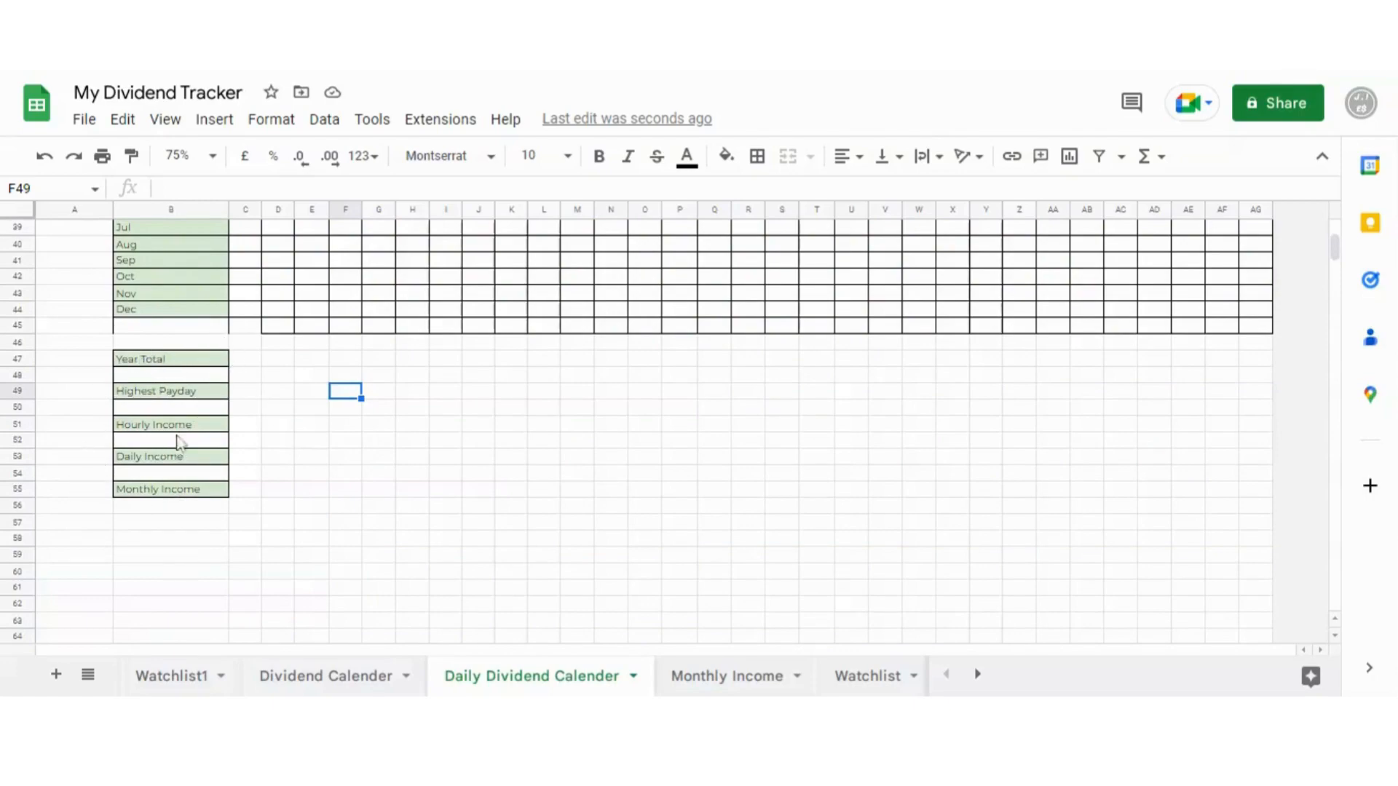
scroll(291, 459, "up", 1)
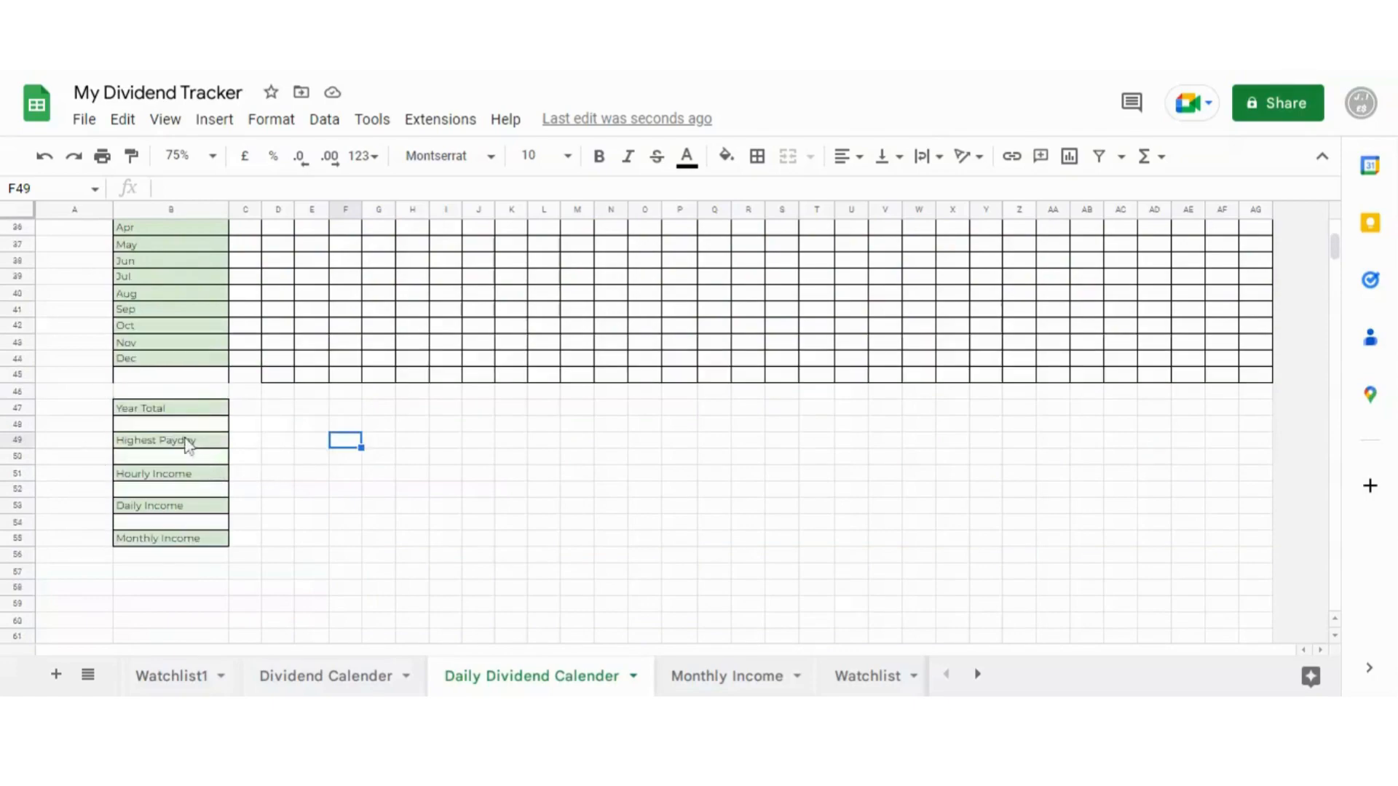
- Sum all 2023 daily dividends in C33:AG44 in cell B48 under Year Total
left_click(166, 422)
scroll(218, 437, "up", 1)
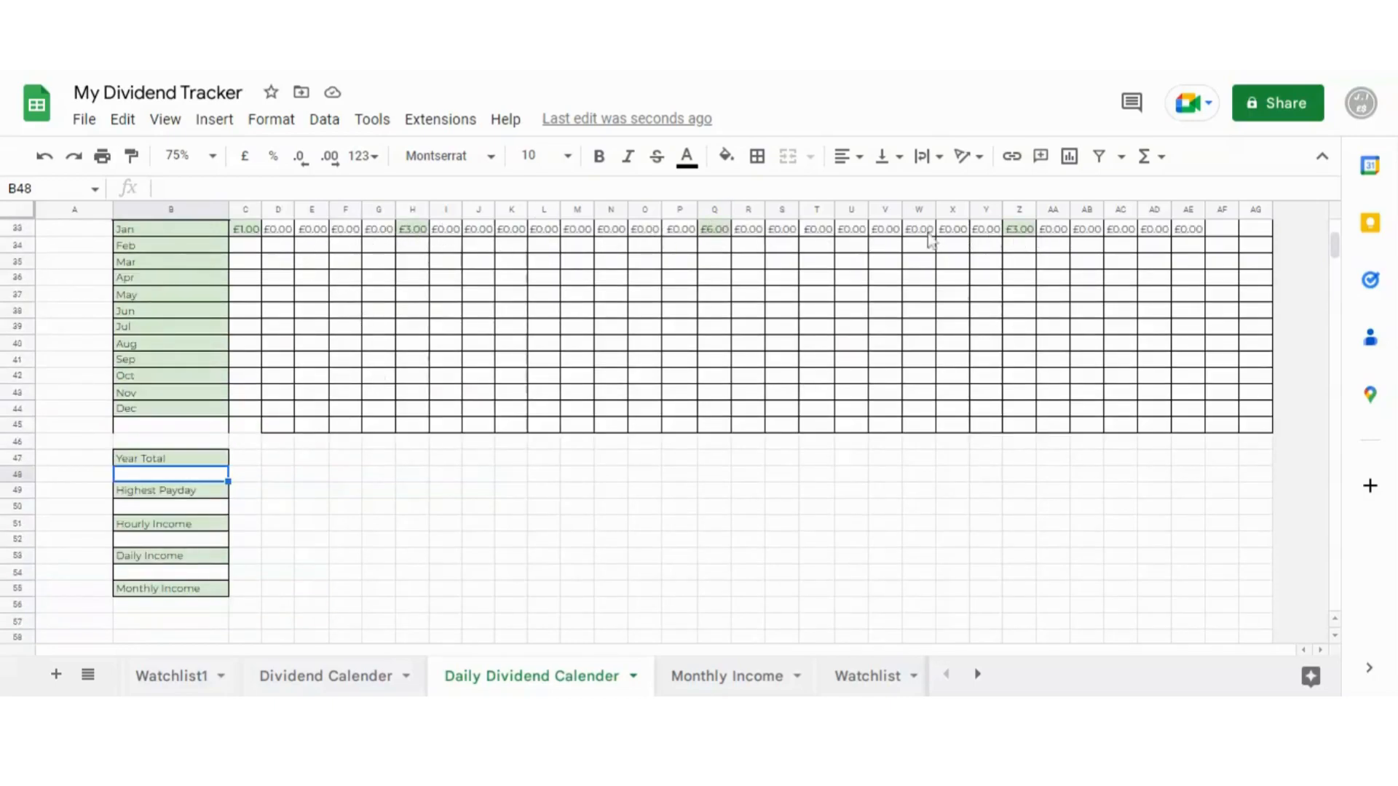
scroll(313, 357, "up", 1)
scroll(343, 479, "down", 2)
scroll(801, 262, "up", 1)
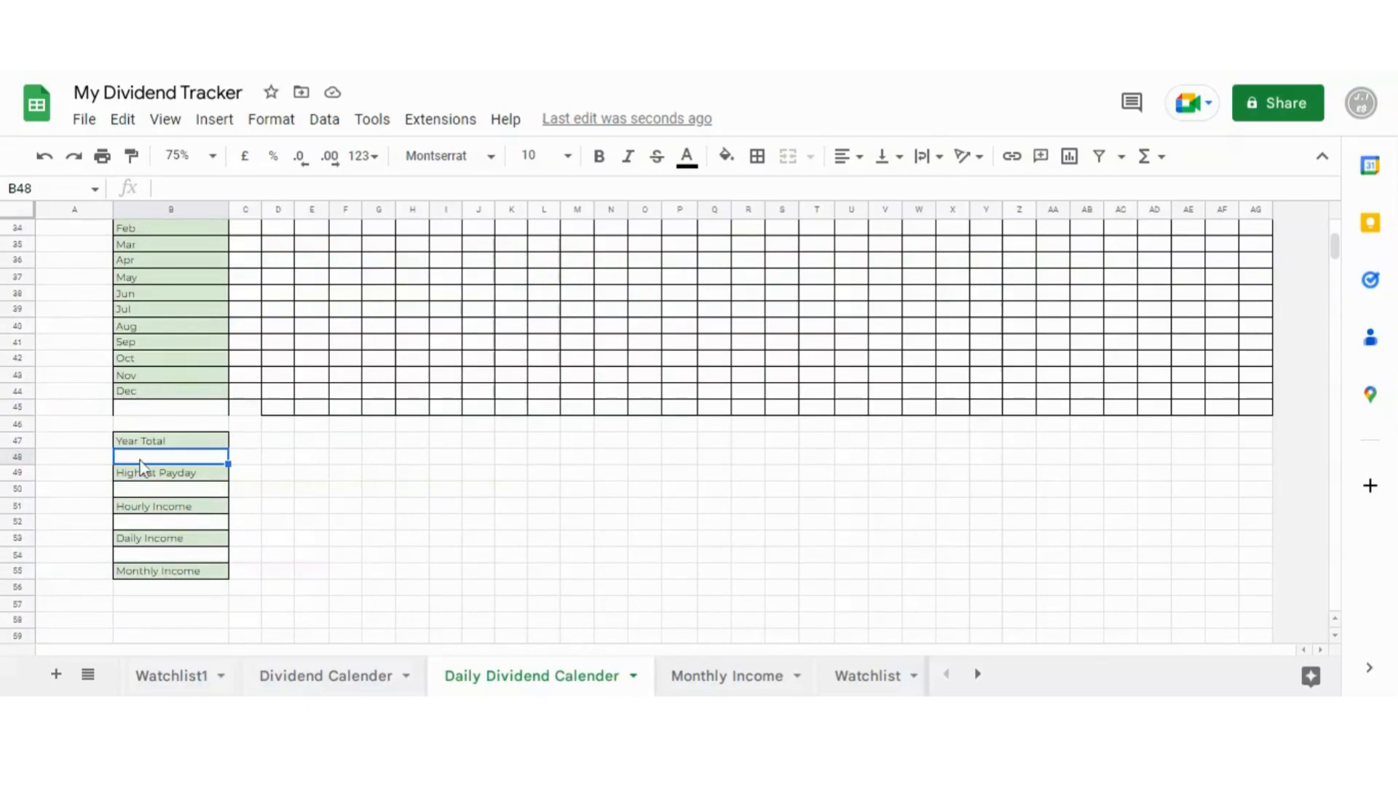
type("=")
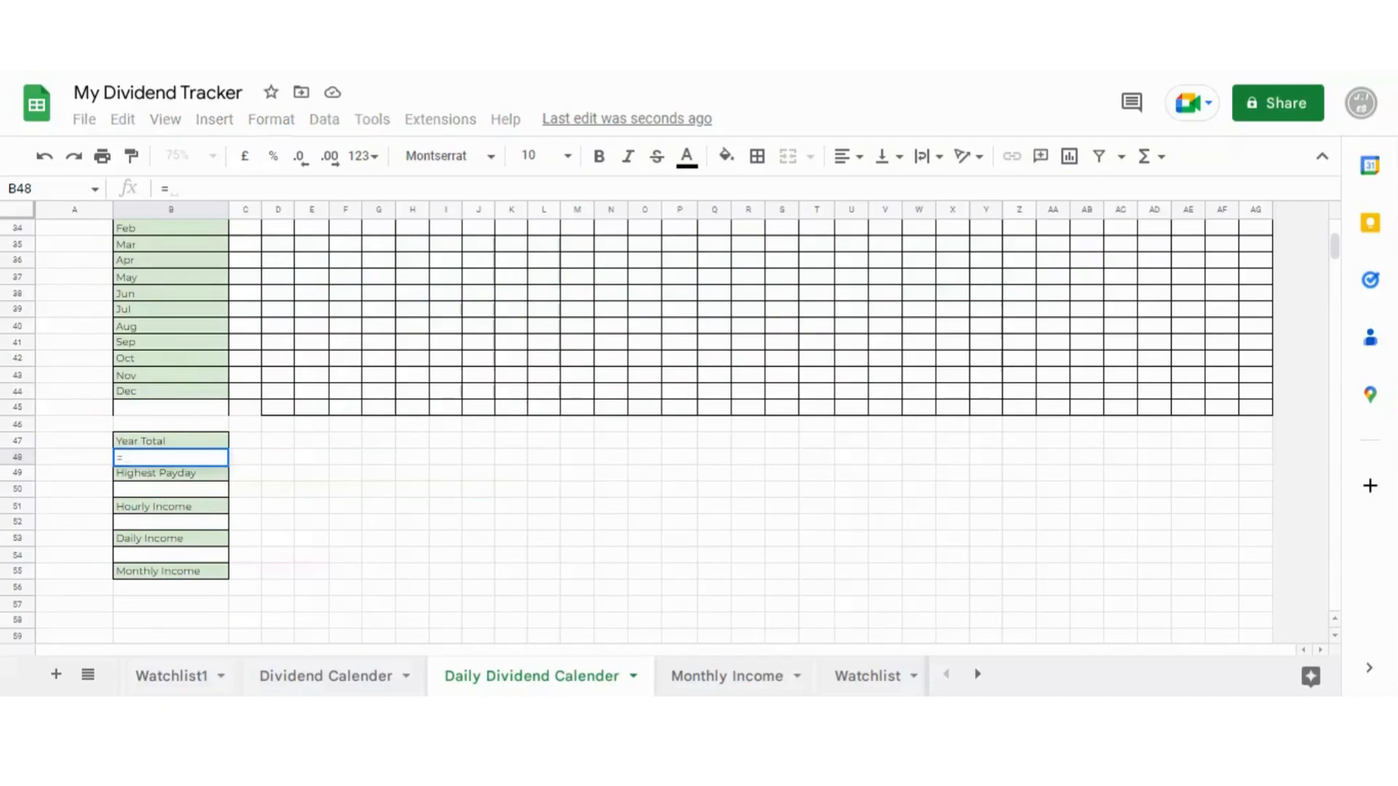
type("sum")
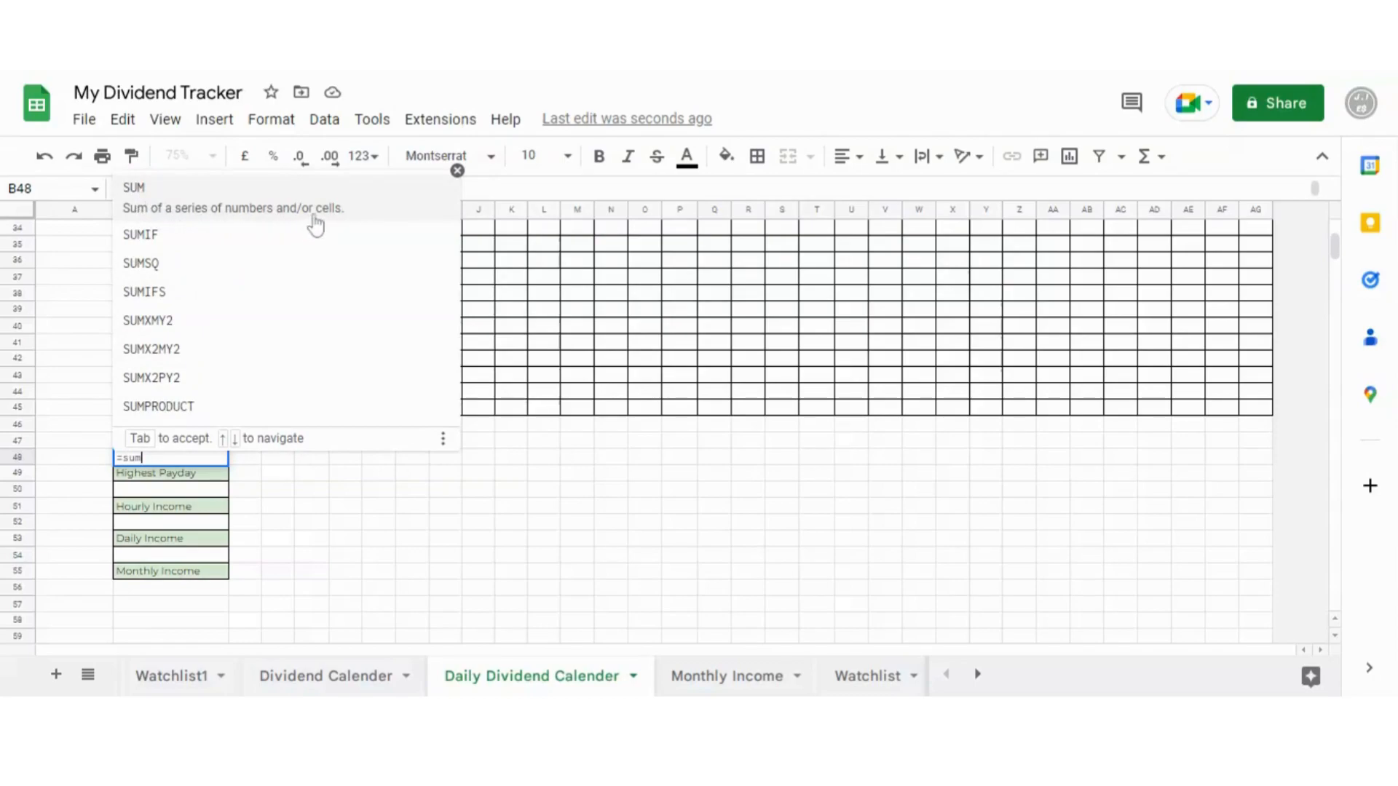
left_click(169, 211)
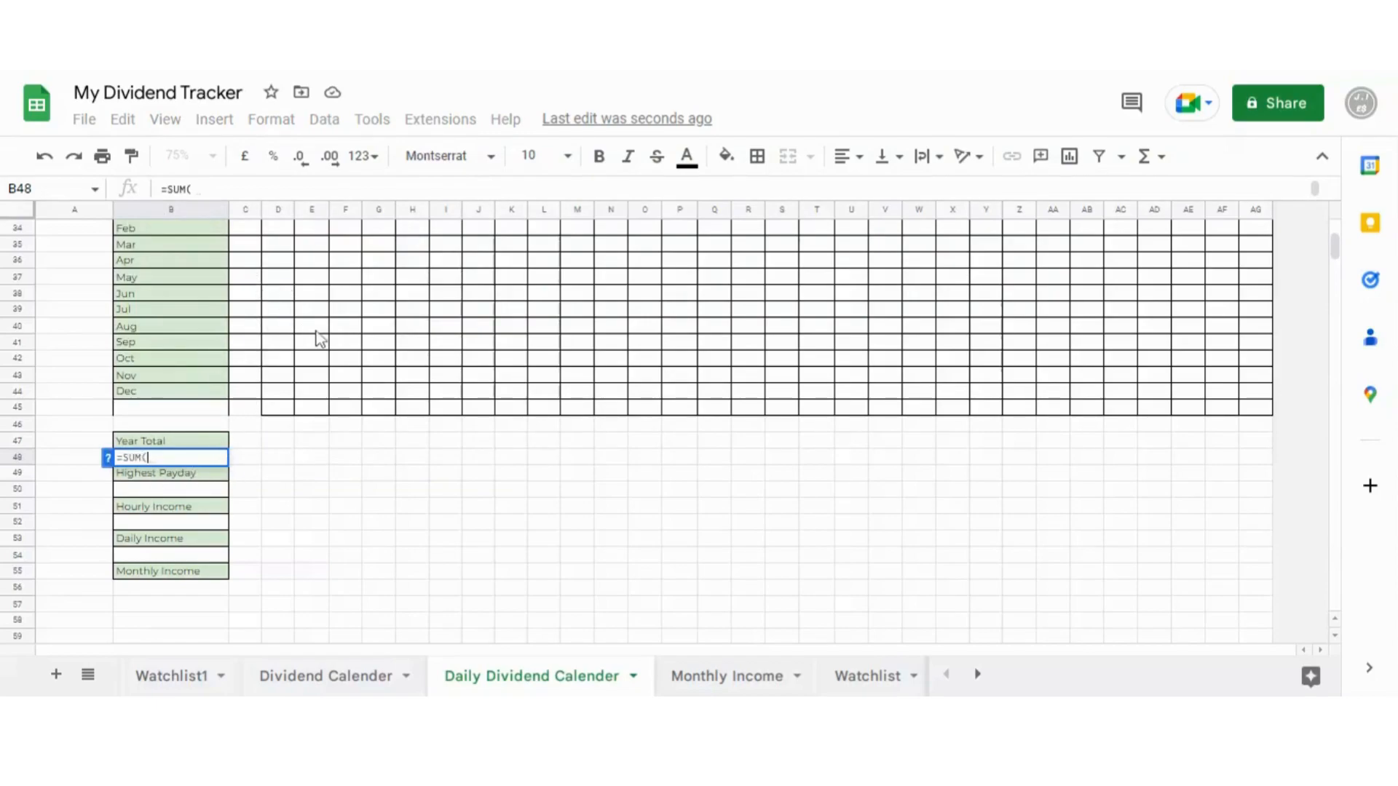
scroll(316, 342, "up", 1)
scroll(180, 509, "down", 1)
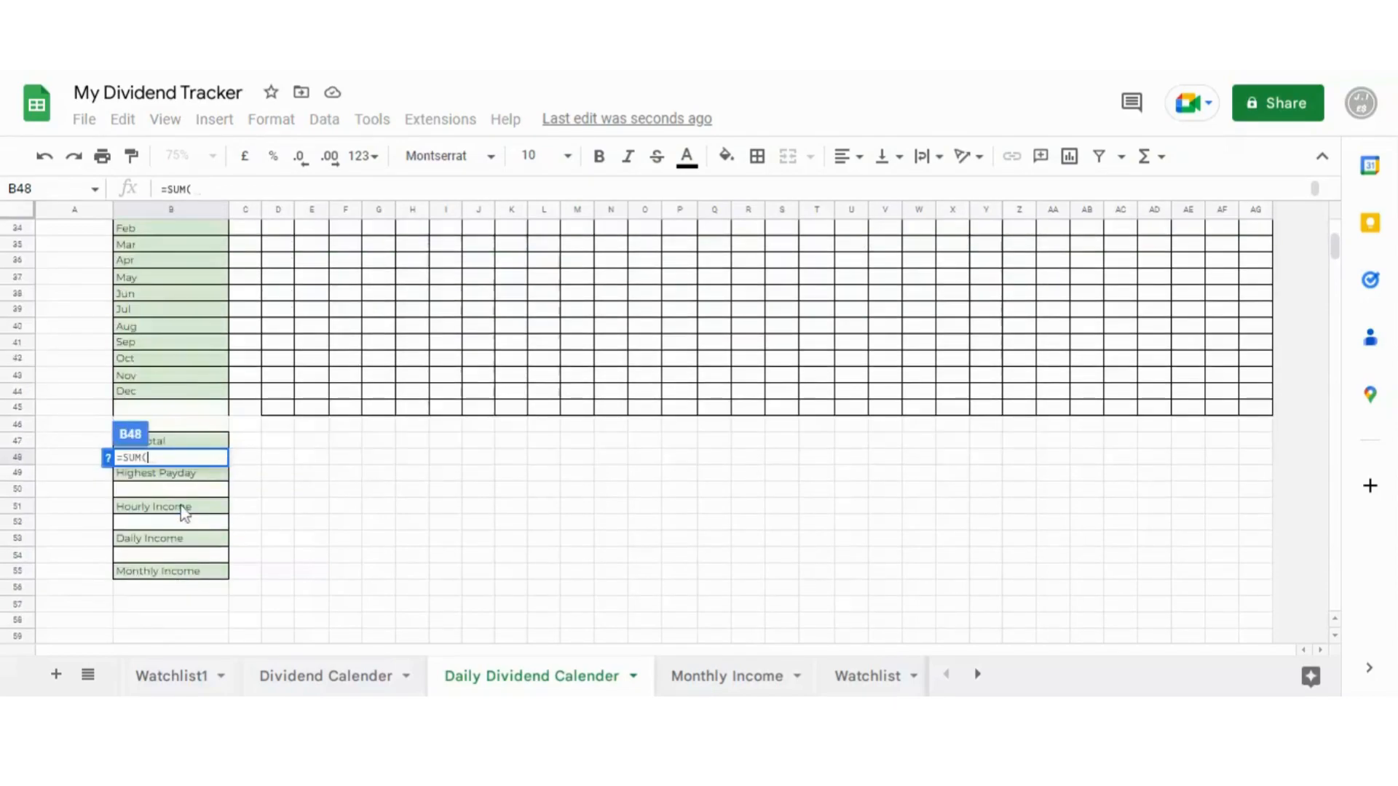
scroll(277, 321, "up", 1)
left_click_drag(246, 260, 1248, 449)
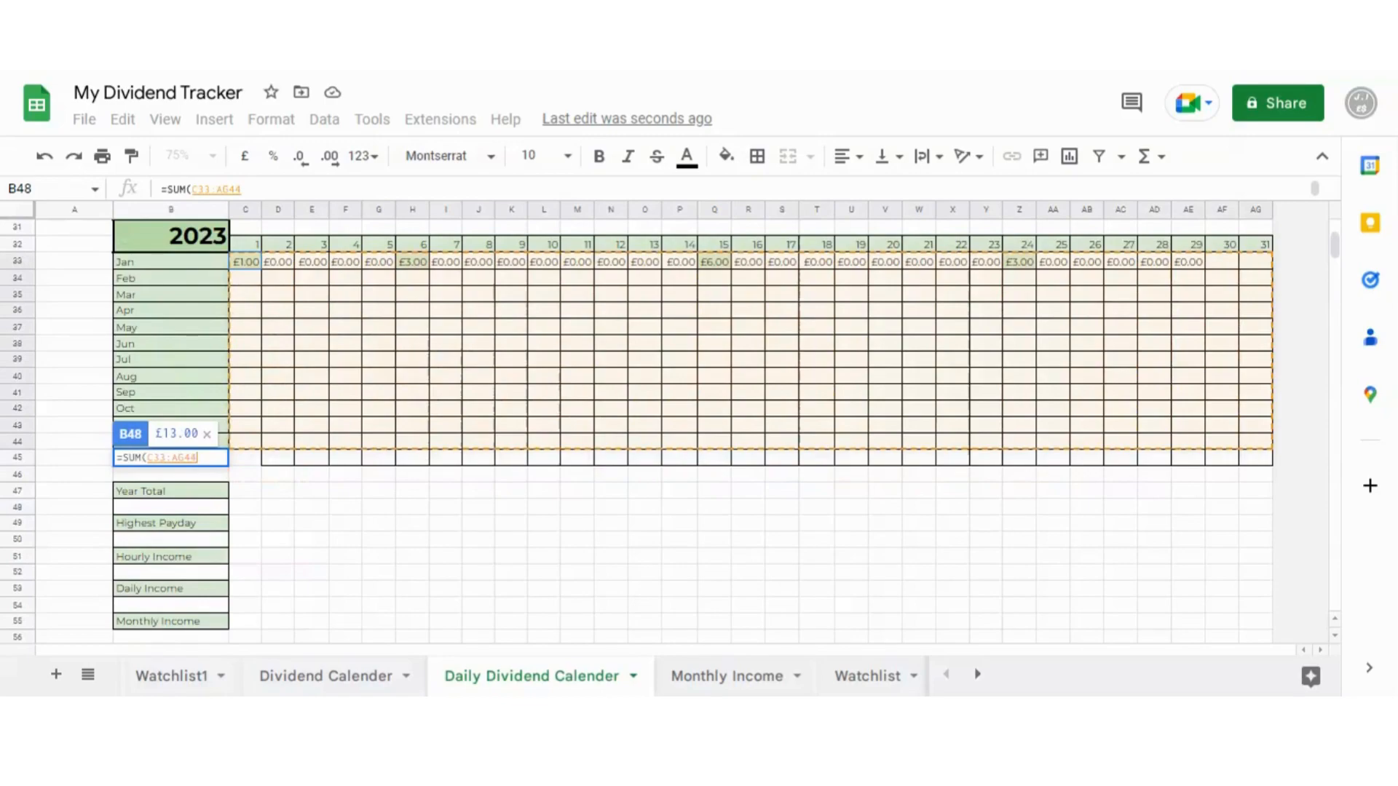
left_click_drag(1248, 449, 1258, 449)
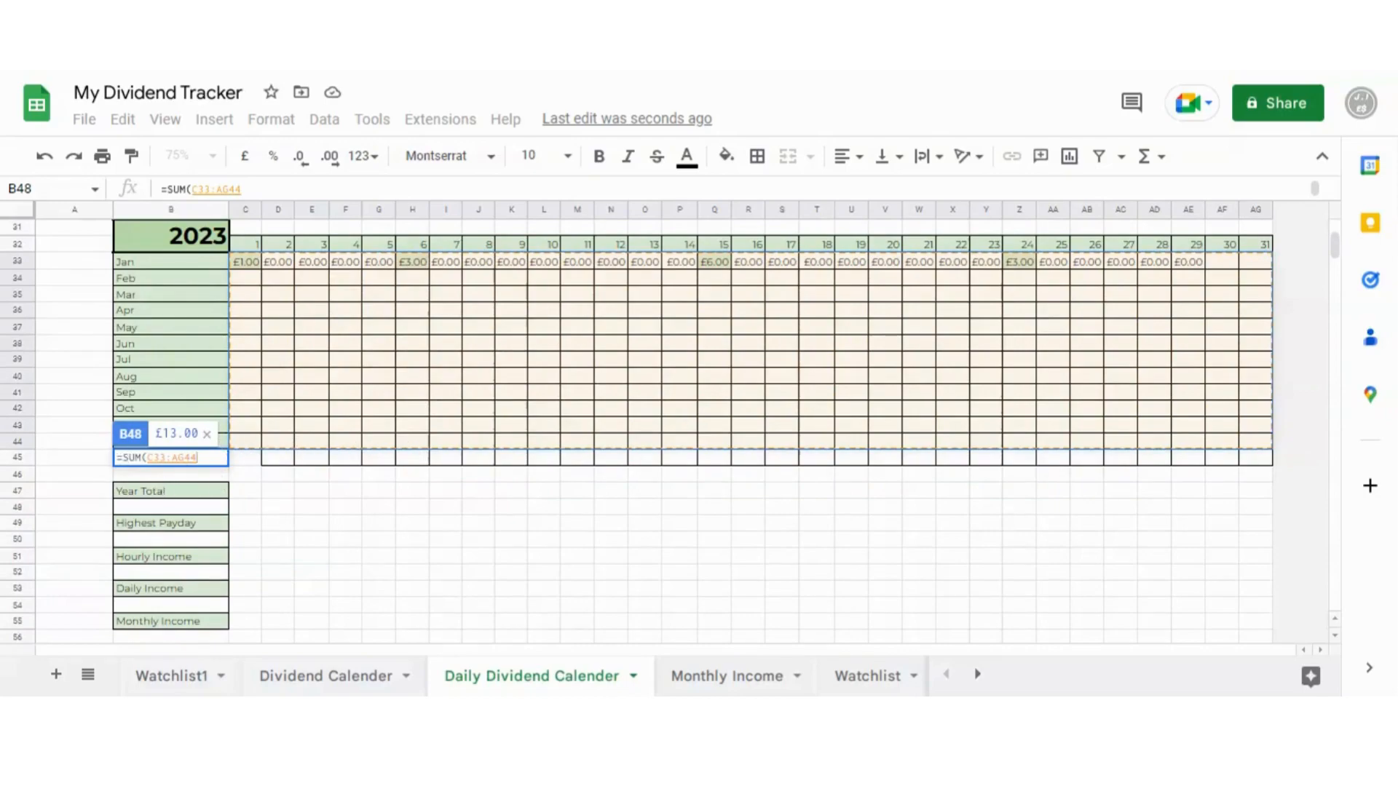
key("Return")
left_click(306, 522)
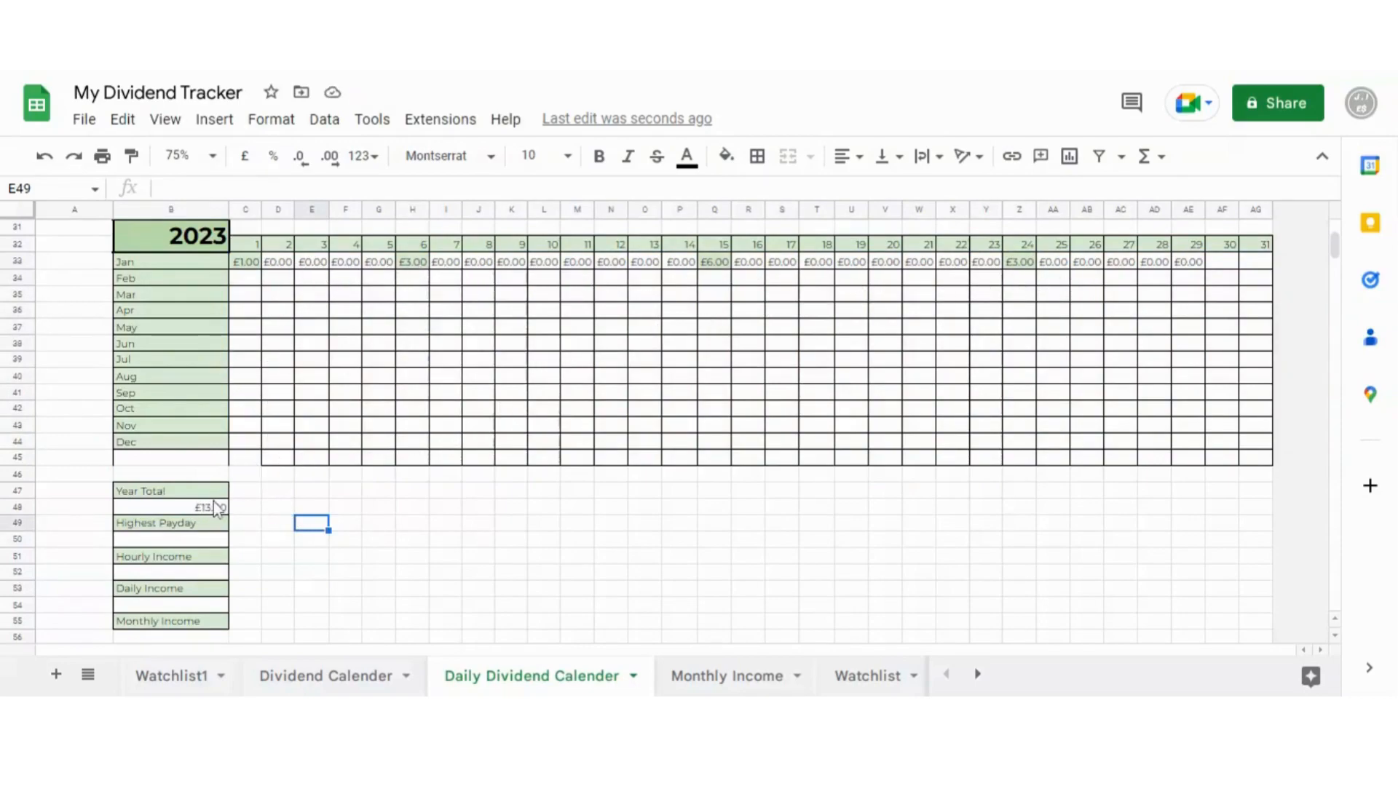
- Enter test dividends of 2 for 1 February and 5 for 2 February in the 2023 table
left_click(251, 284)
type("2")
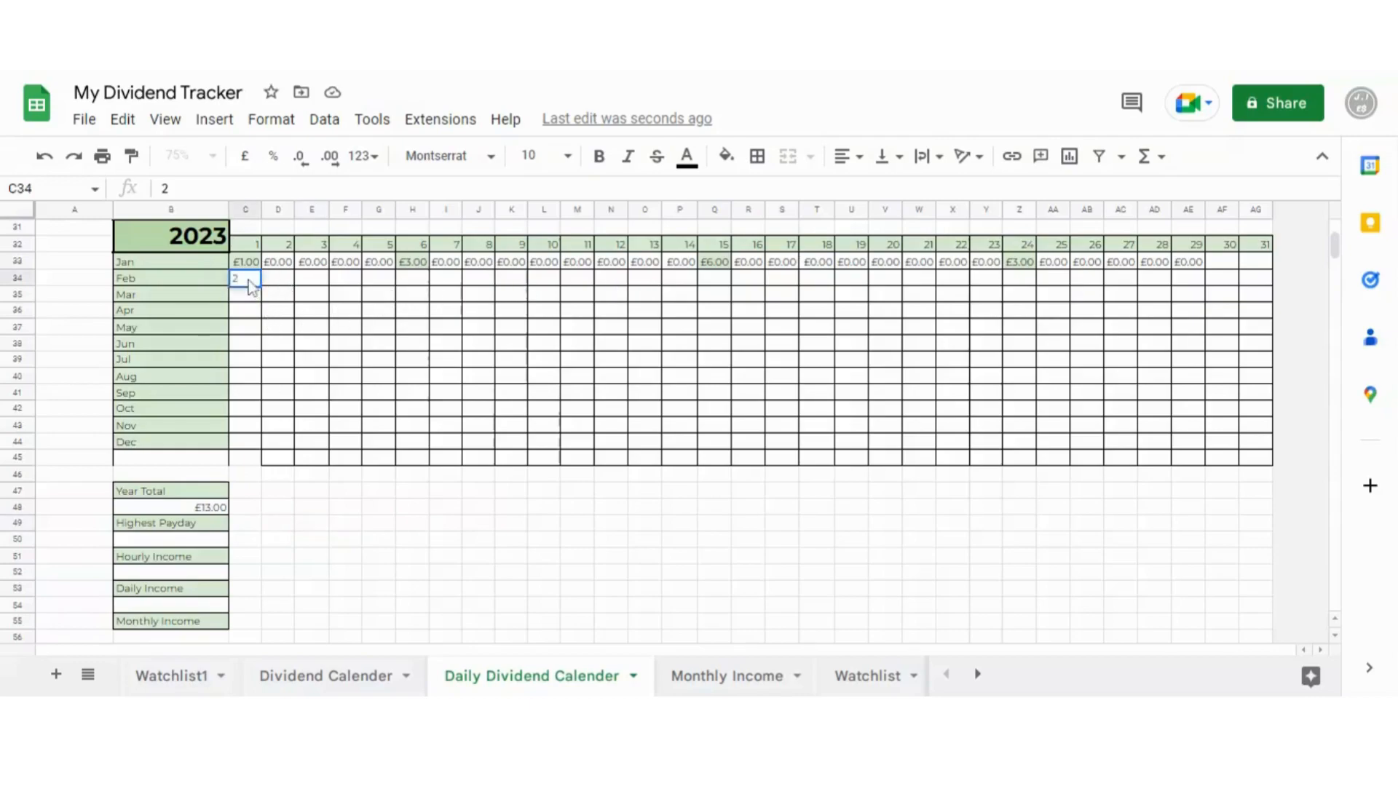
left_click(280, 460)
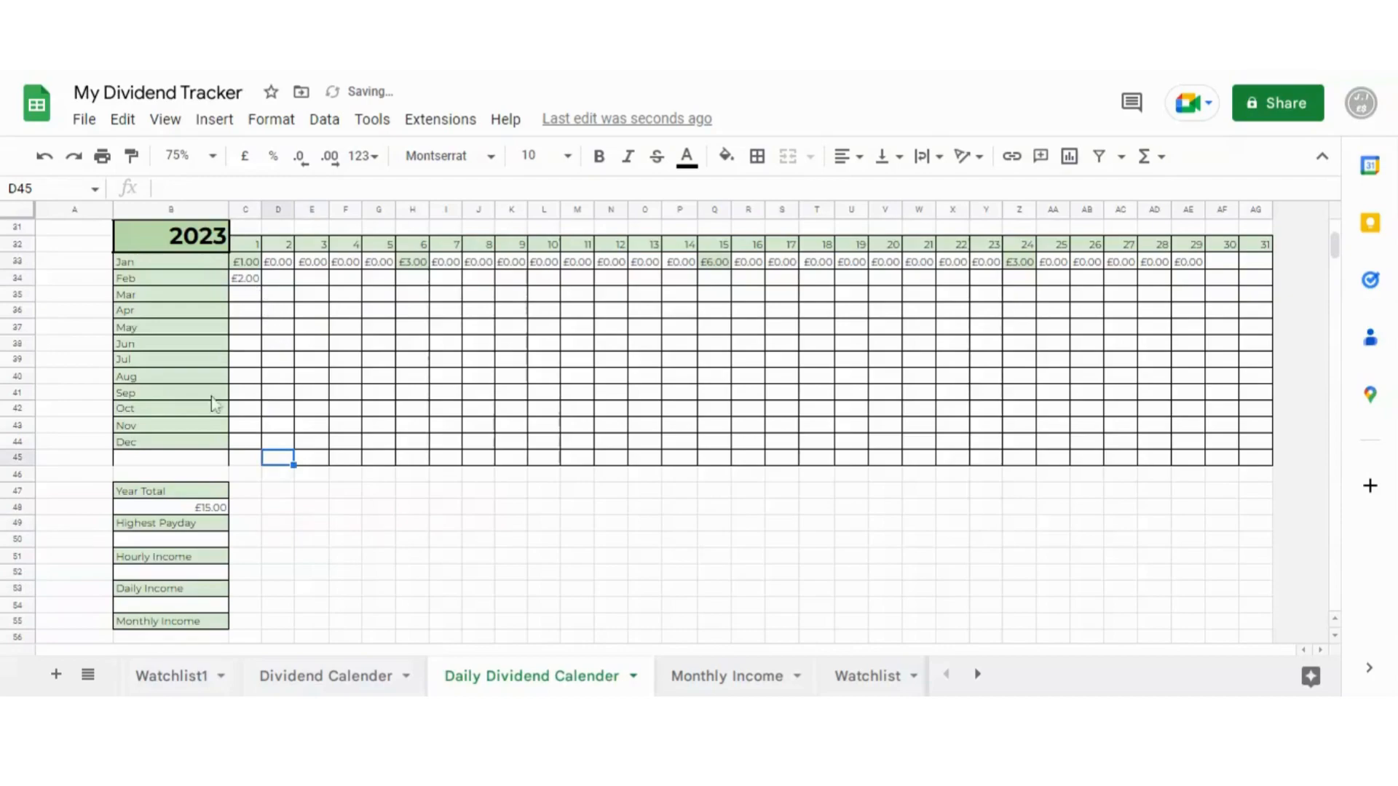
left_click(283, 281)
type("5")
left_click(337, 426)
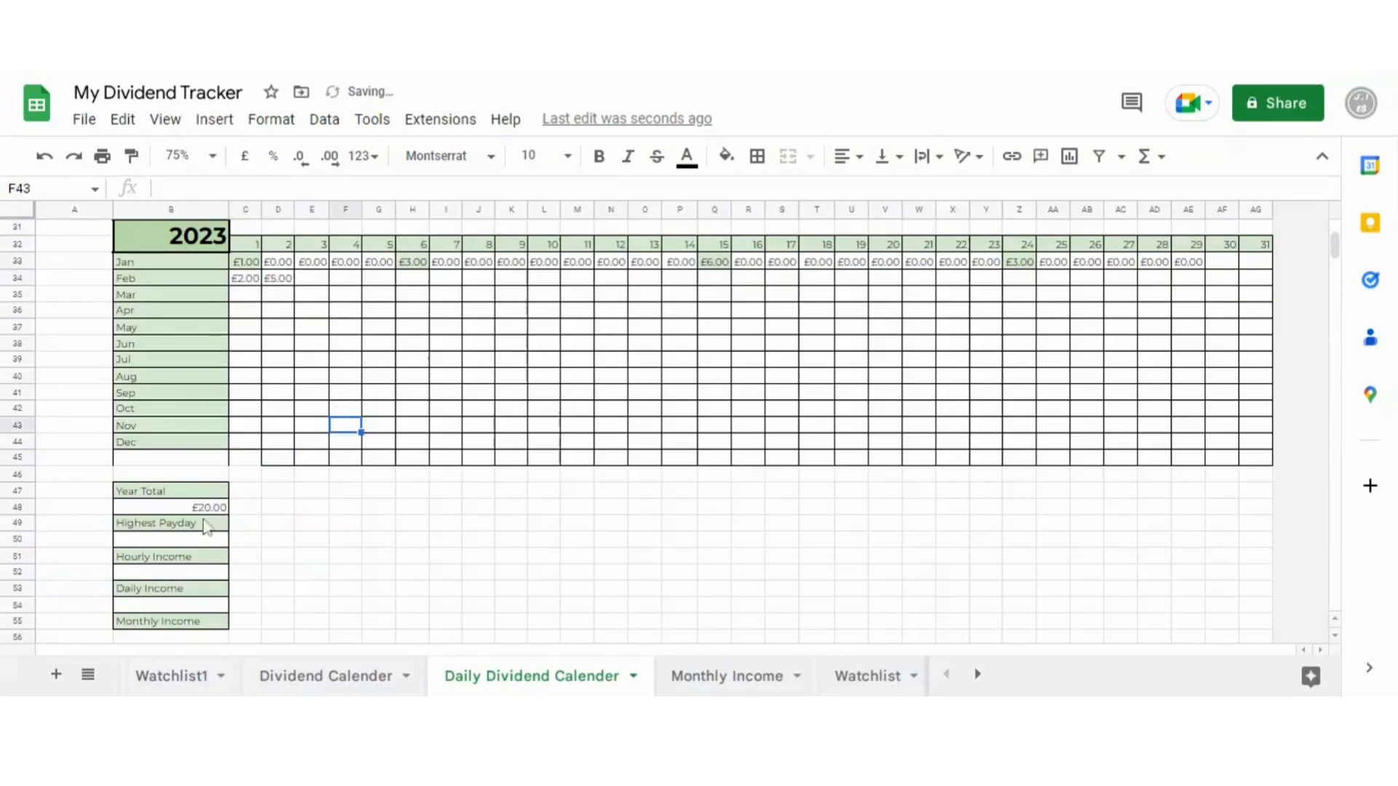
- Clear the two test dividends from the February cells C34:D34
left_click_drag(281, 286, 257, 287)
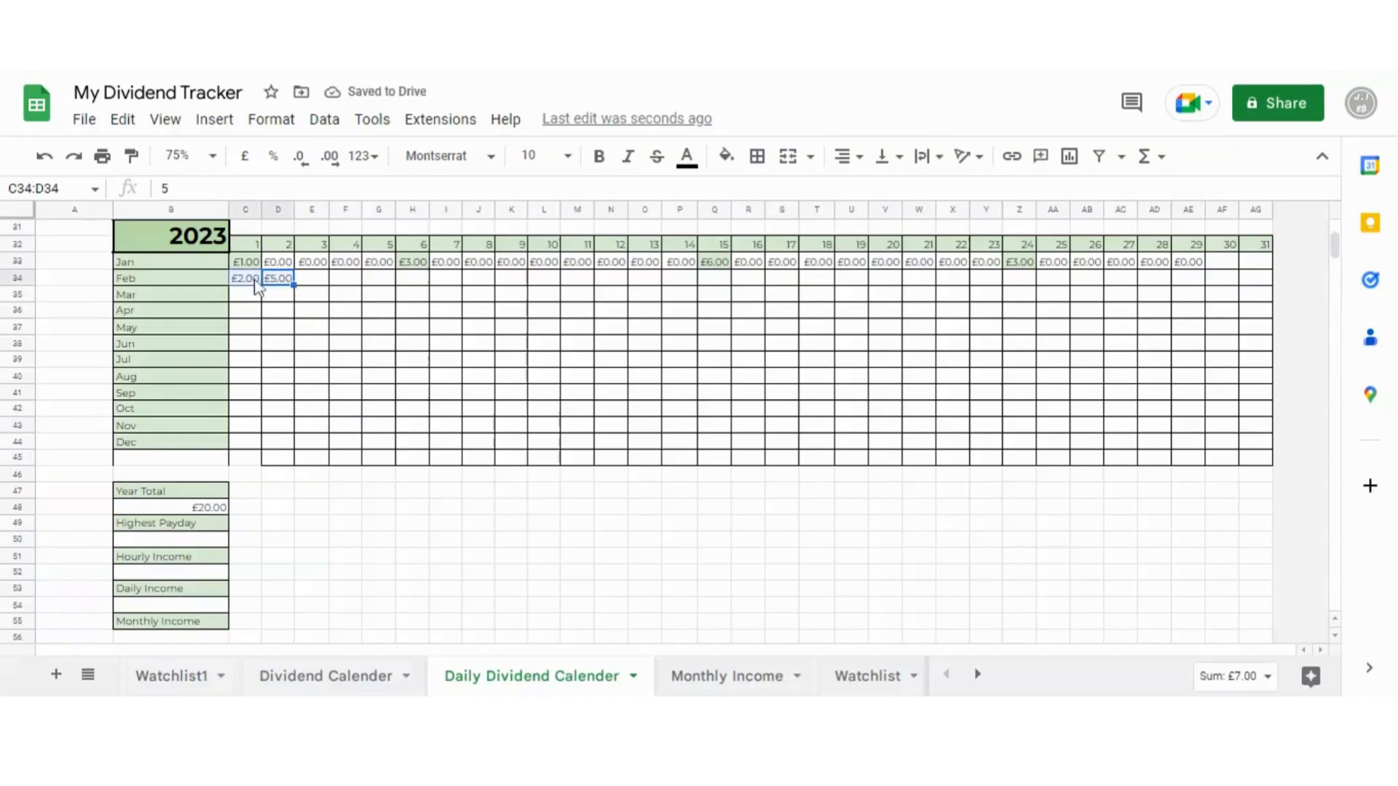
key("Delete")
left_click(388, 542)
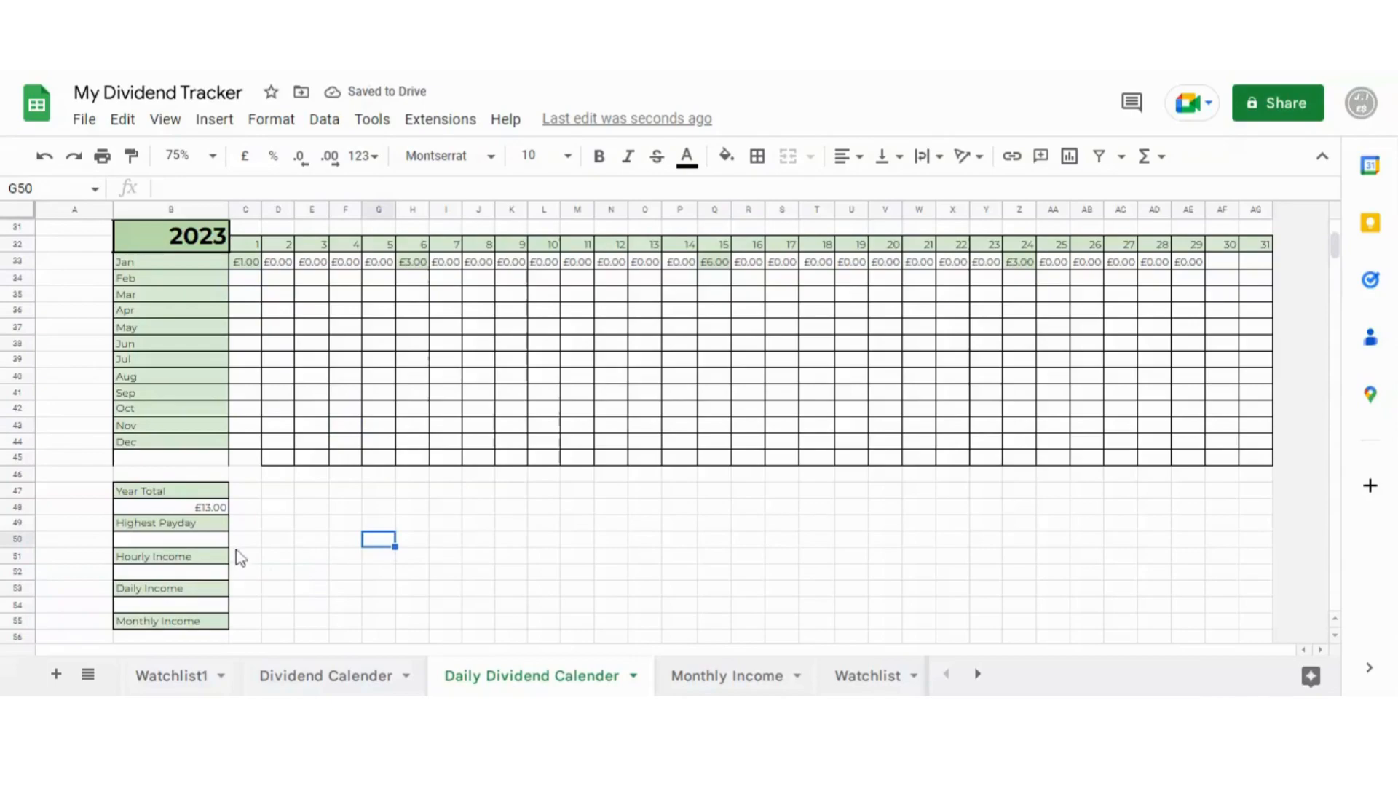
- Find the maximum of the 2023 daily dividends in C33:AG44 in cell B50 under Highest Payday
left_click(163, 542)
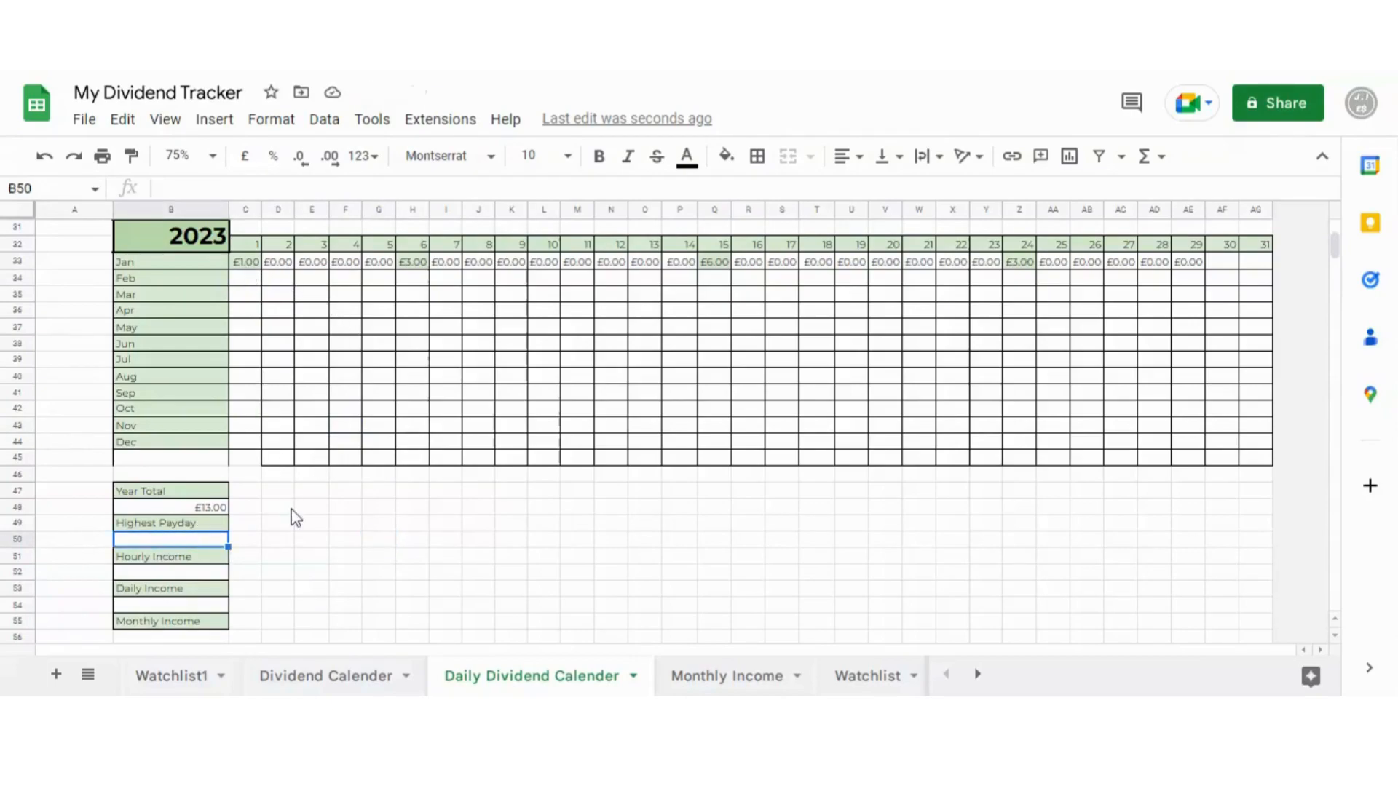
type("=")
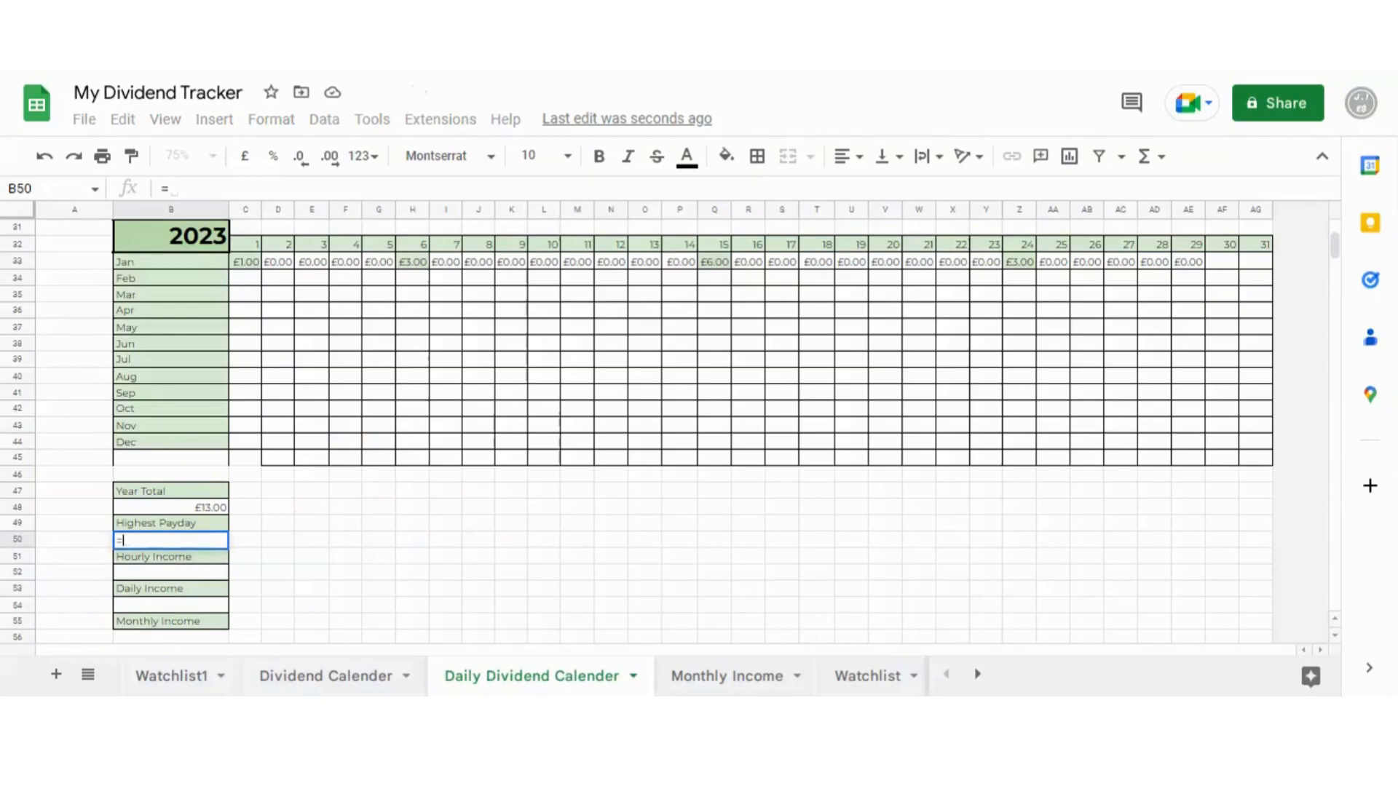
type("max")
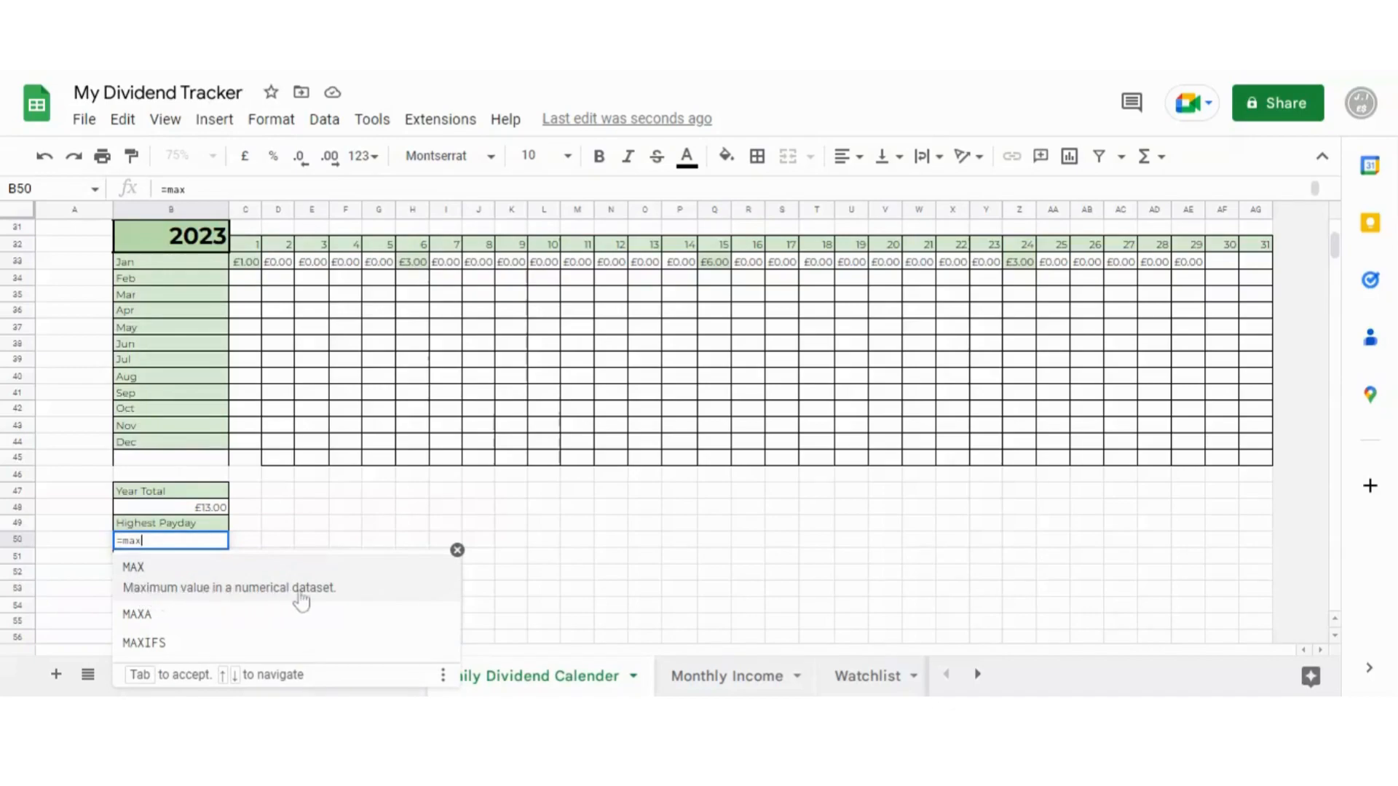
left_click(175, 591)
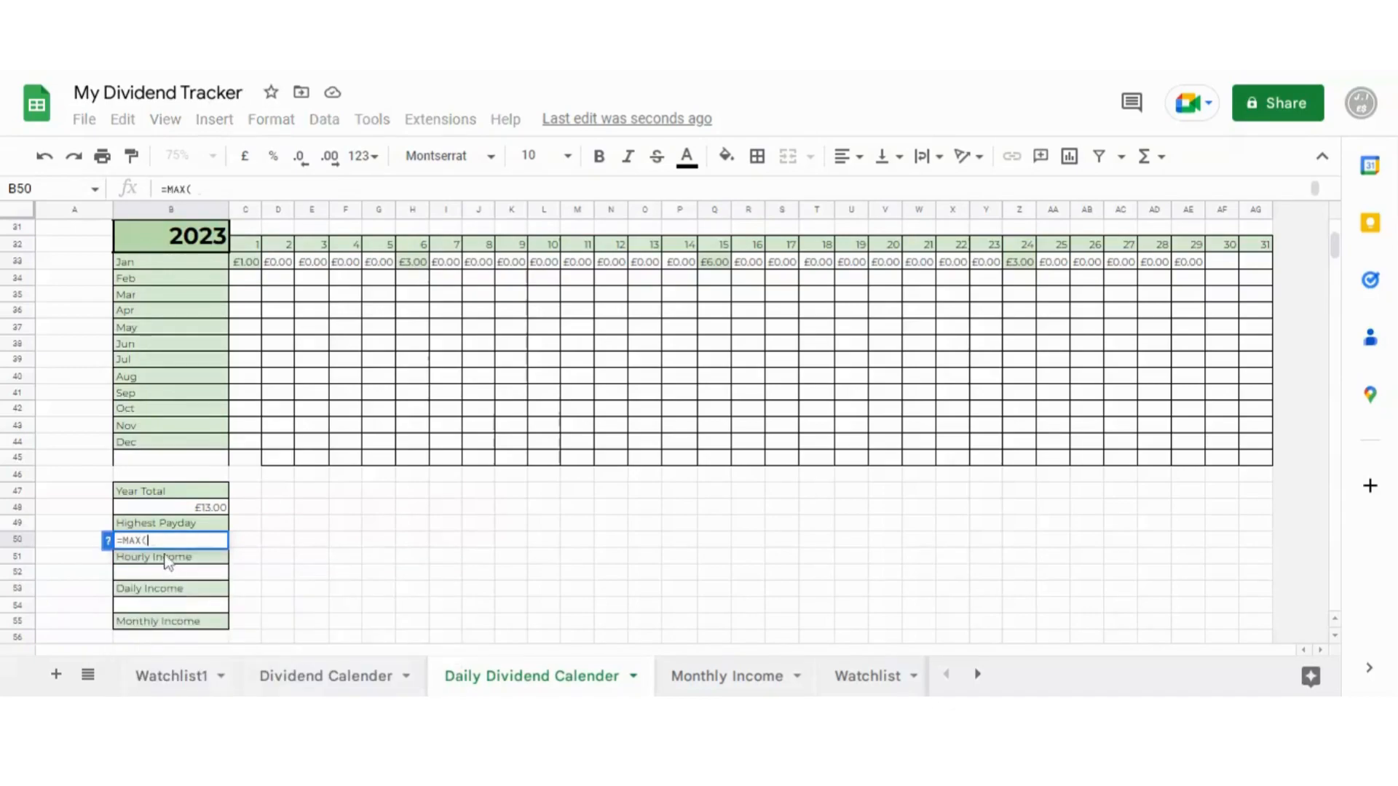
left_click_drag(240, 268, 1245, 453)
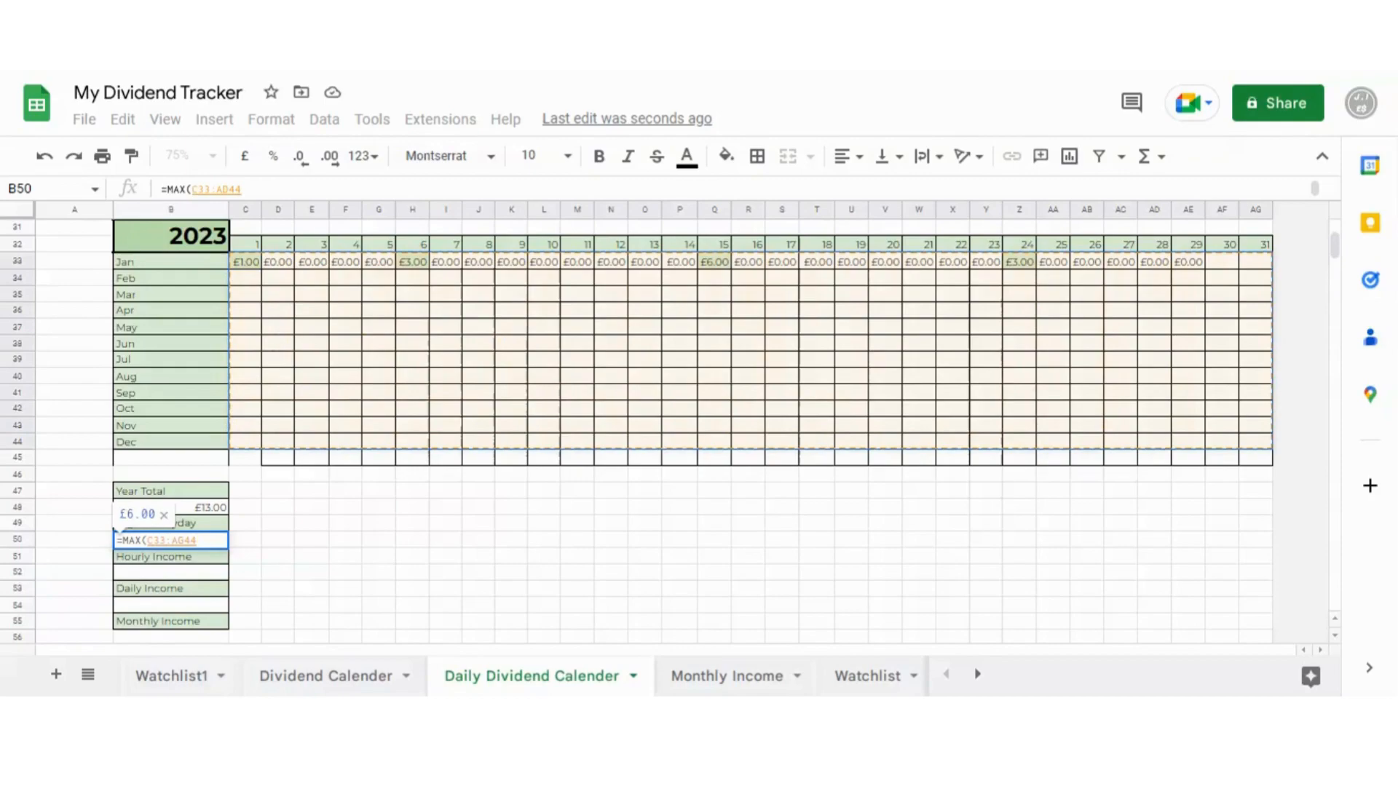
key("Return")
left_click(309, 556)
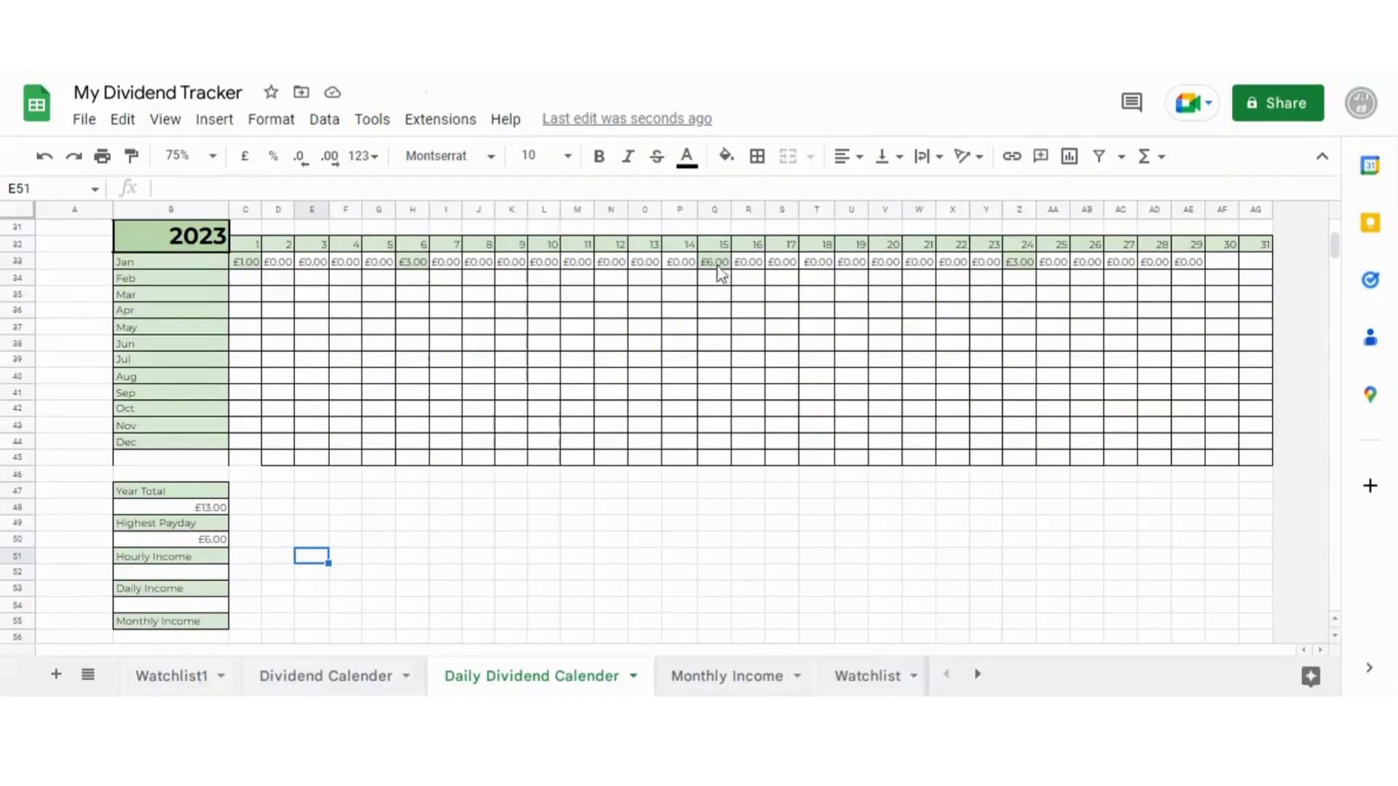
- Enter test dividends of 11 for 1 February and 100 for 2 February in the 2023 table
left_click(256, 281)
type("11")
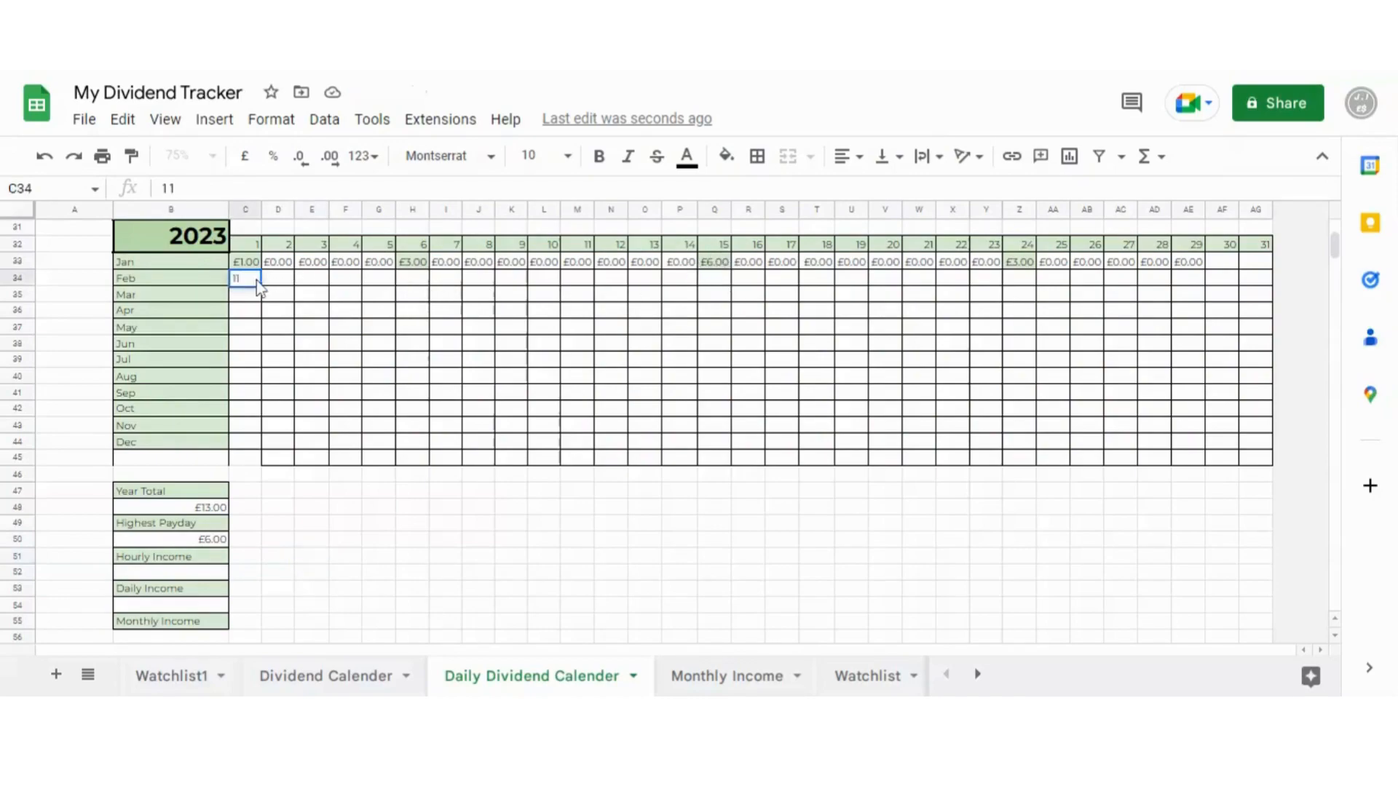
left_click(275, 297)
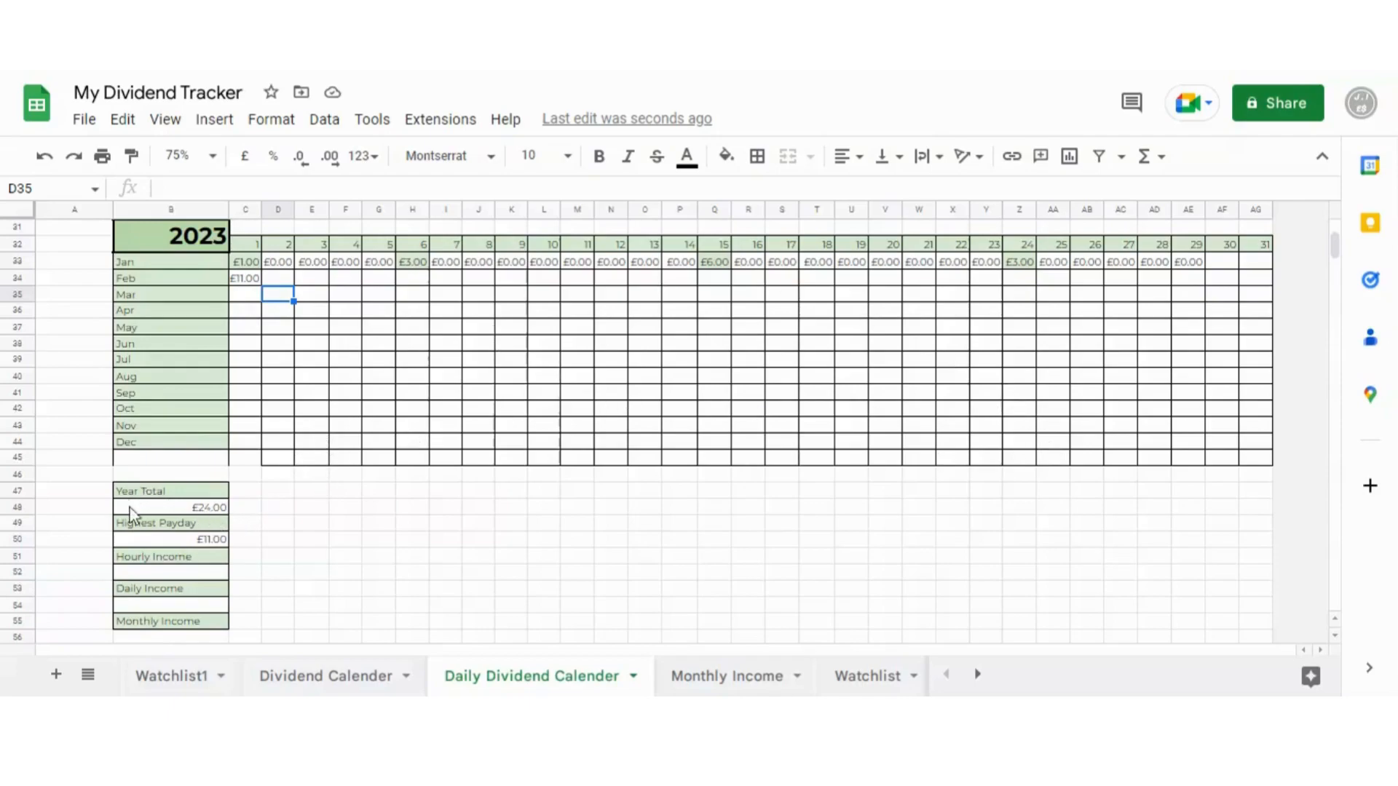
left_click(268, 280)
type("100")
key("Return")
- Delete the test dividends of 11 and 100 from February cells C34 and D34
left_click(276, 280)
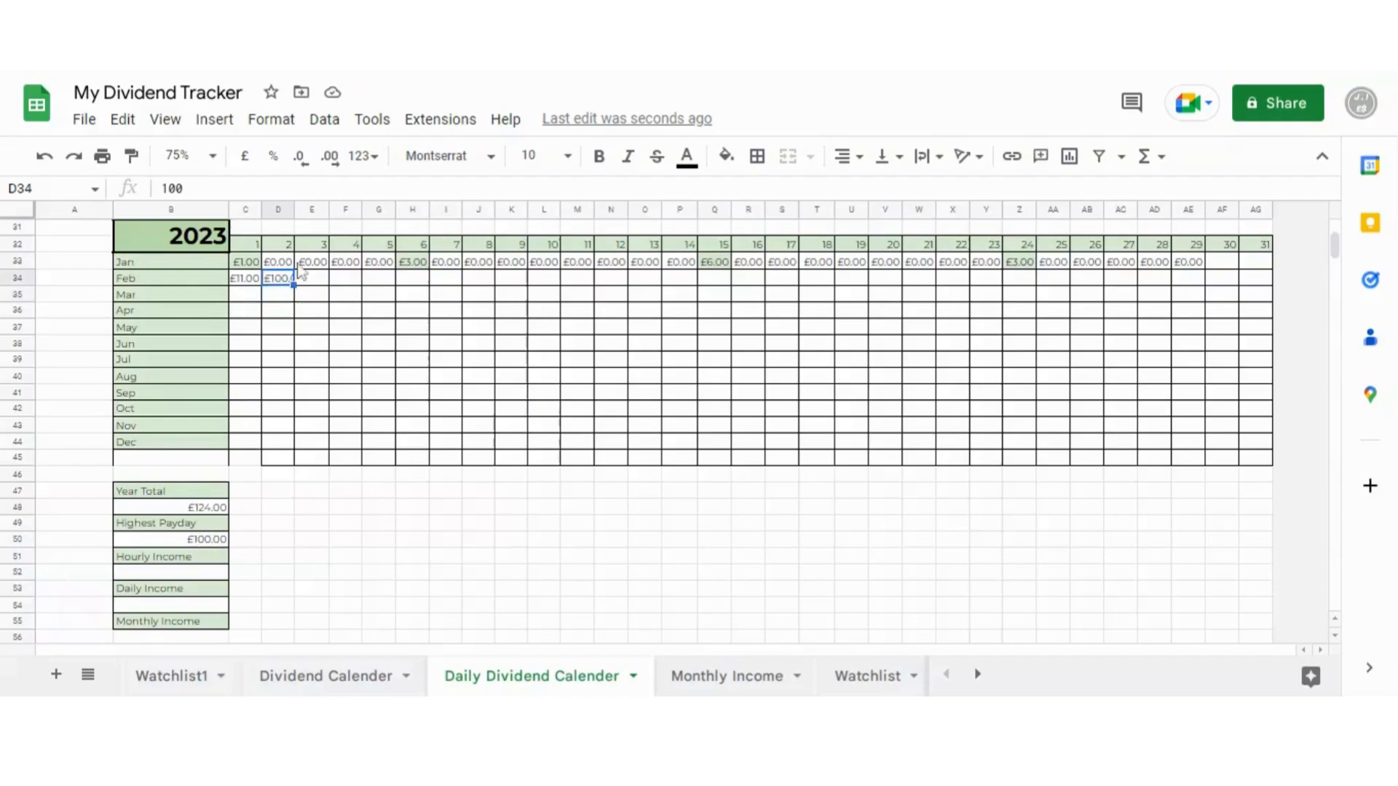
key("Delete")
left_click(248, 281)
key("Delete")
left_click(325, 299)
scroll(316, 464, "down", 1)
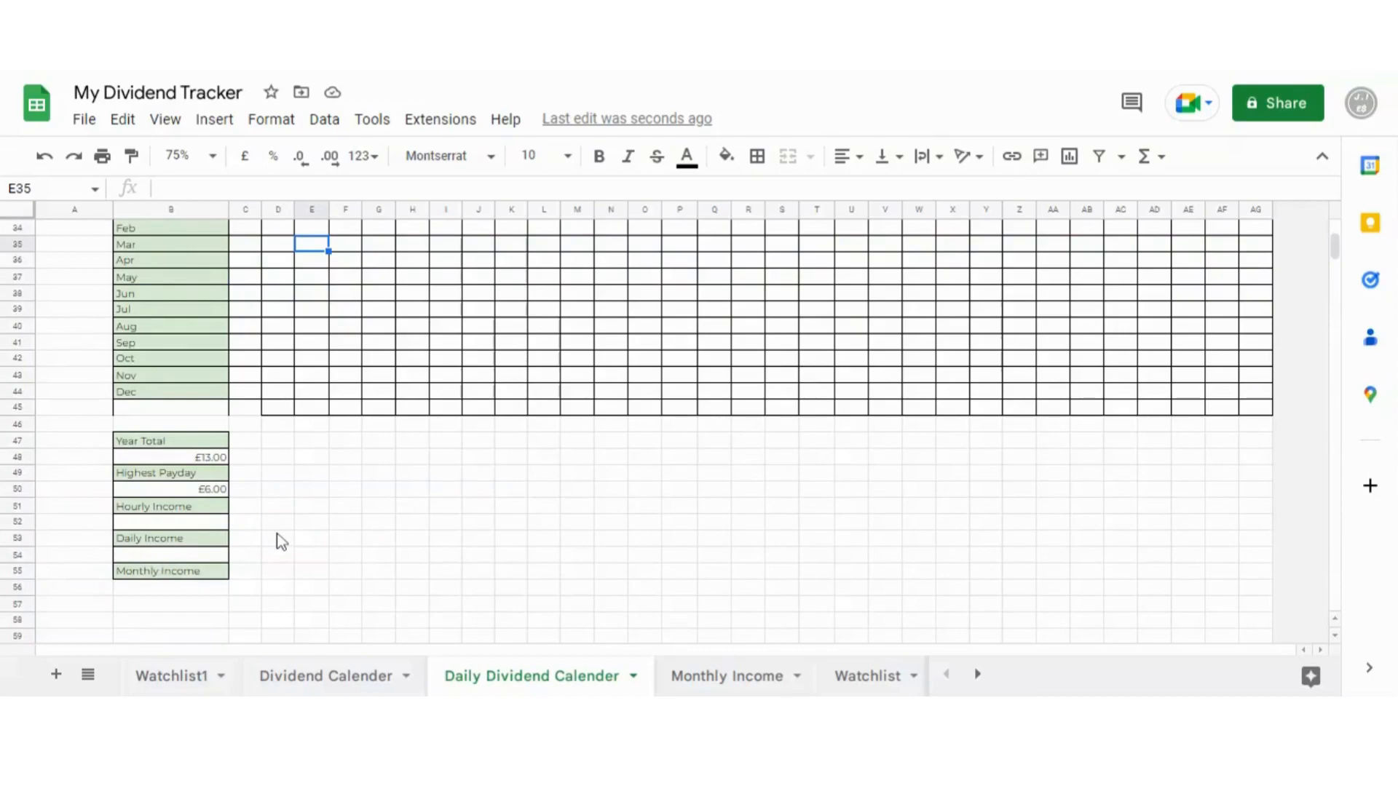
scroll(292, 540, "up", 1)
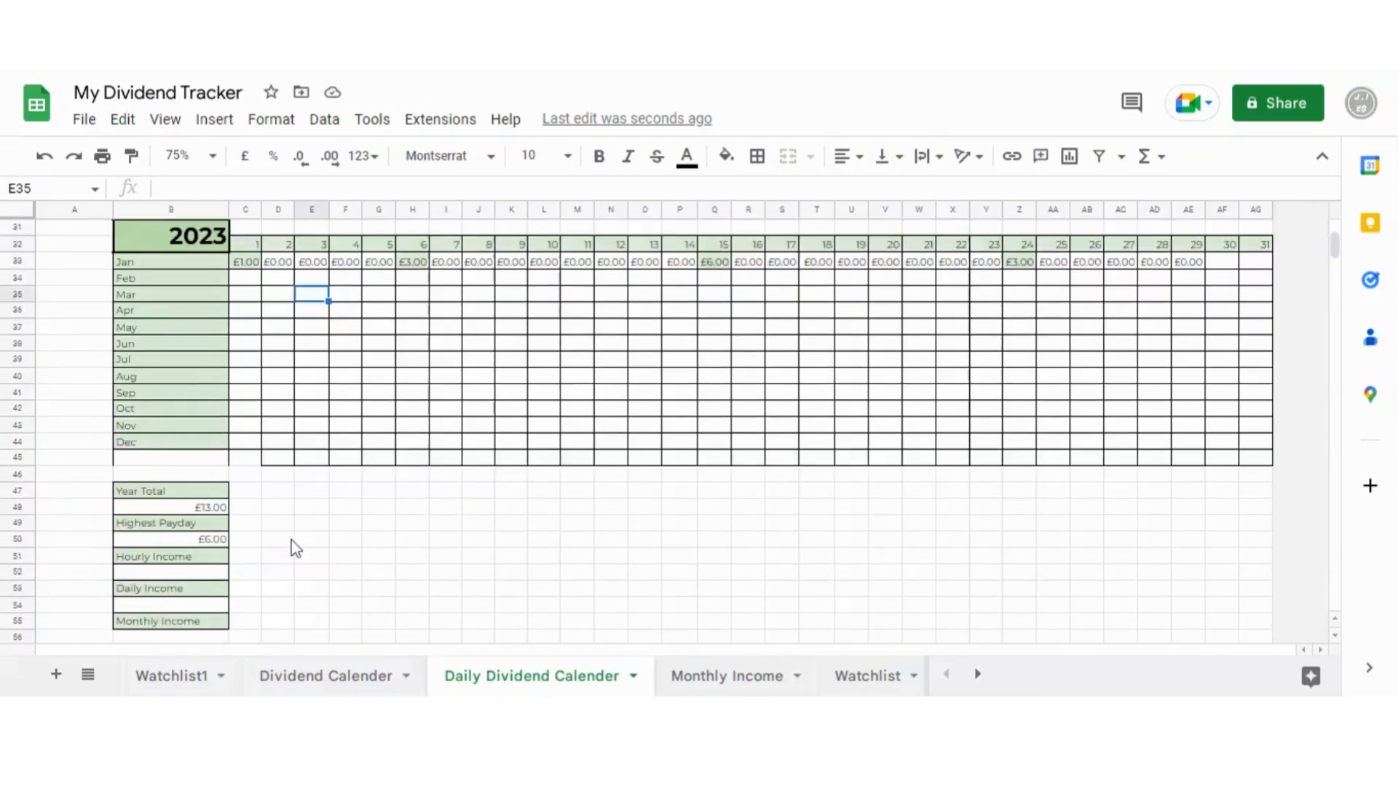
- Average the 2023 daily dividends in C33:AG44 in cell B54 under Daily Income, following the existing calendar's formula in B26
left_click(155, 607)
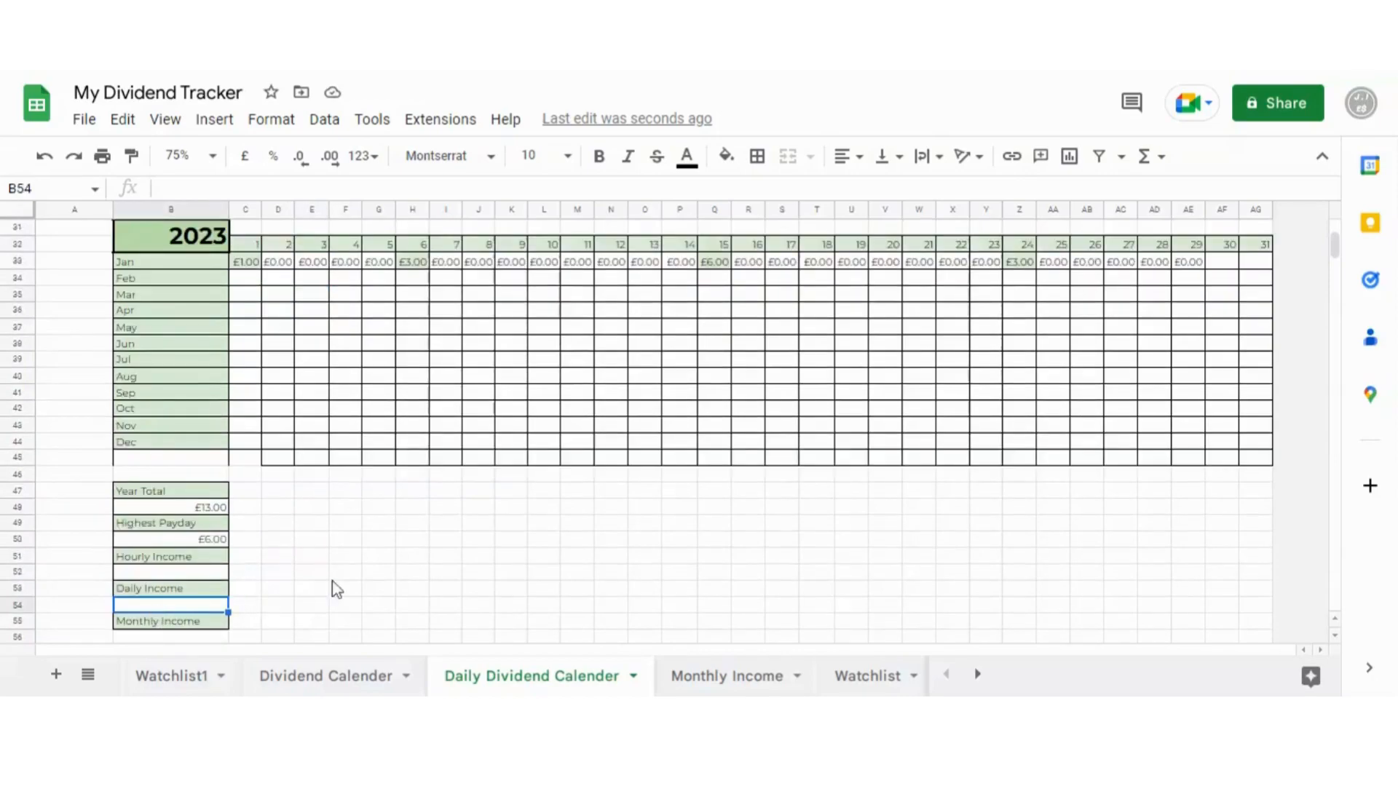
scroll(387, 567, "up", 5)
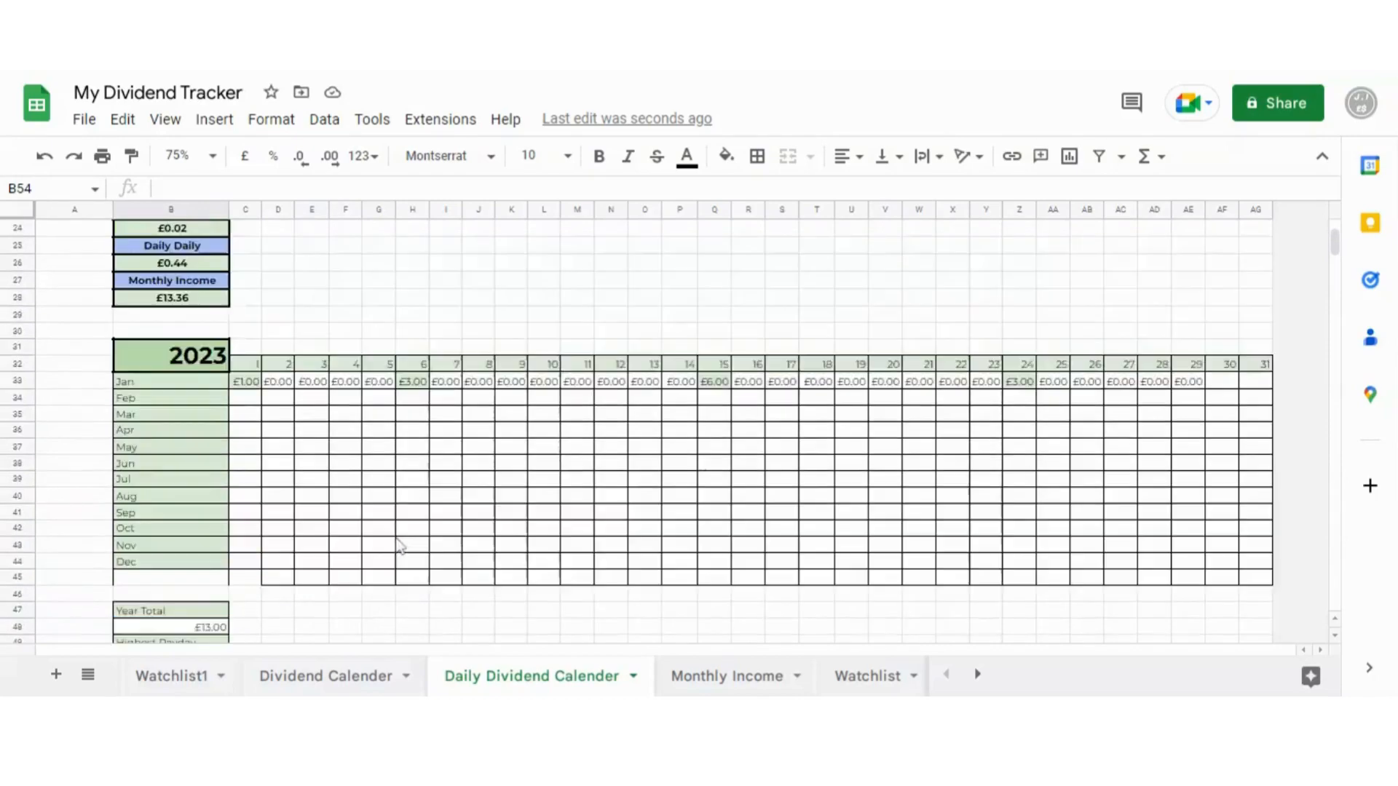
left_click(185, 384)
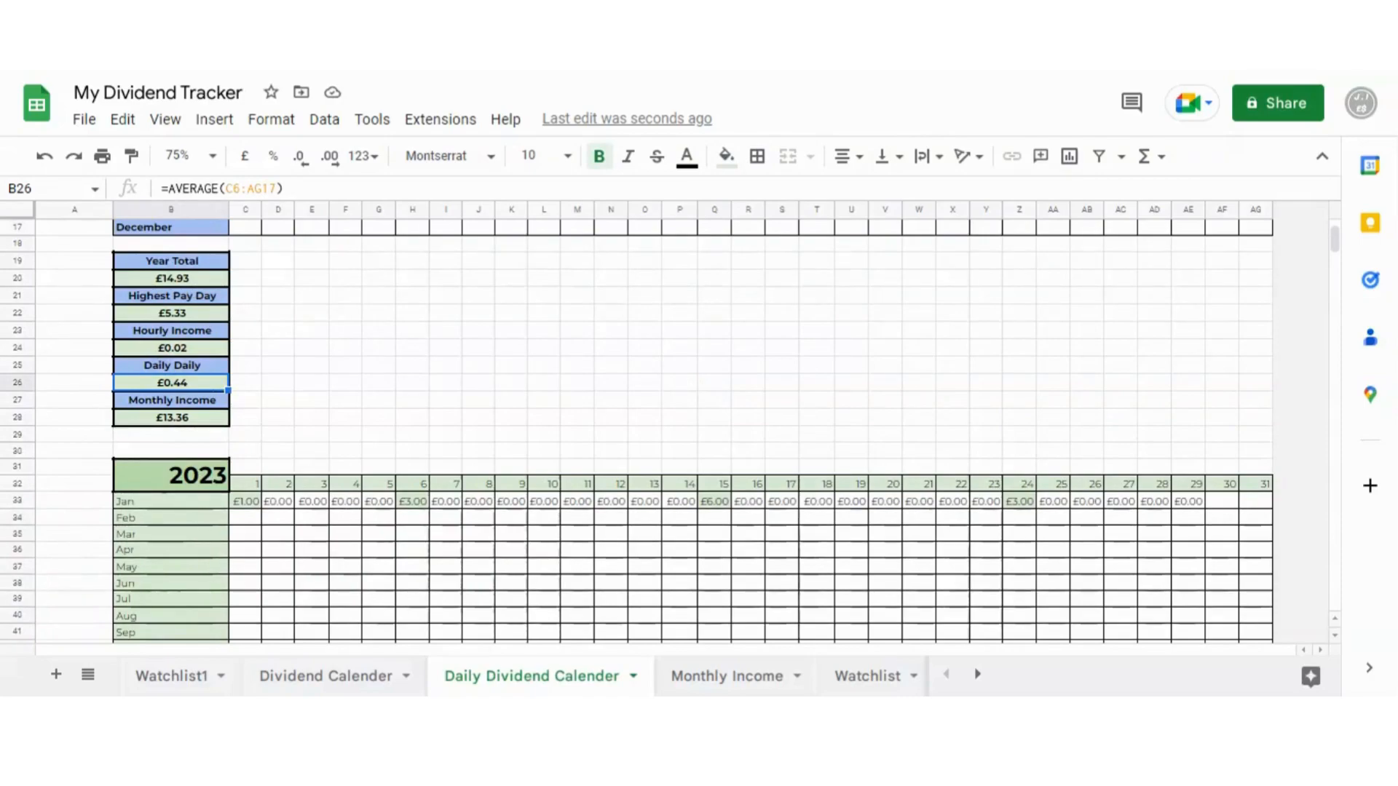
scroll(269, 379, "down", 7)
left_click(154, 490)
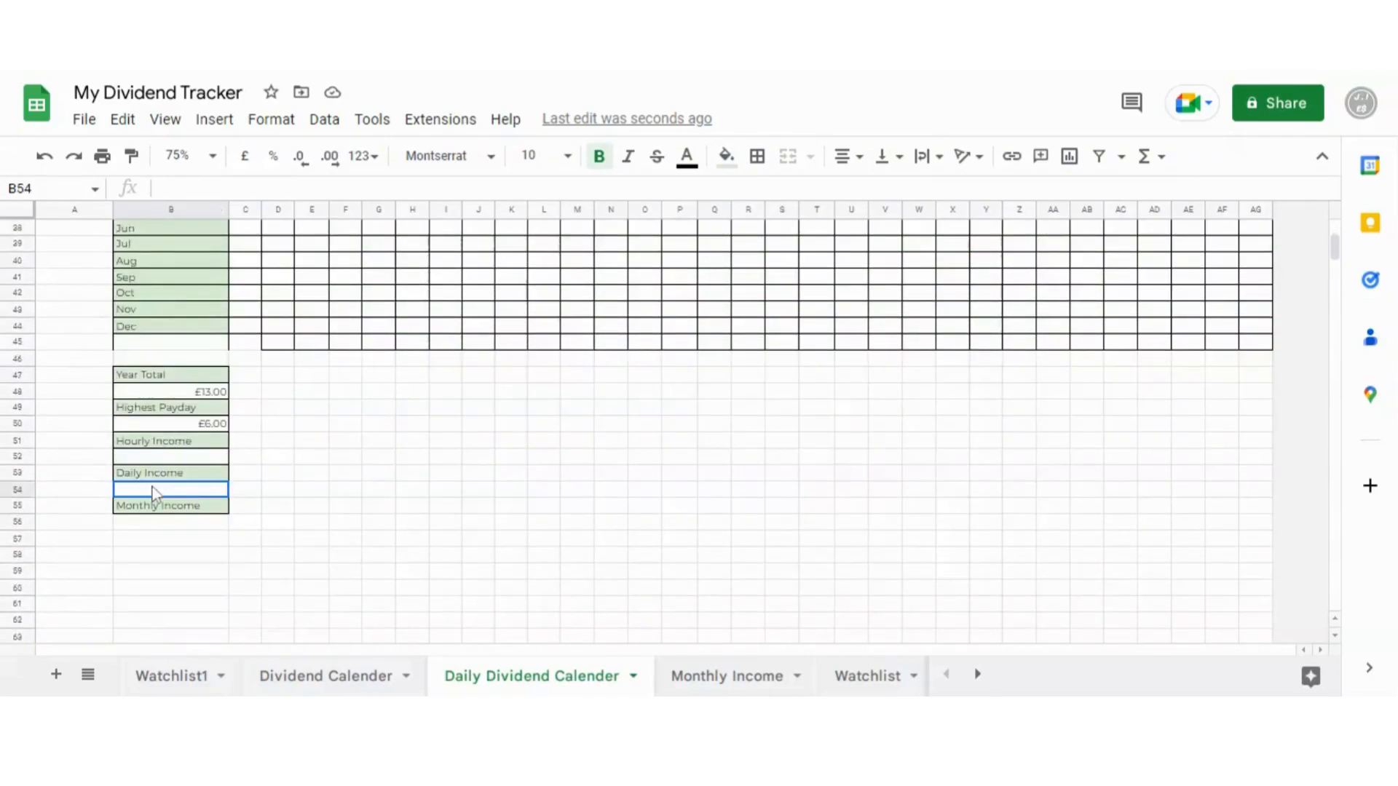
type("=")
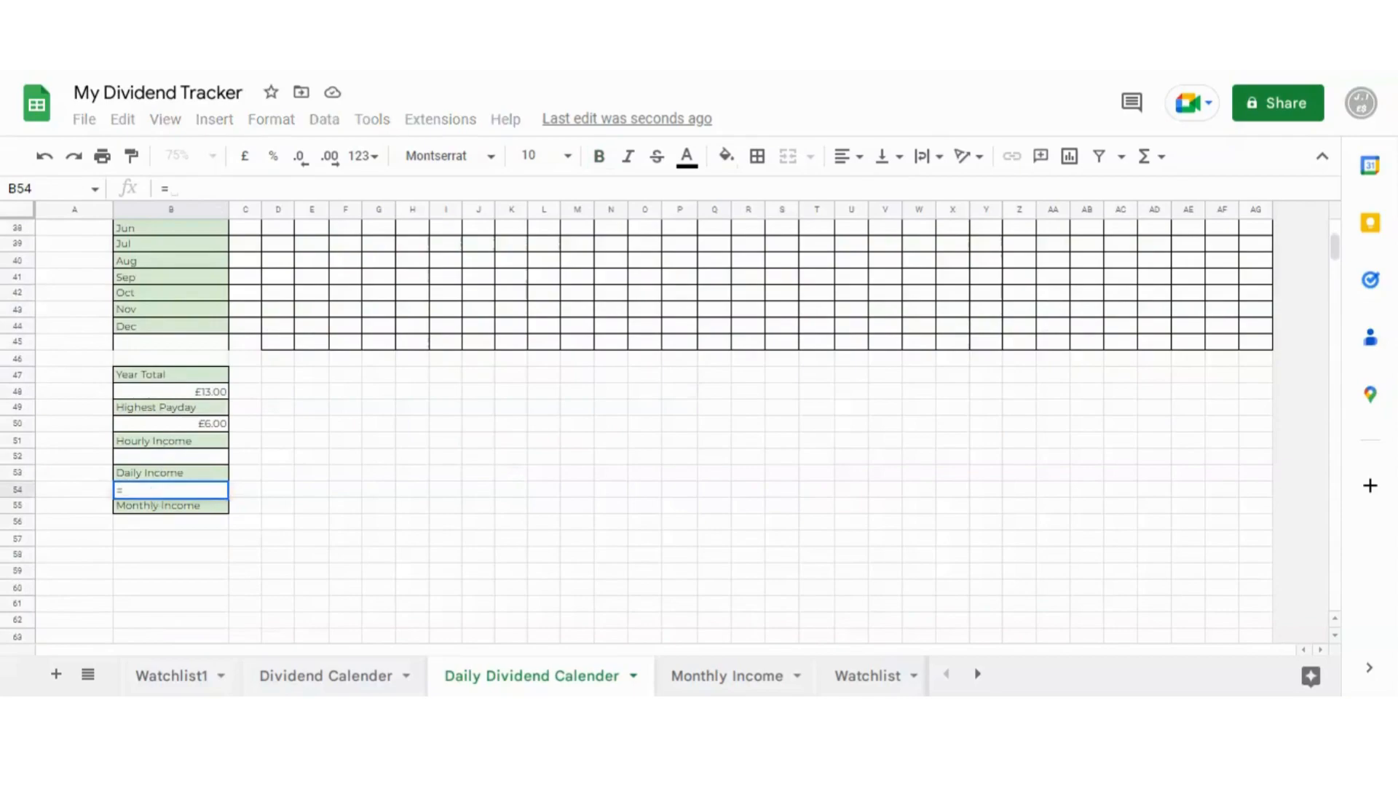
type("average")
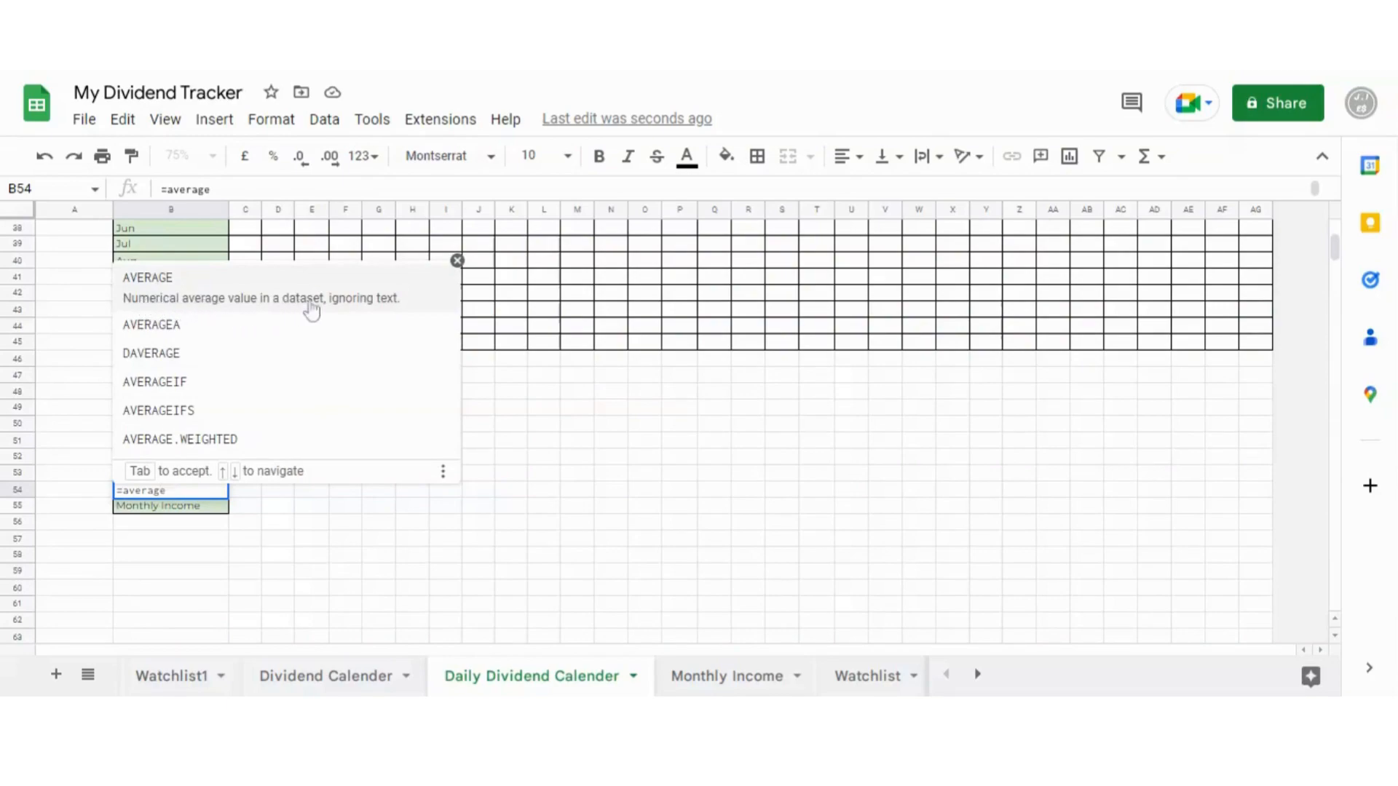
left_click(168, 292)
scroll(365, 459, "up", 5)
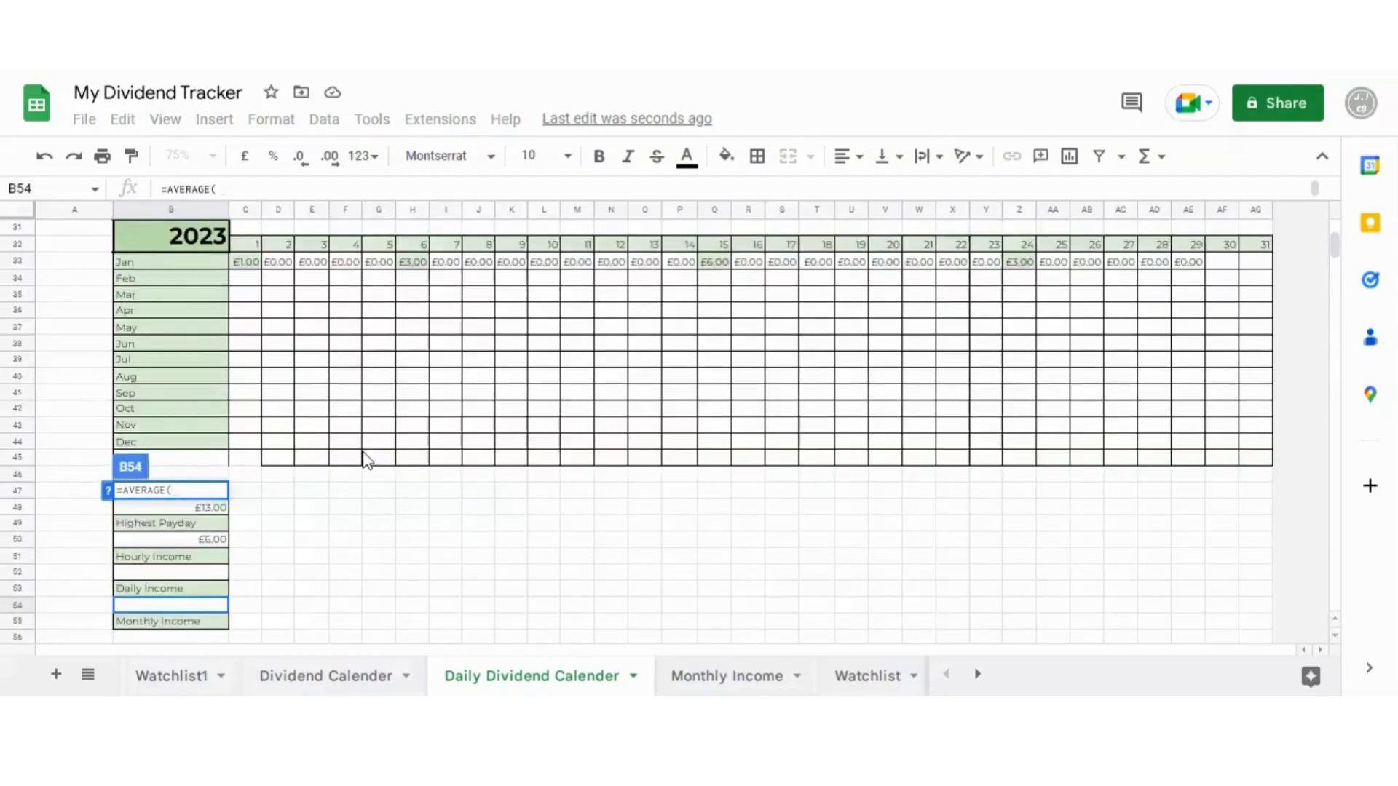
left_click_drag(246, 313, 1256, 502)
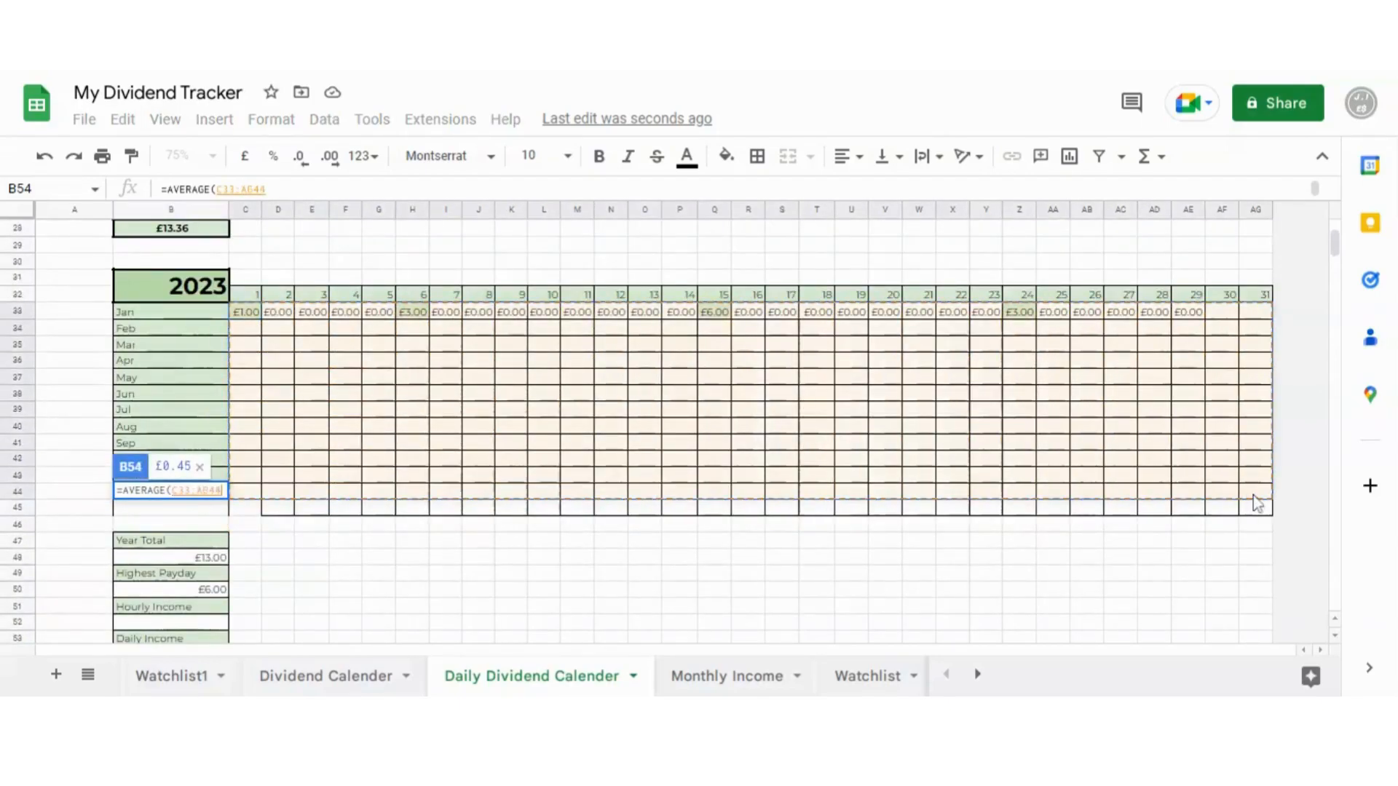
key("Return")
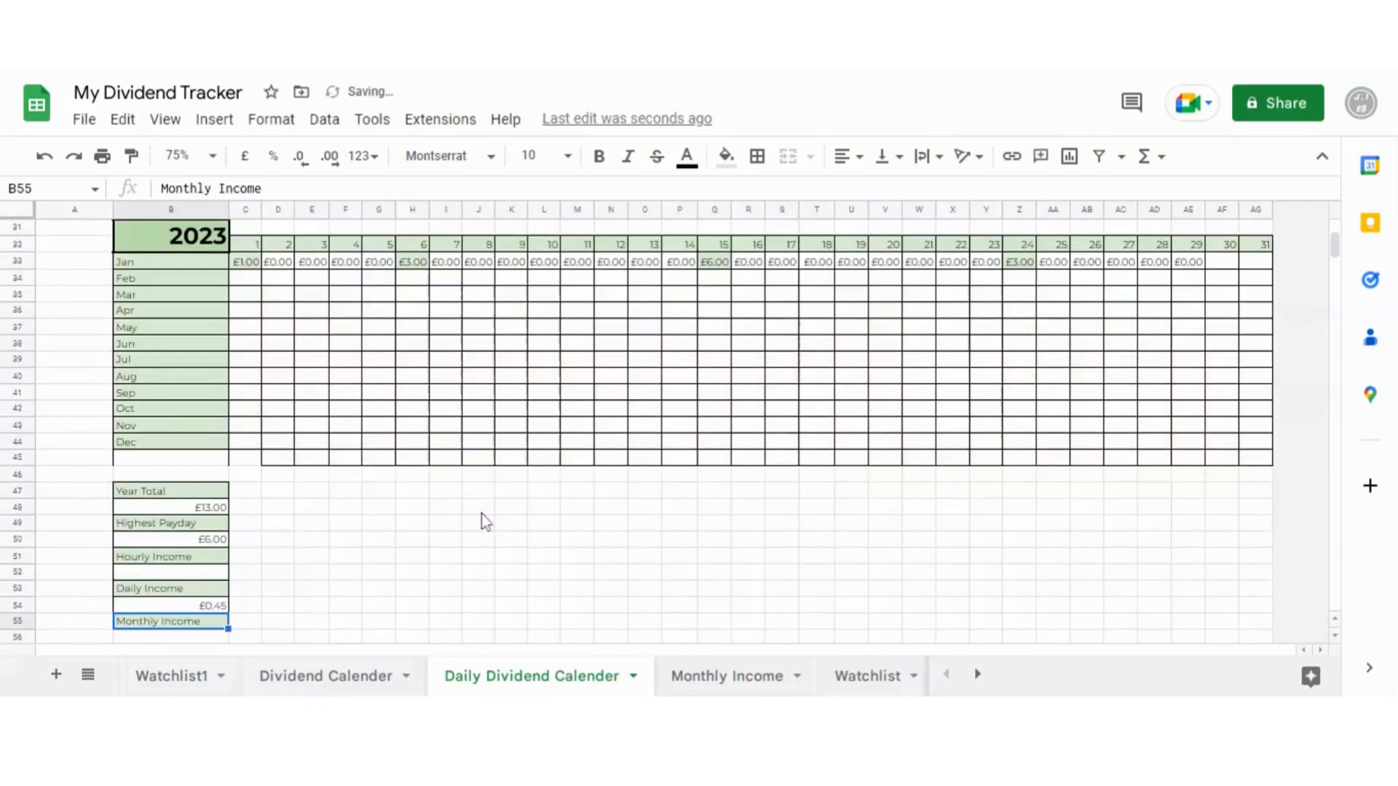
left_click(372, 576)
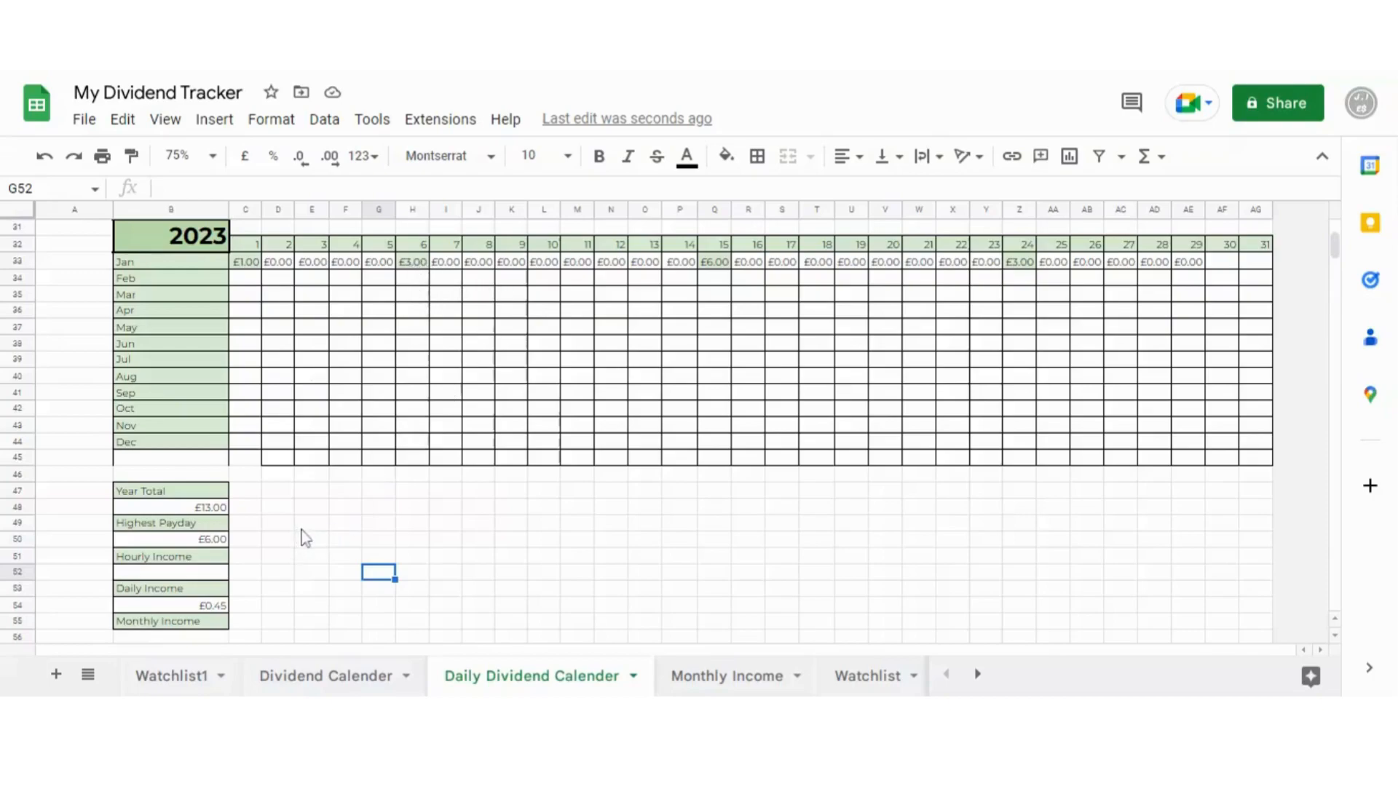
scroll(301, 531, "down", 1)
scroll(306, 533, "up", 1)
scroll(234, 614, "down", 1)
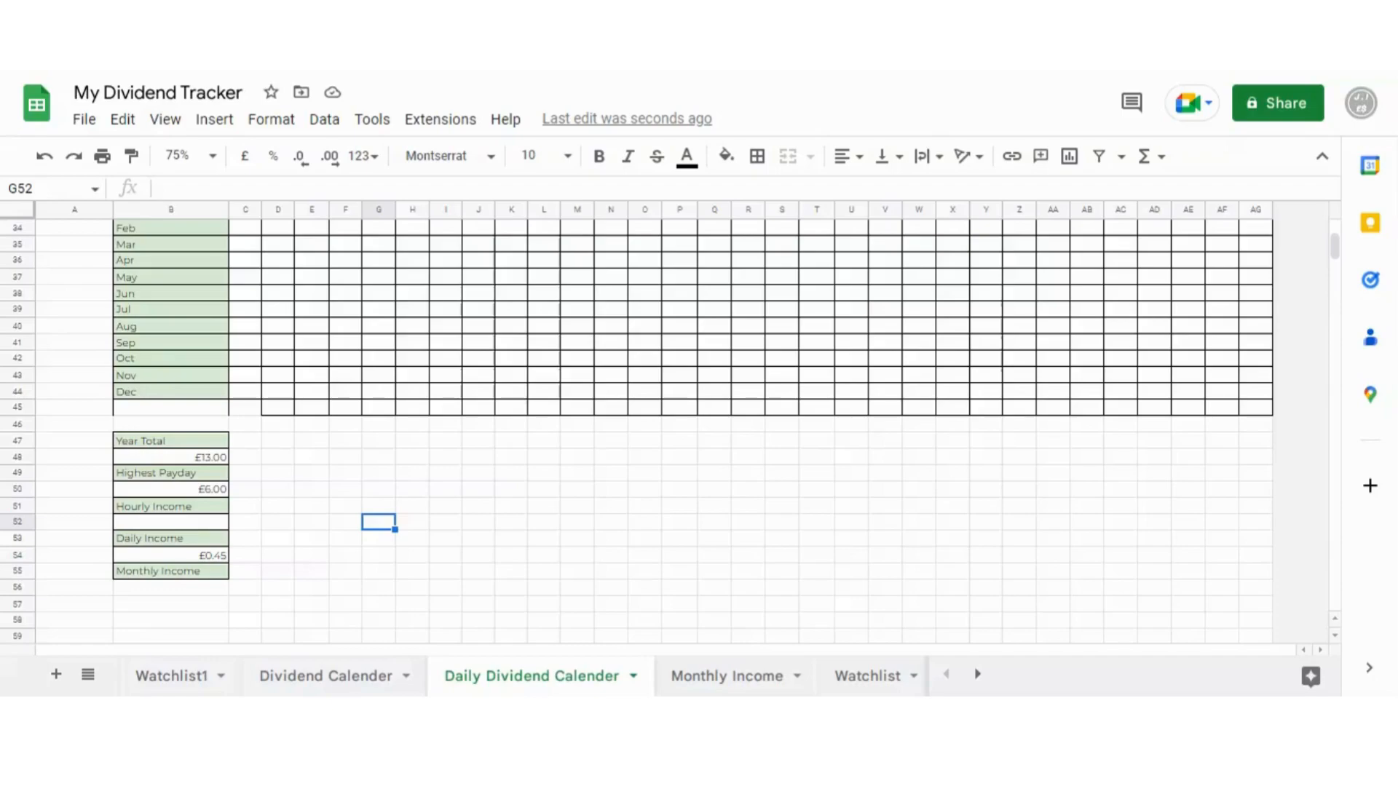
- Enter =B54/24 in cell B52 under Hourly Income, modelled on the existing calendar's hourly formula in B24
left_click(199, 522)
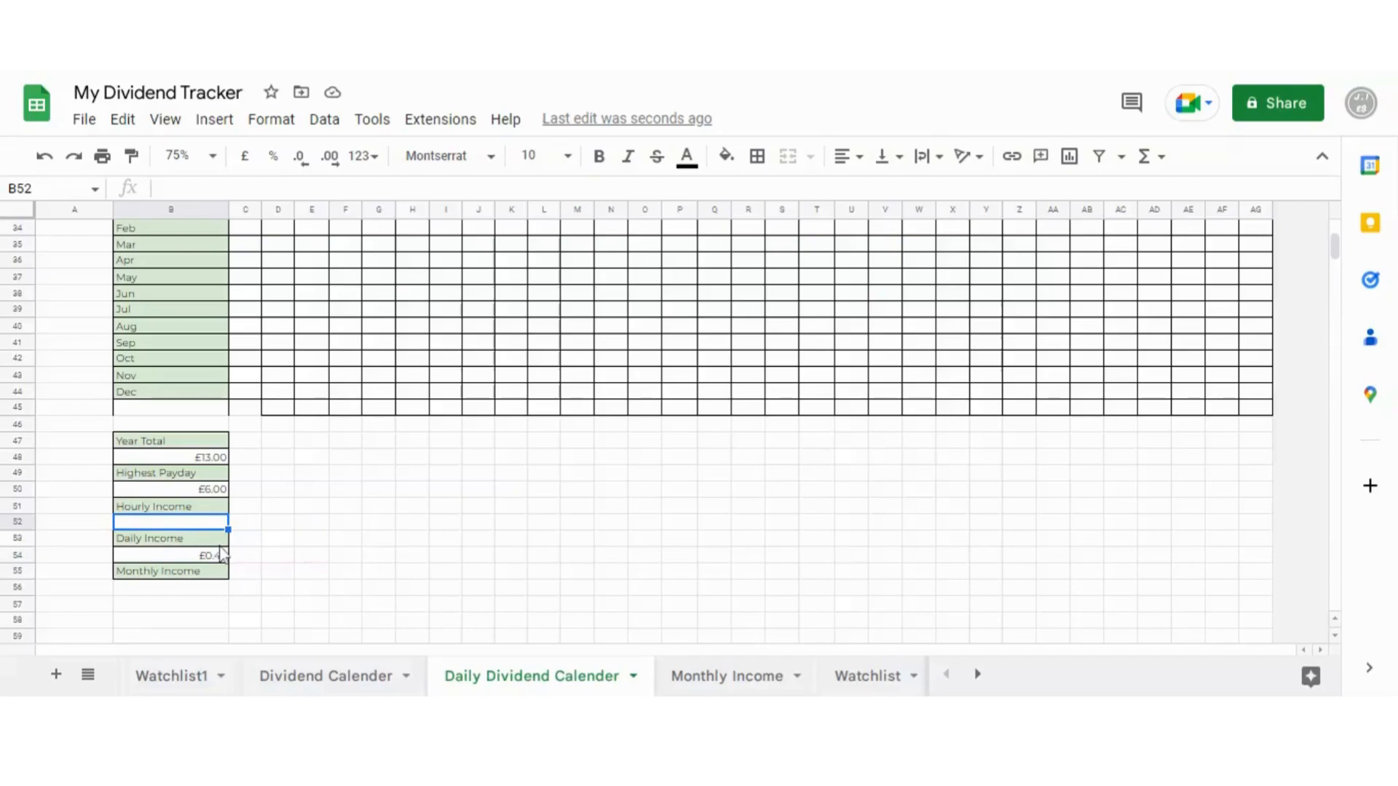
scroll(248, 546, "up", 6)
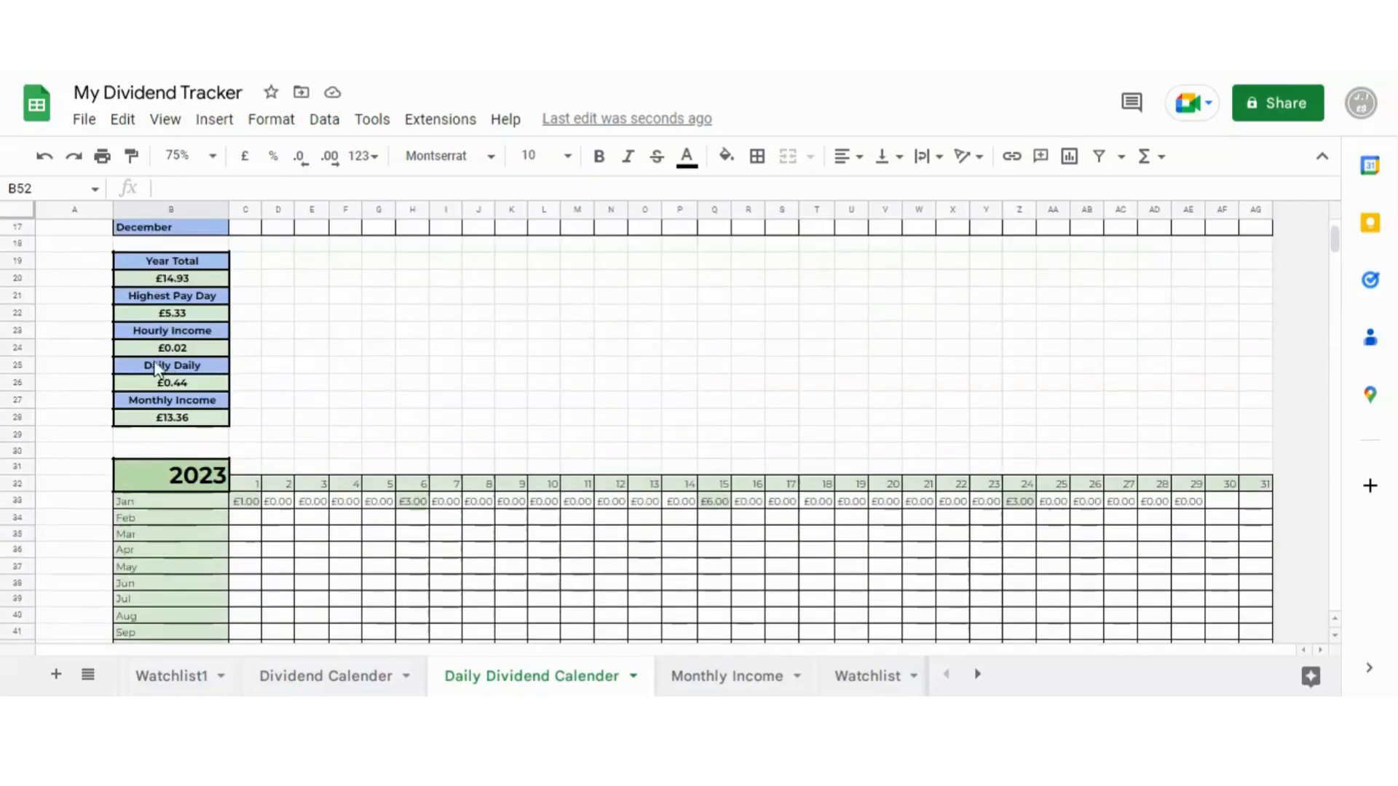
left_click(172, 349)
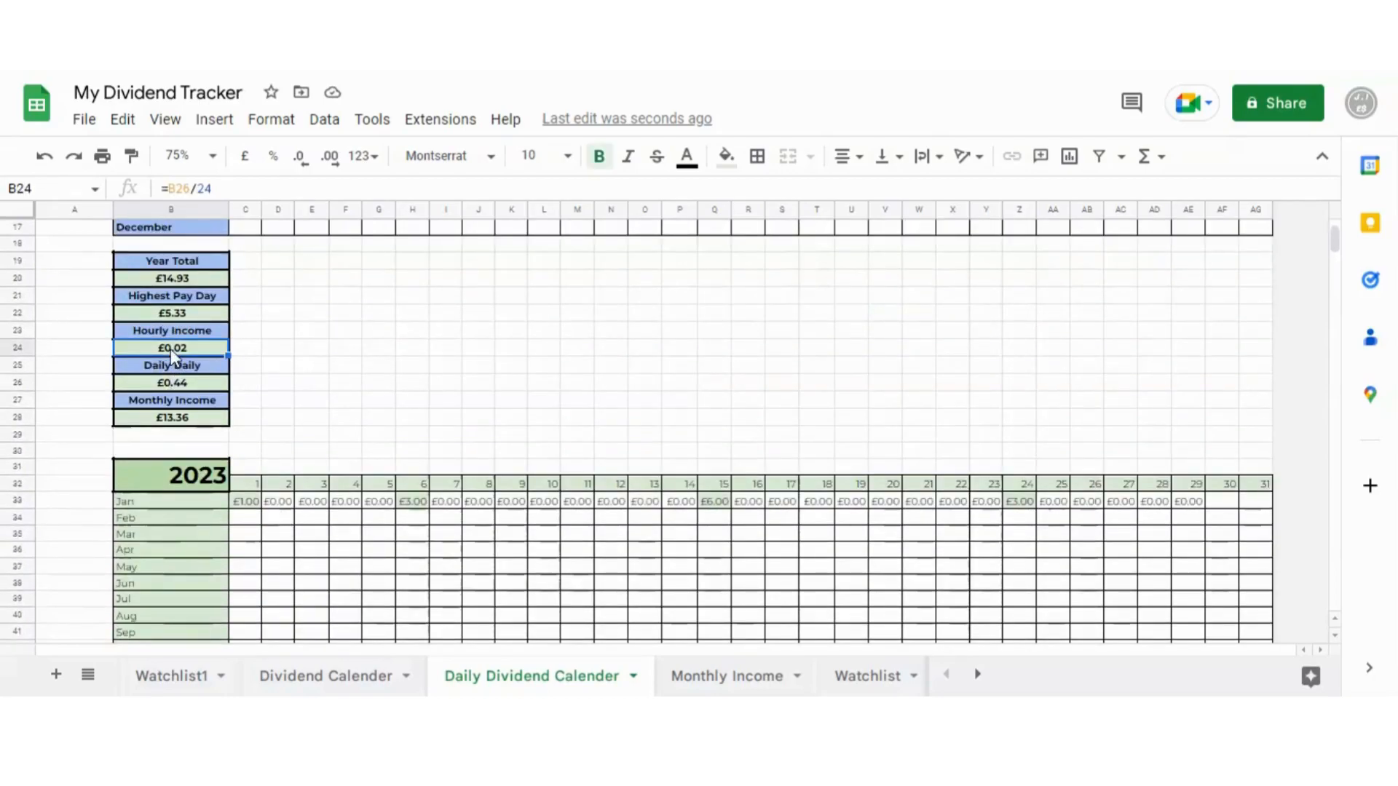
scroll(201, 357, "down", 7)
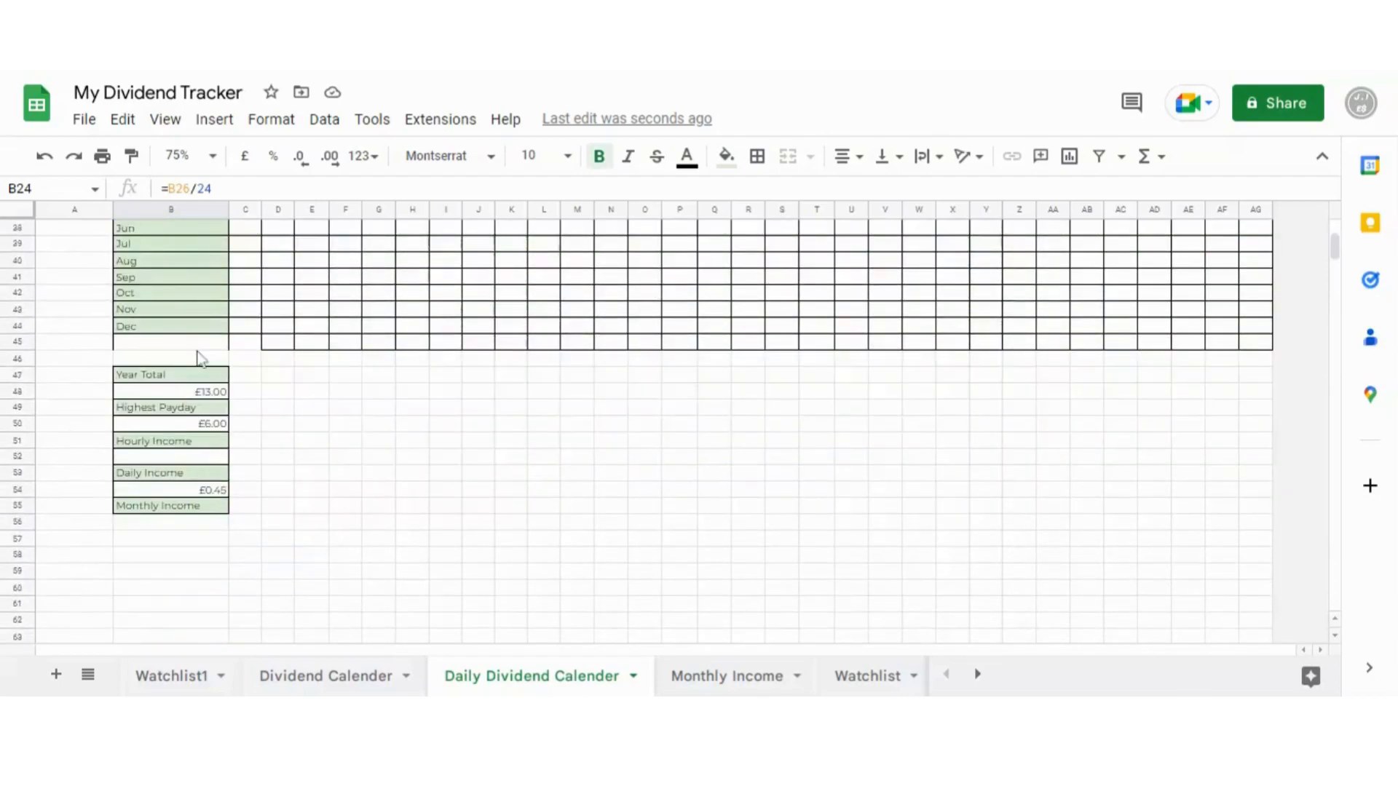
left_click(182, 458)
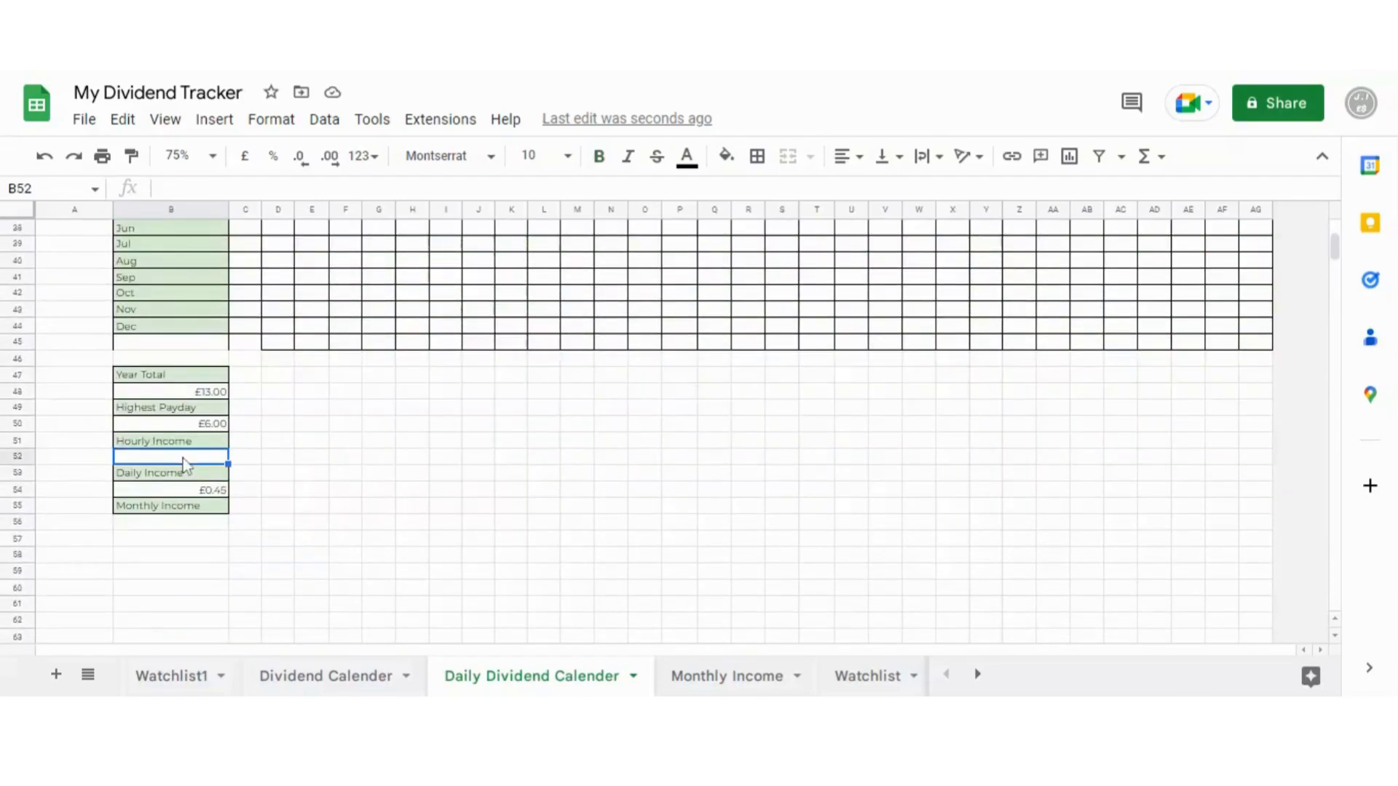
type("=")
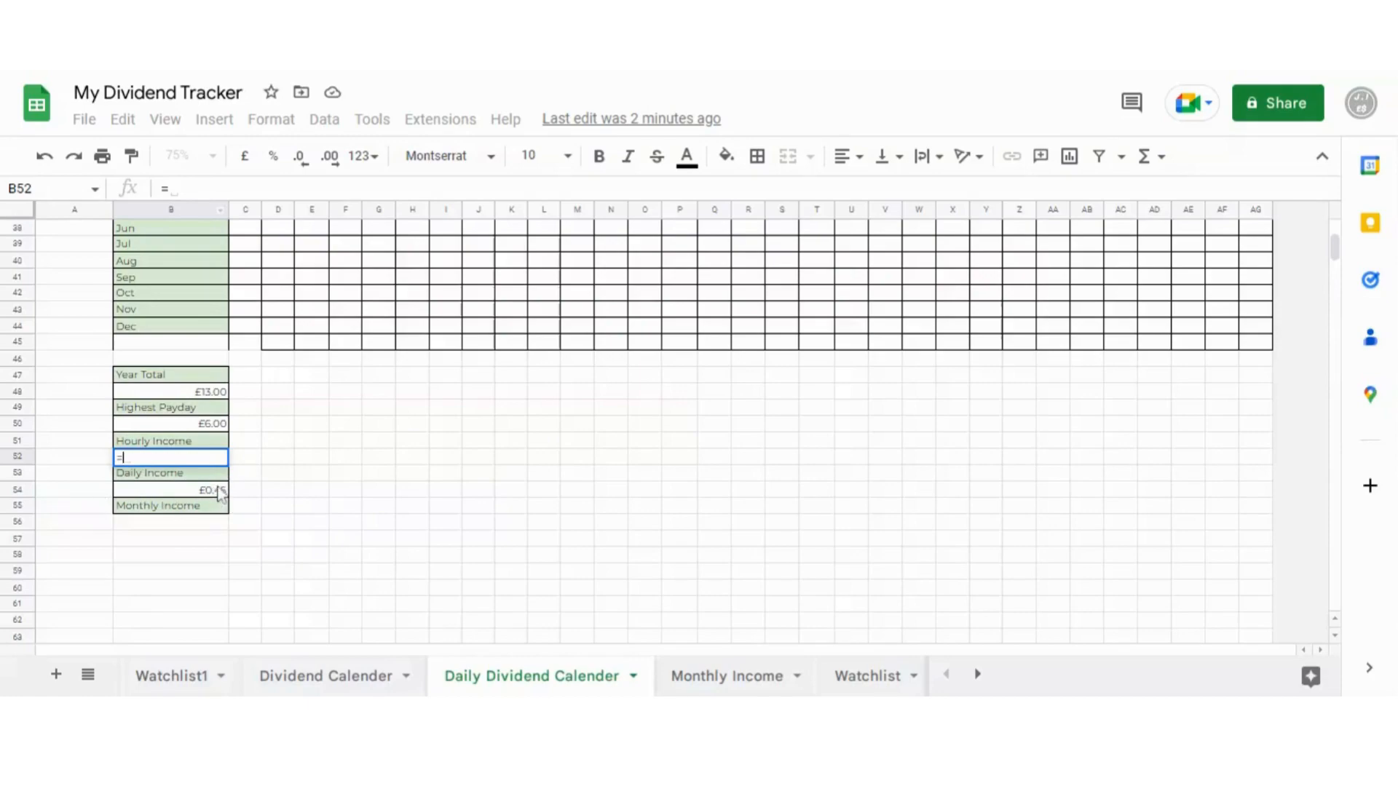
type("b54")
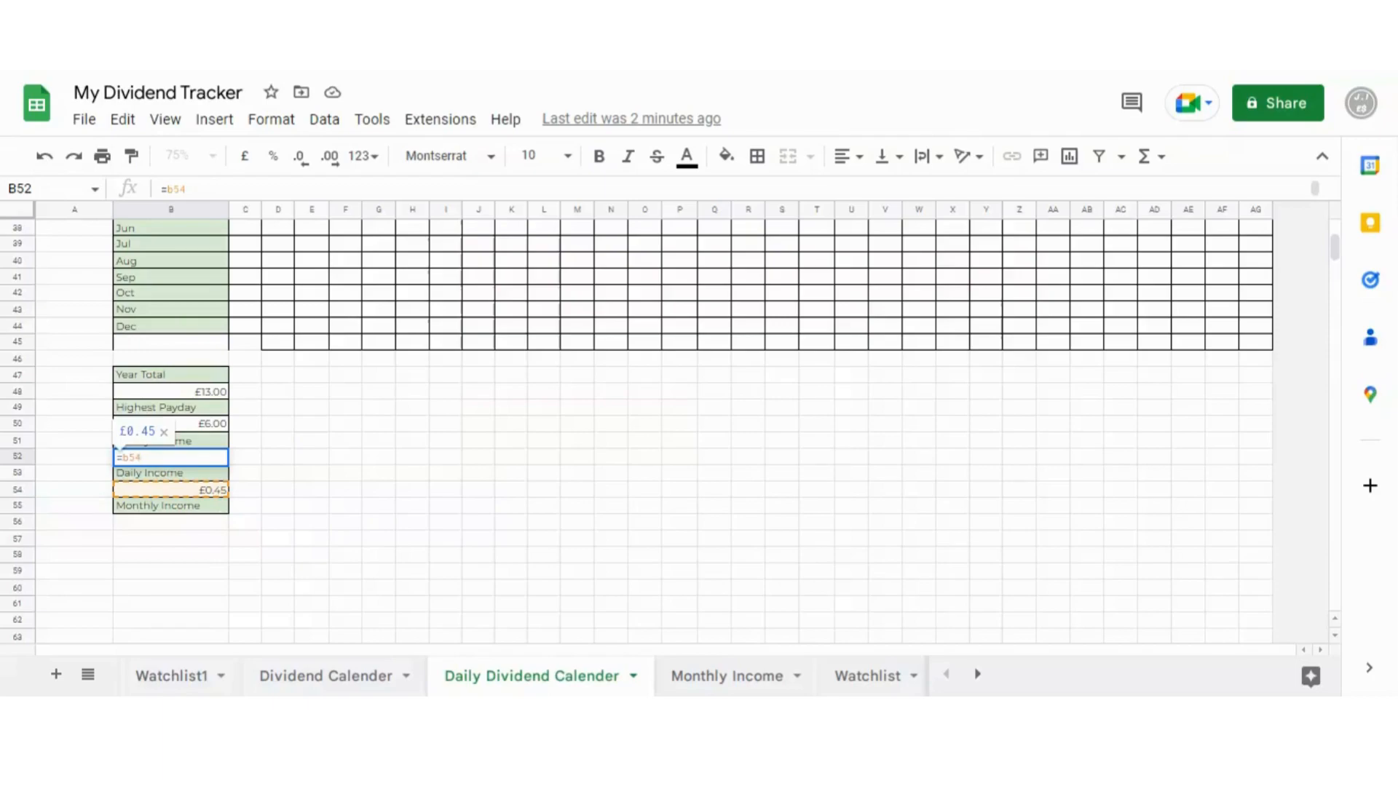
type("/")
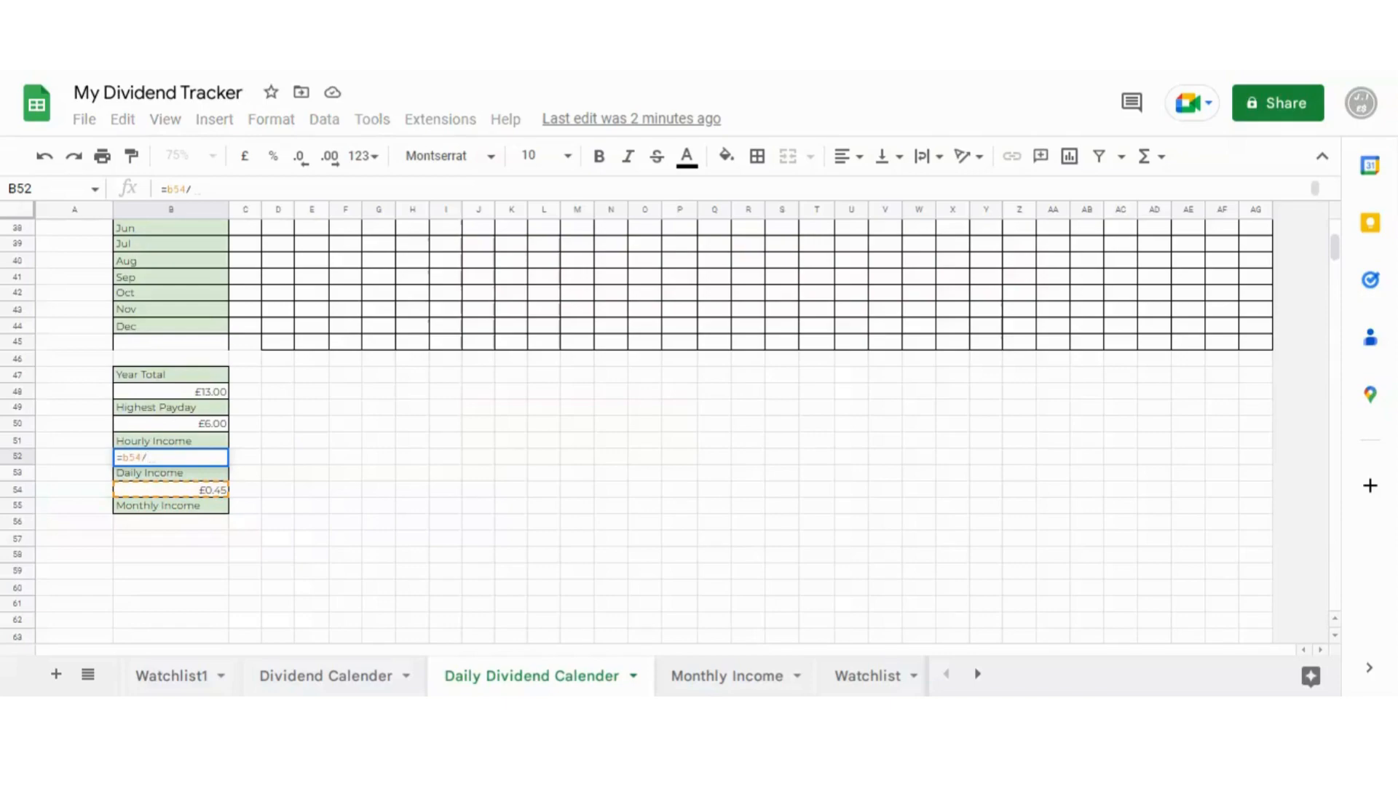
type("24")
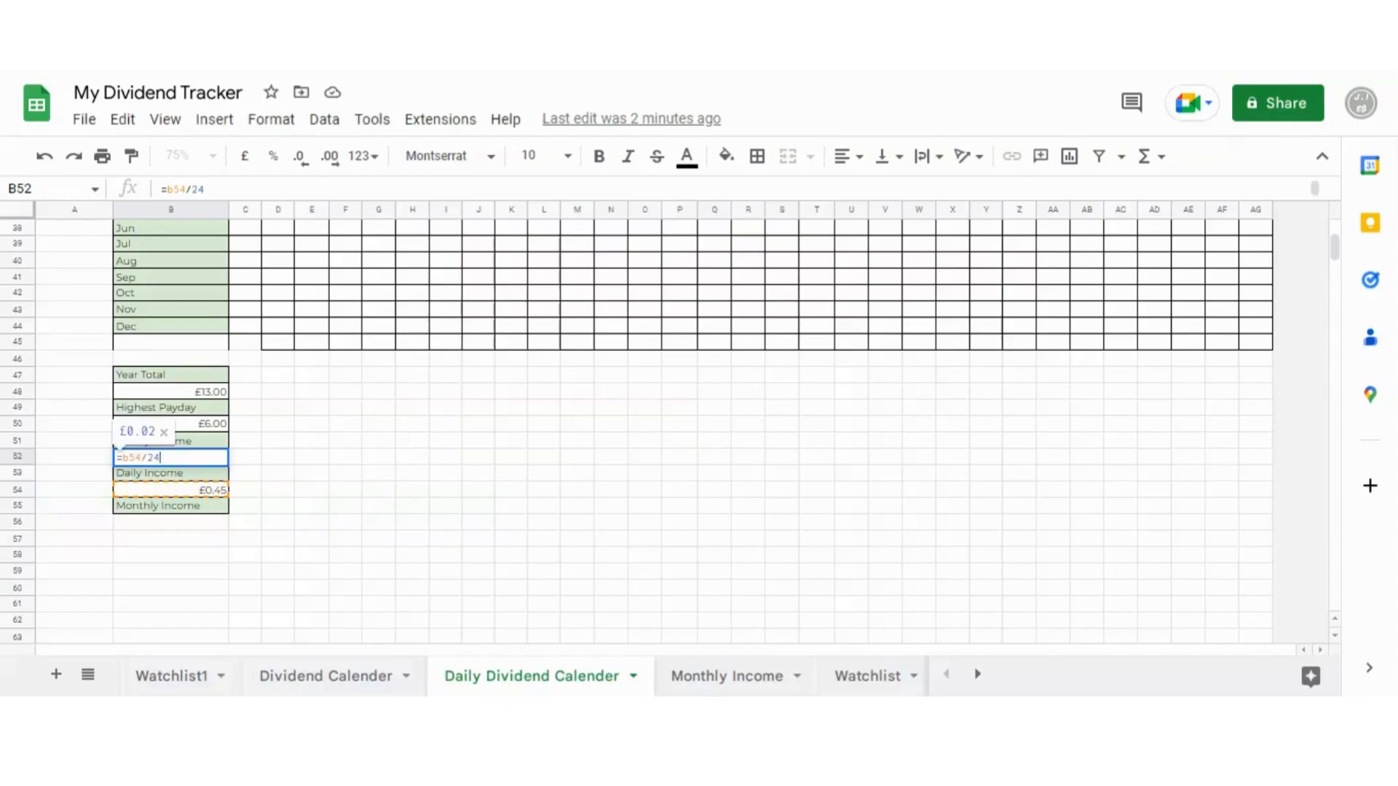
key("Return")
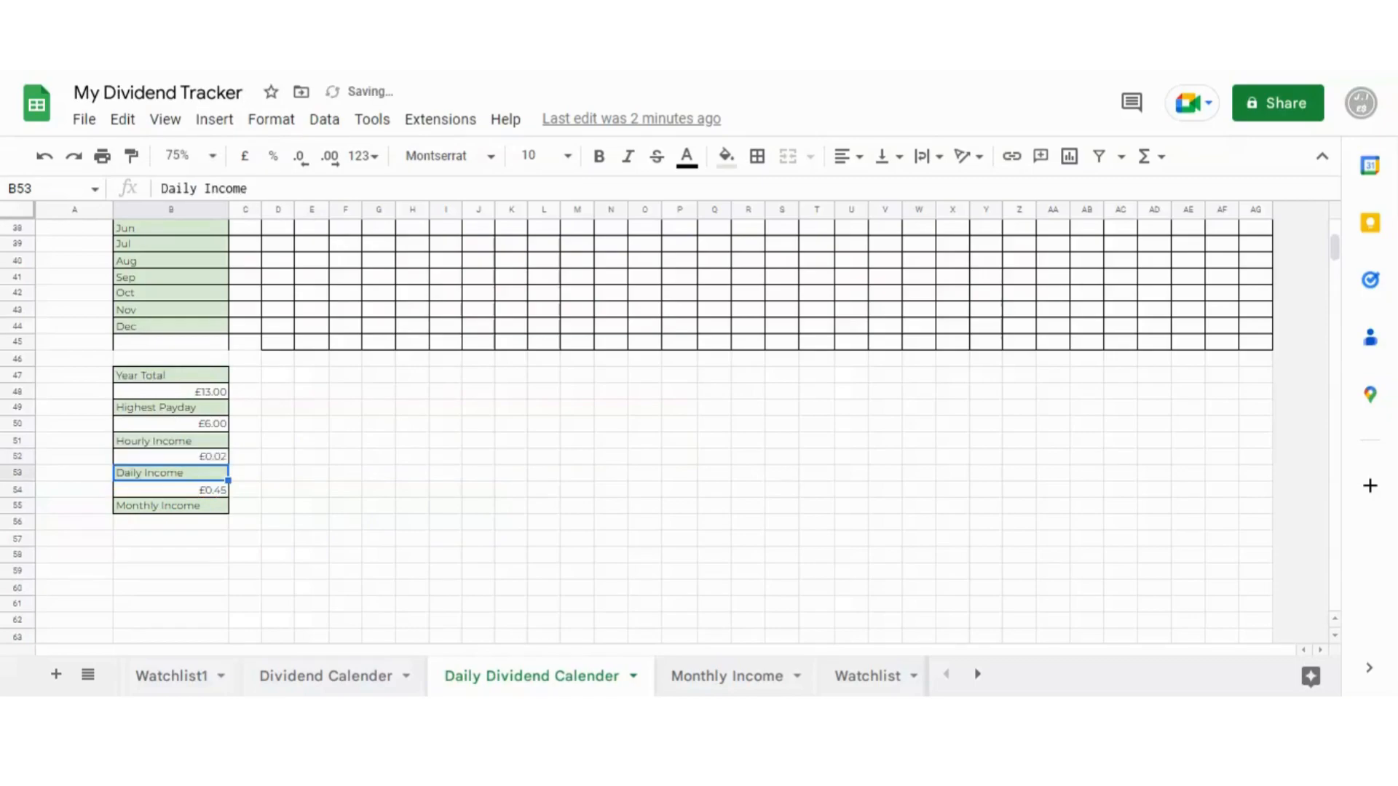
left_click(306, 495)
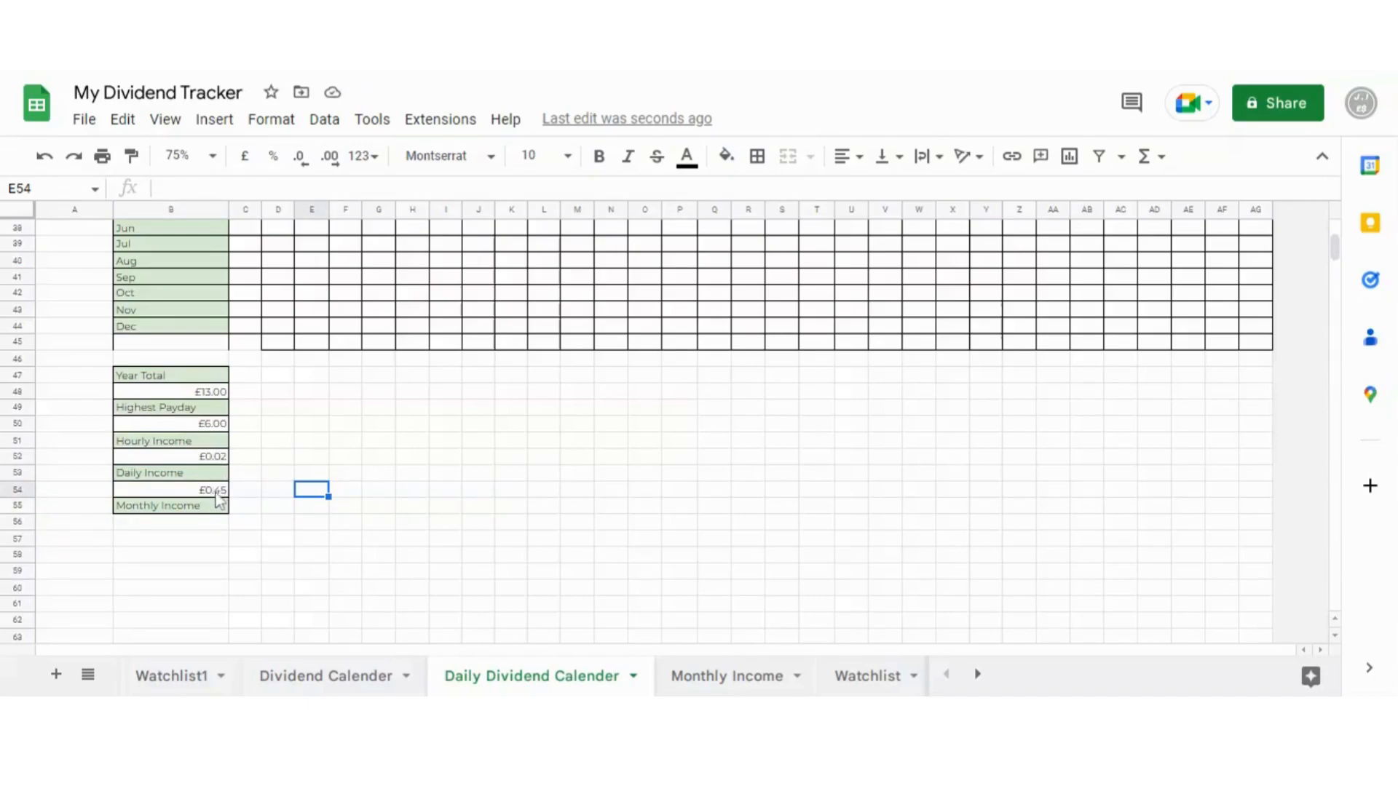
- Enter test dividends of 10 for 1 February and 100 for 2 April in the 2023 table and check the summary block
scroll(259, 486, "up", 3)
left_click(245, 332)
type("10")
left_click(306, 565)
scroll(307, 573, "down", 2)
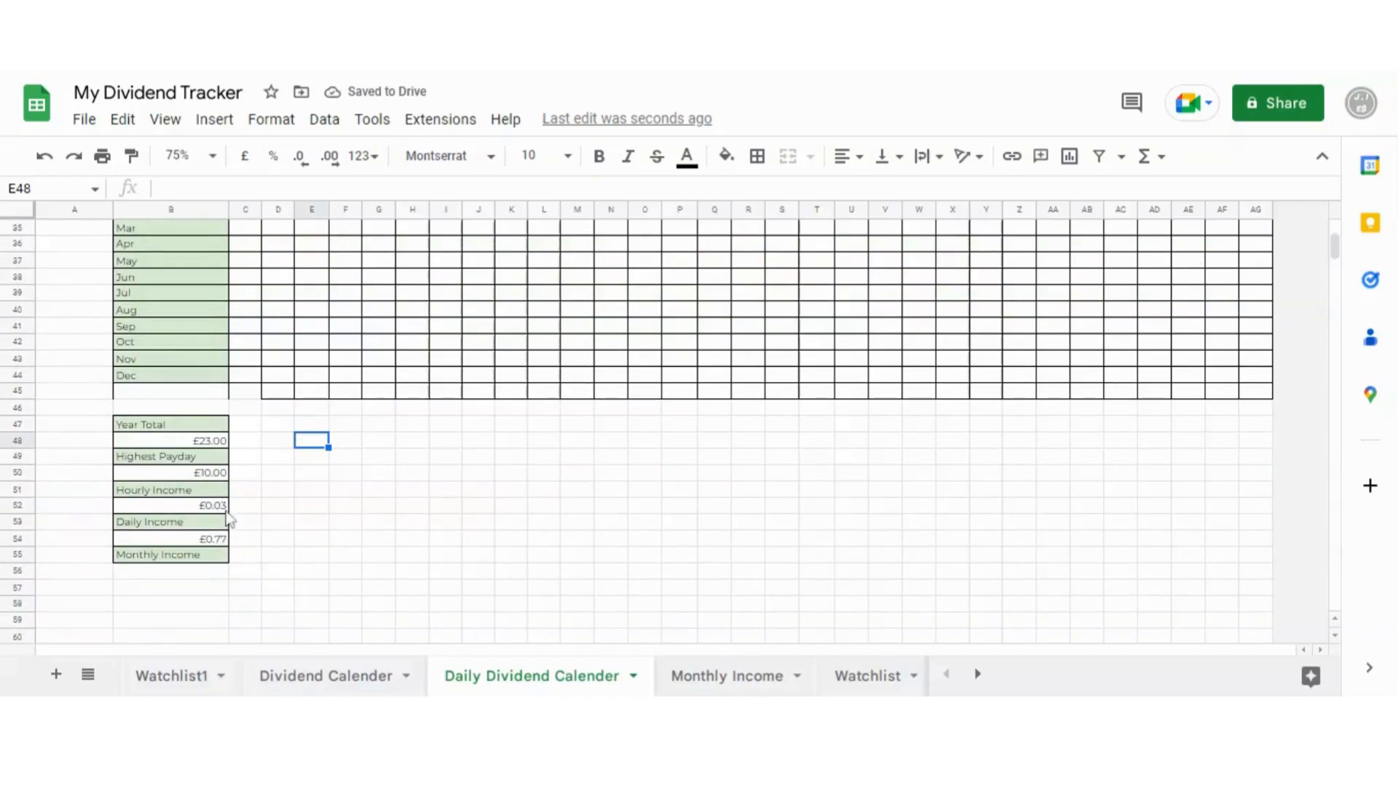
scroll(277, 526, "up", 2)
left_click(282, 364)
type("100")
left_click(344, 543)
scroll(344, 544, "down", 3)
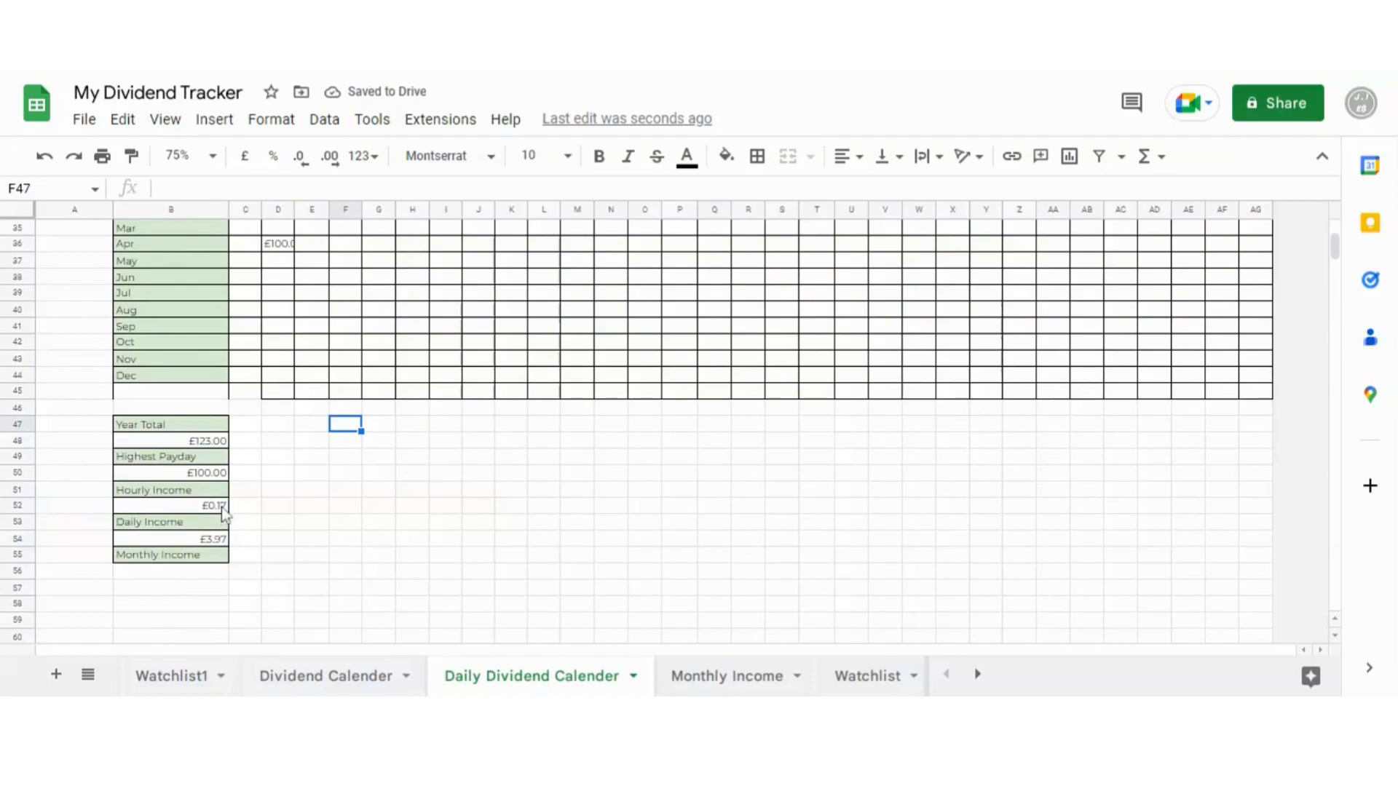
- Delete the test dividends for 1 February and 2 April from the 2023 table
scroll(259, 517, "up", 5)
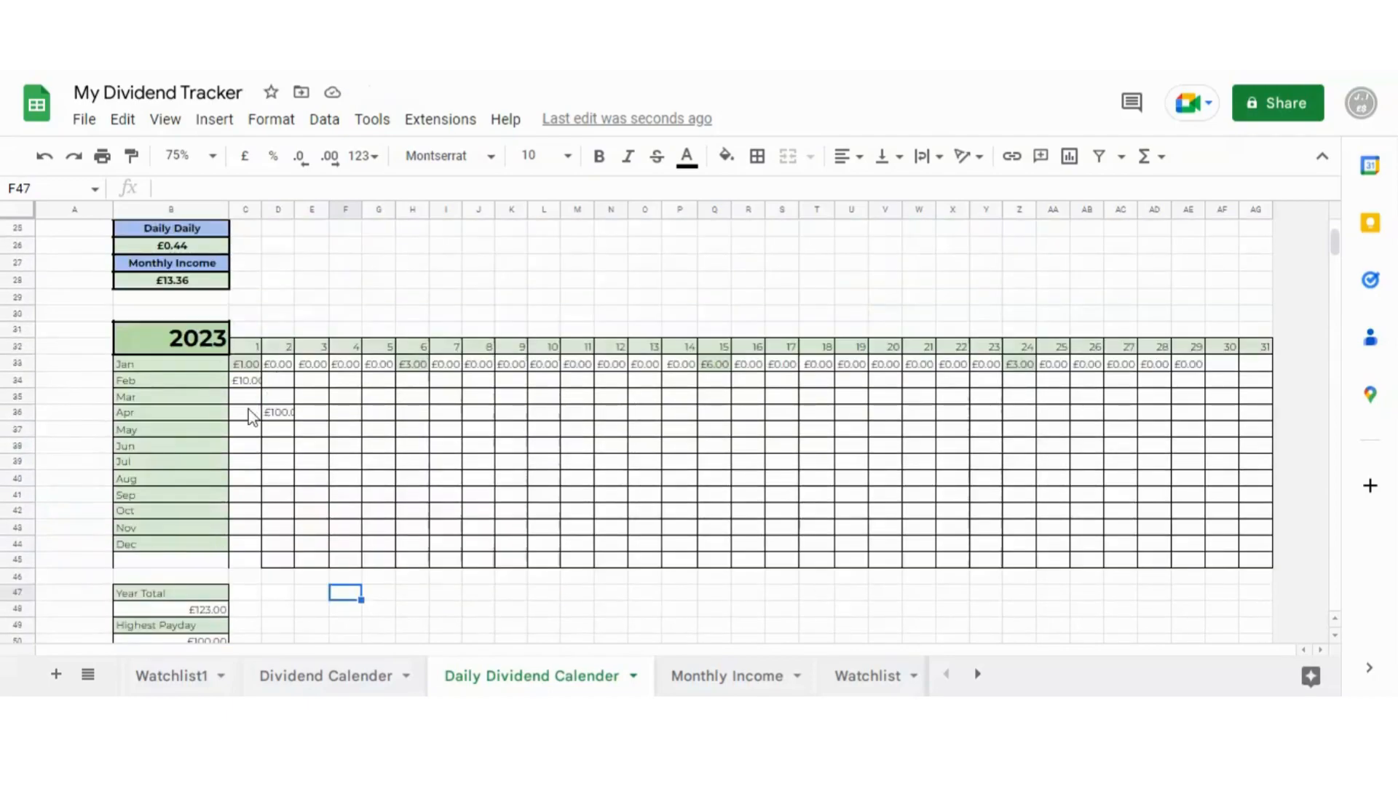
left_click(246, 384)
key("Delete")
left_click(276, 413)
key("Delete")
left_click(451, 596)
scroll(430, 572, "down", 5)
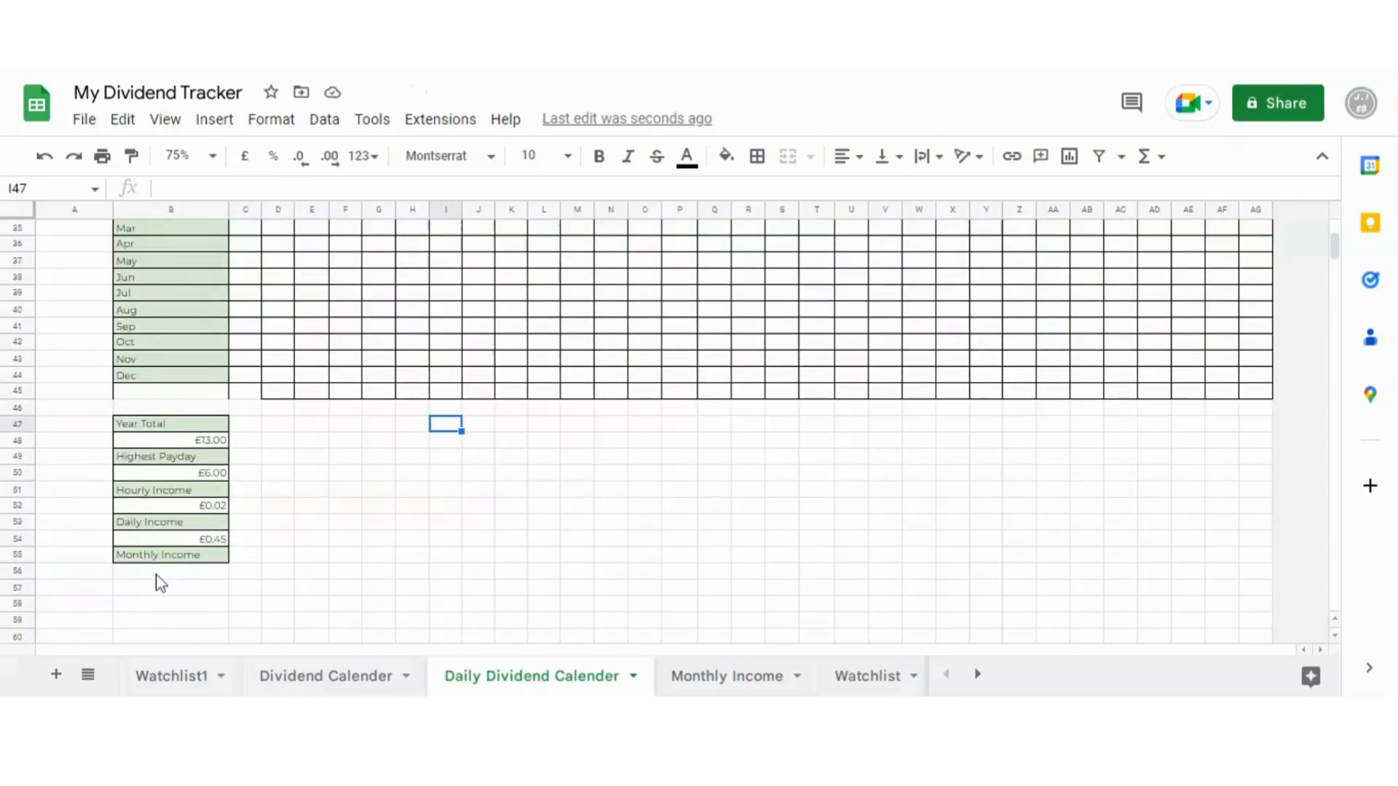
- Add borders to cell B56 beneath the Monthly Income label
left_click(162, 574)
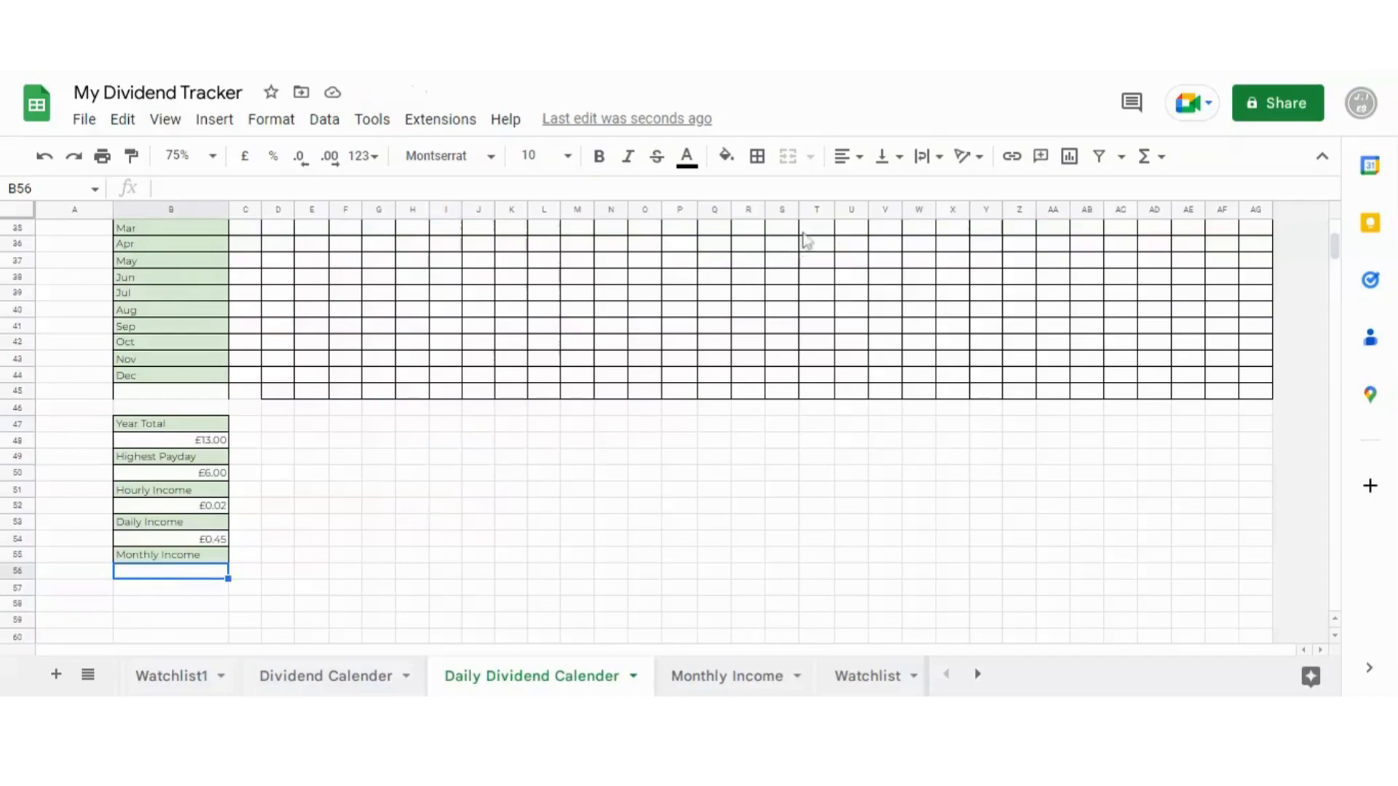
left_click(758, 158)
left_click(765, 195)
left_click(347, 504)
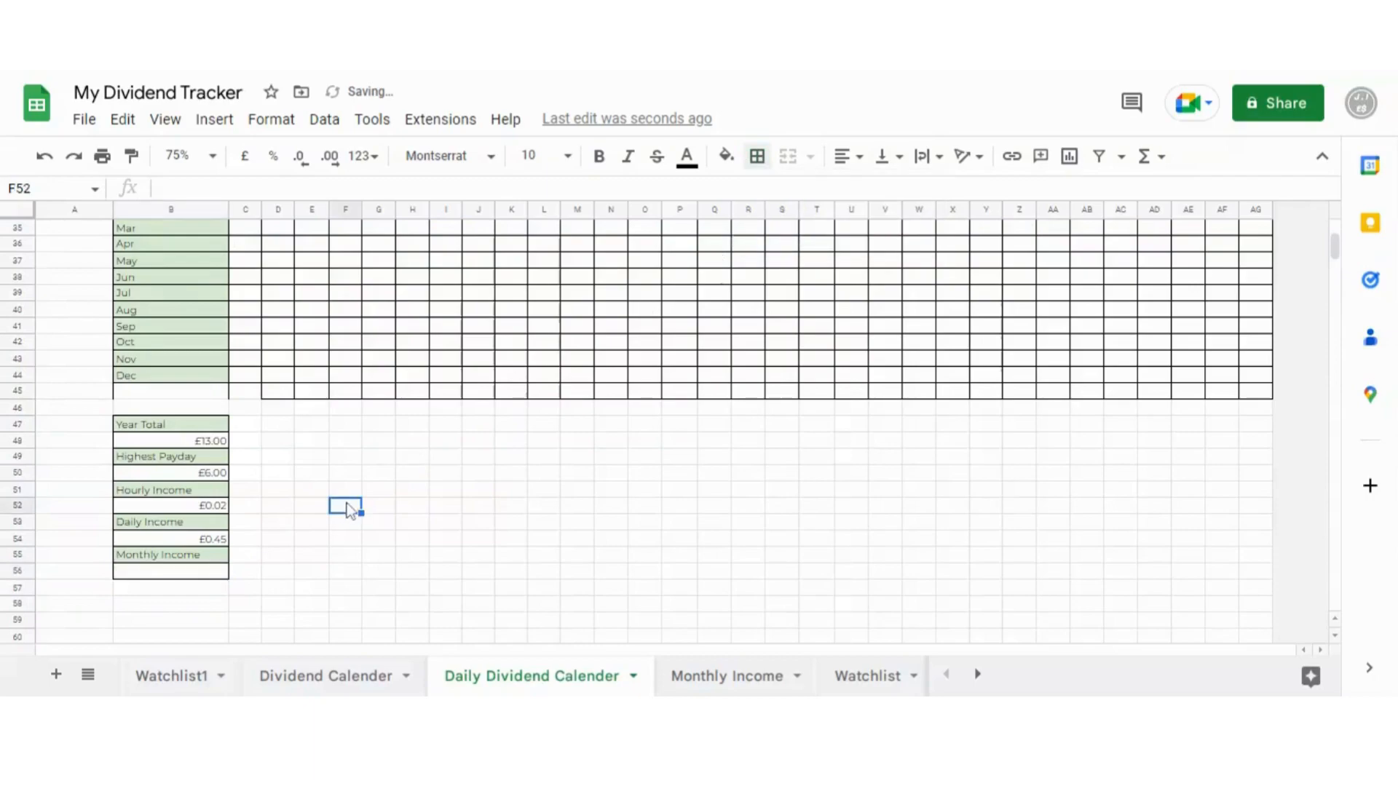
- Enter =B54*30.416666 in cell B56 under Monthly Income and check the formula
left_click(181, 574)
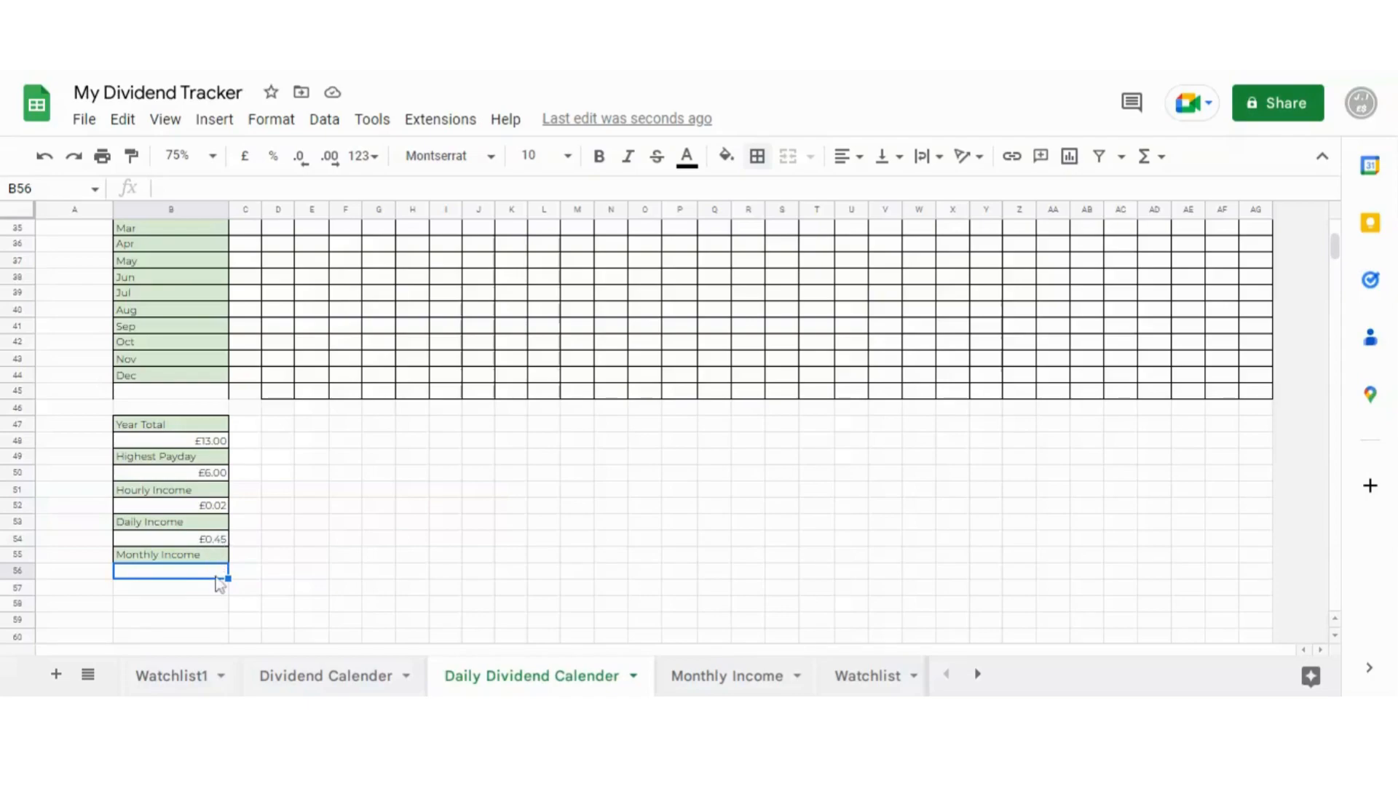
type("=")
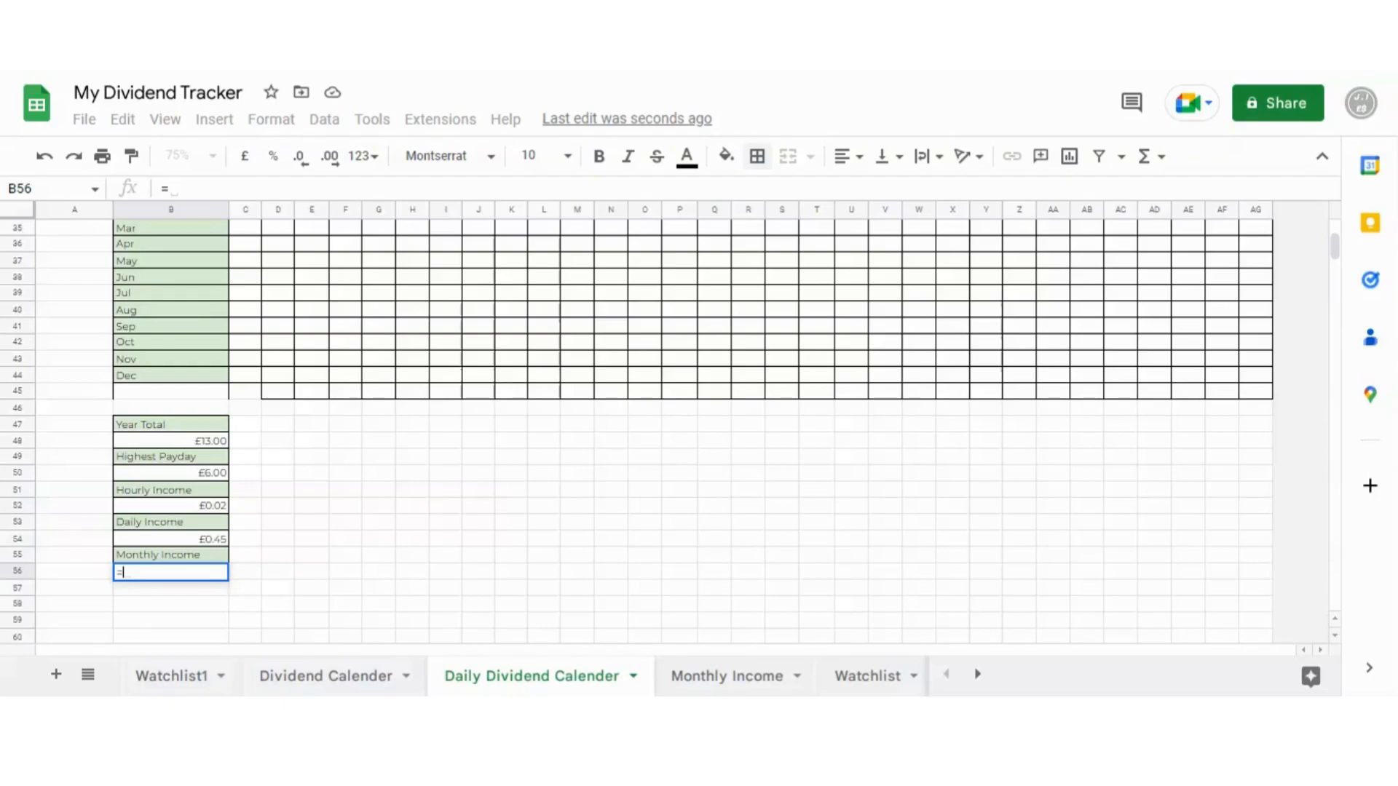
type("b54")
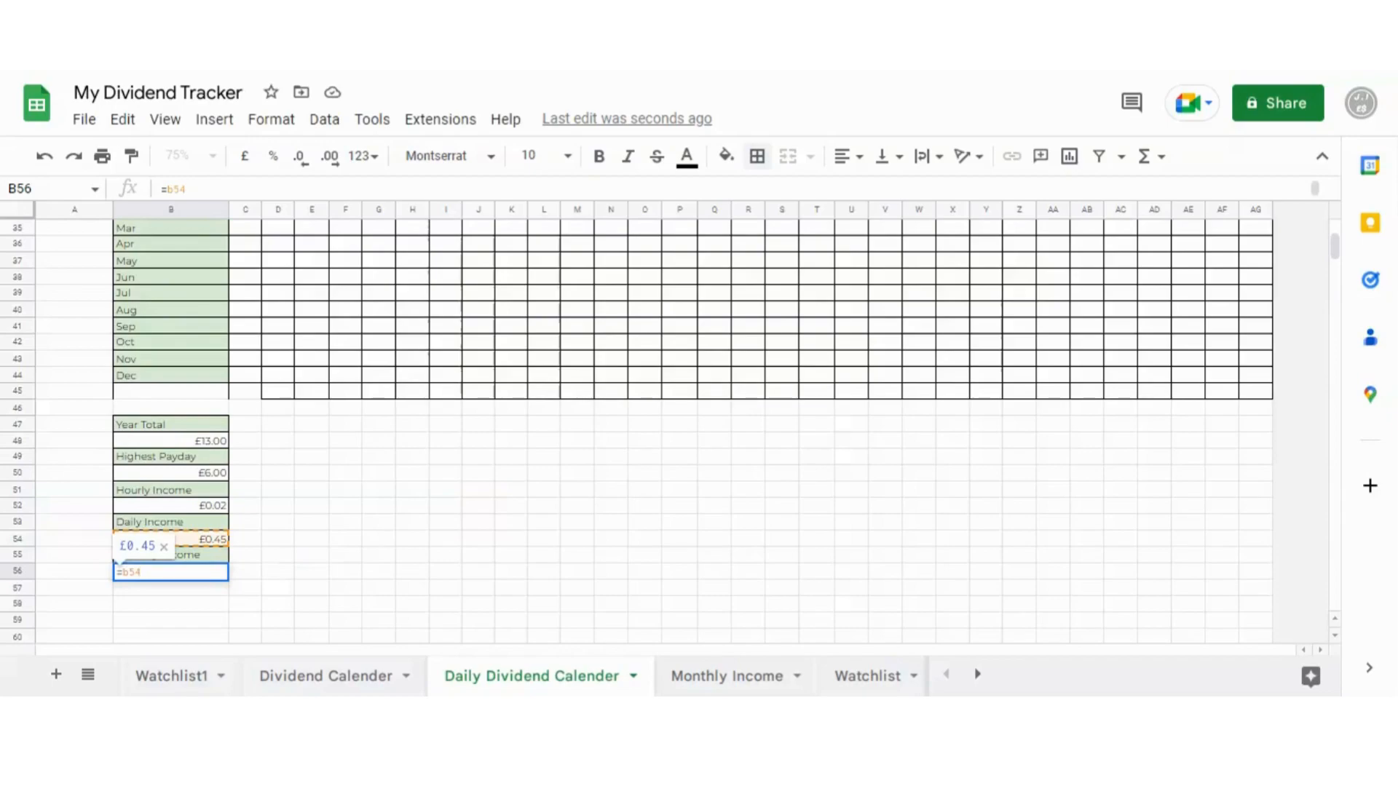
type("*")
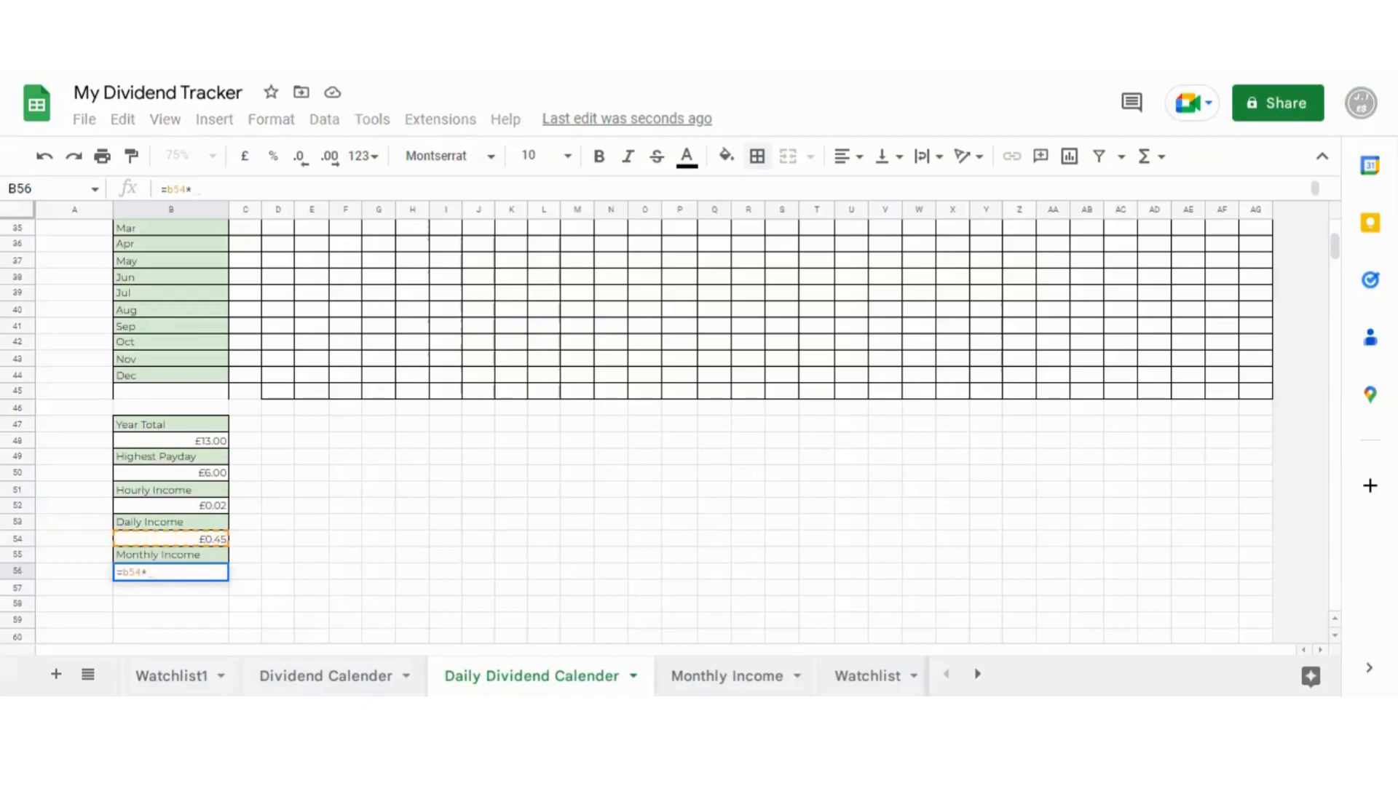
type("30")
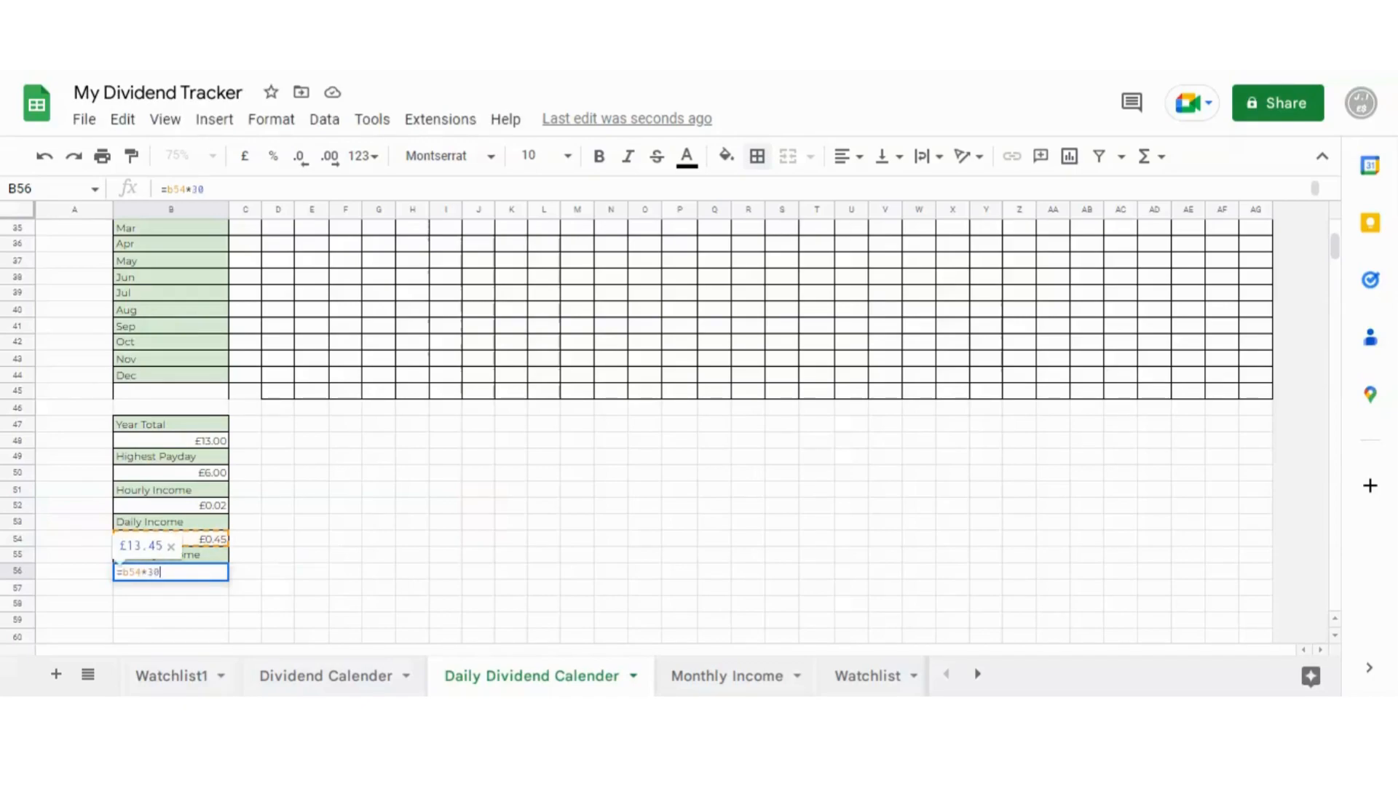
type(".416666")
key("Return")
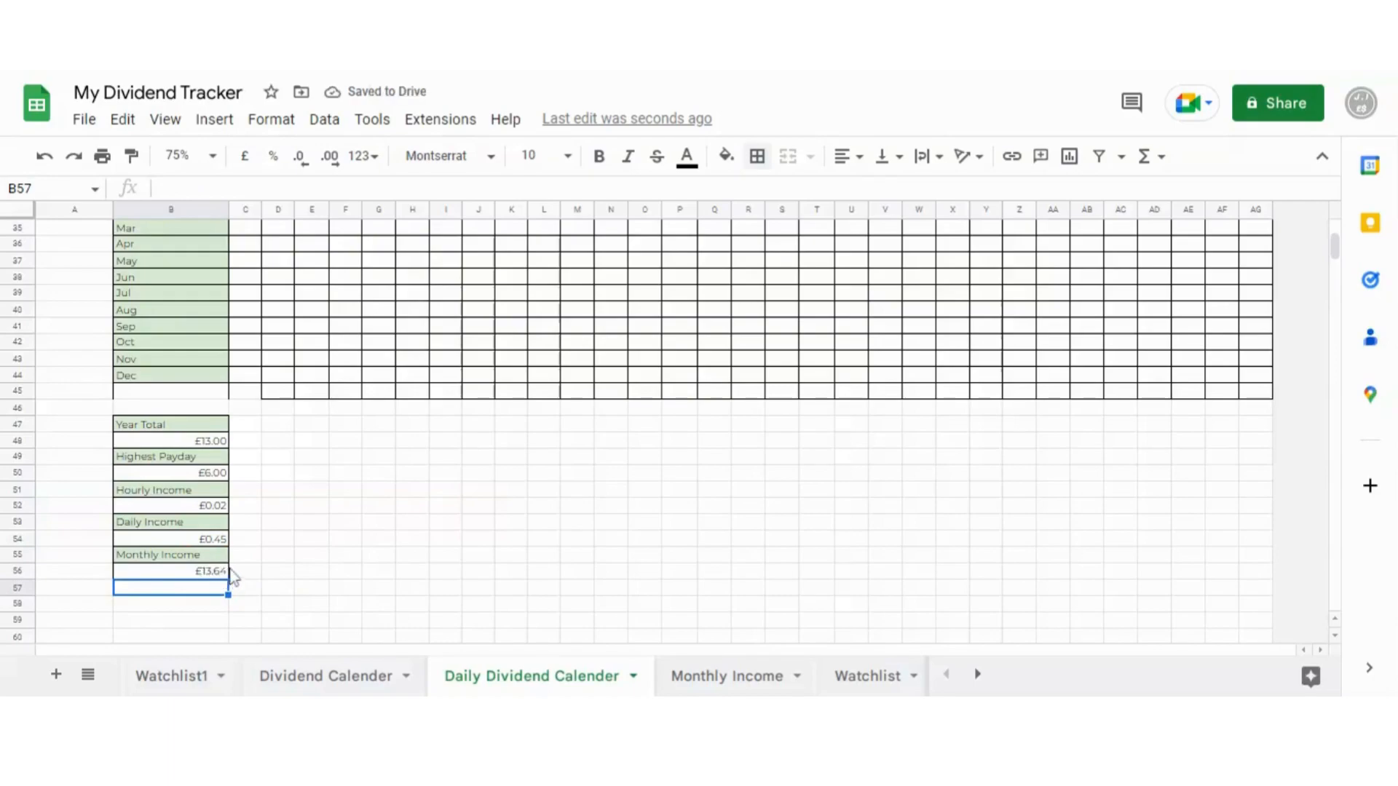
left_click(219, 573)
left_click(213, 542)
left_click(211, 573)
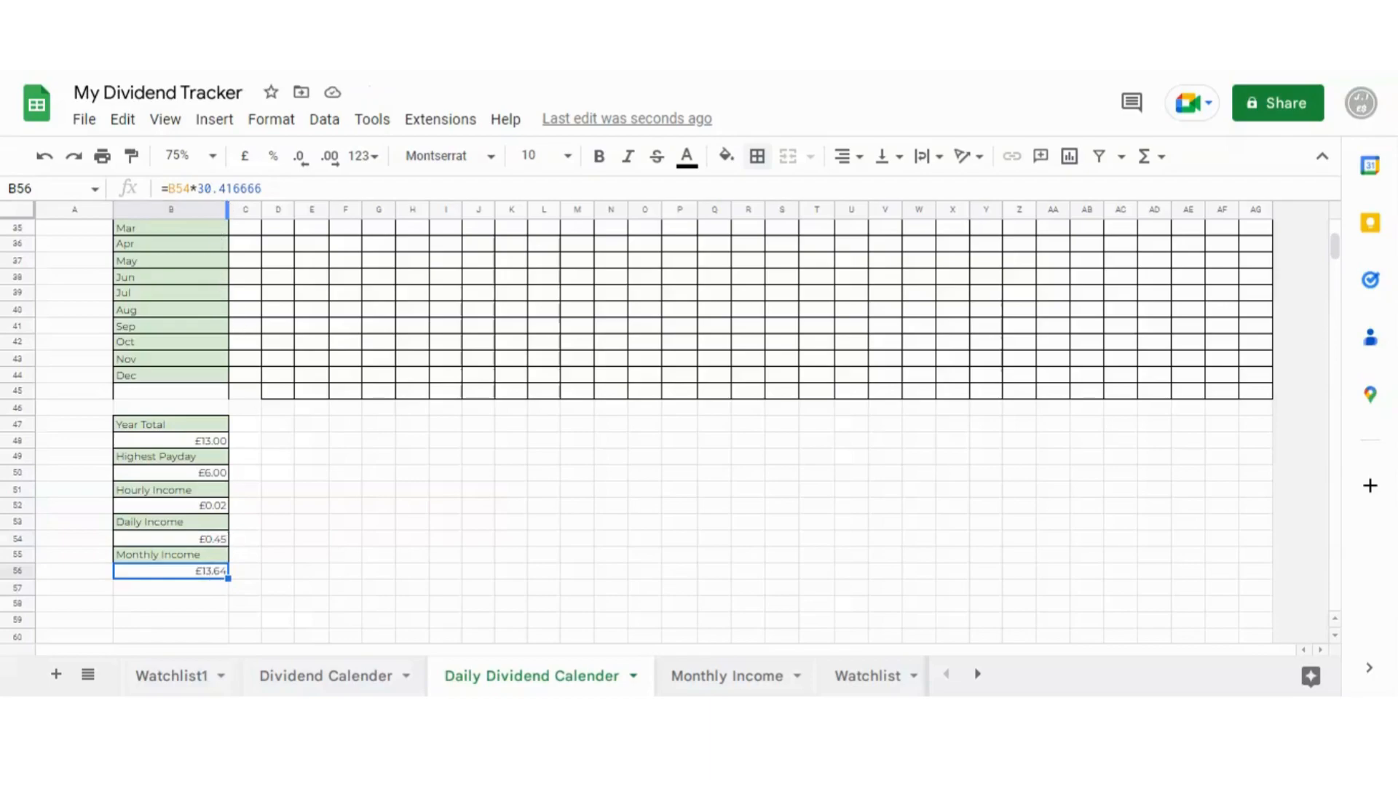
- Enter a test dividend of 100 for 1 March in the 2023 table and check the summary block
left_click(367, 542)
scroll(365, 547, "up", 4)
left_click(248, 398)
type("100")
left_click(312, 593)
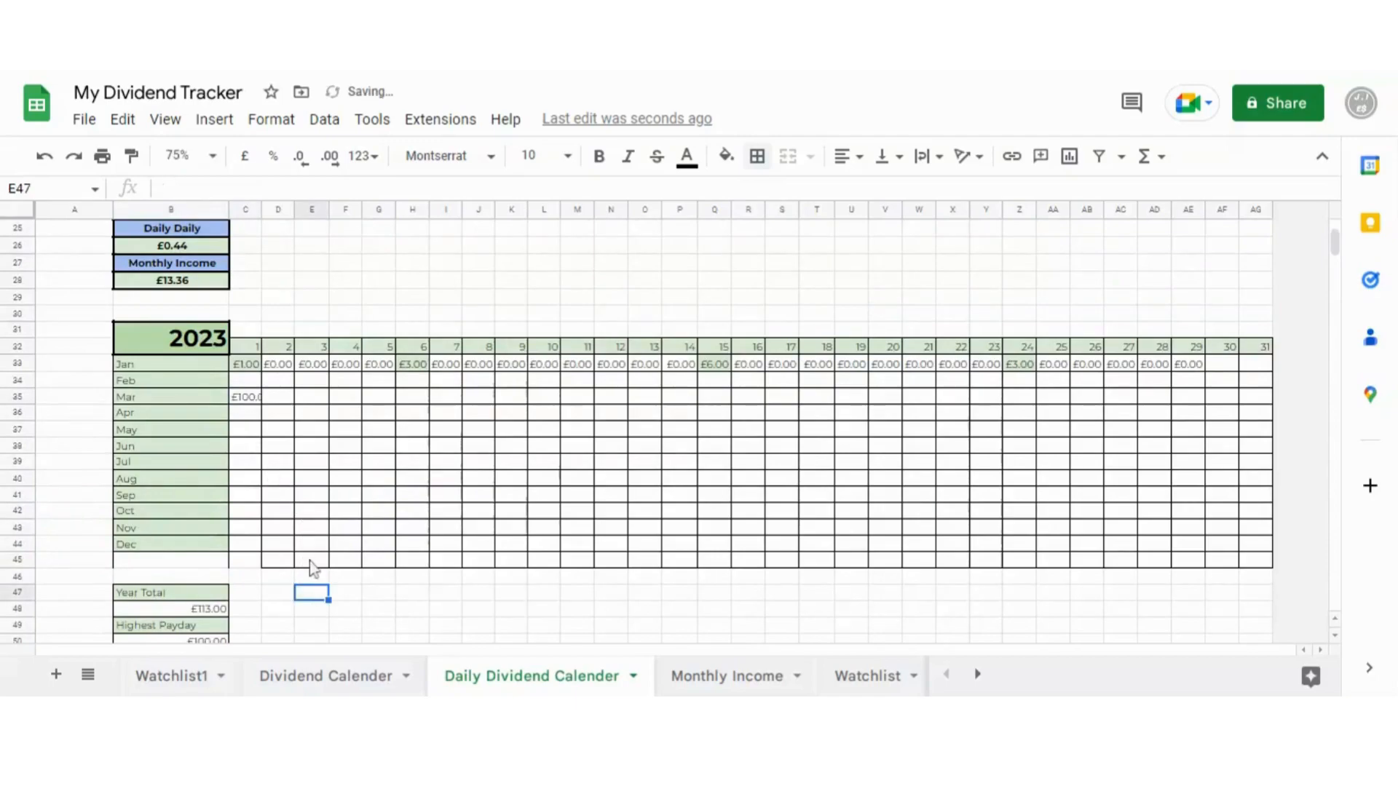
scroll(599, 447, "down", 3)
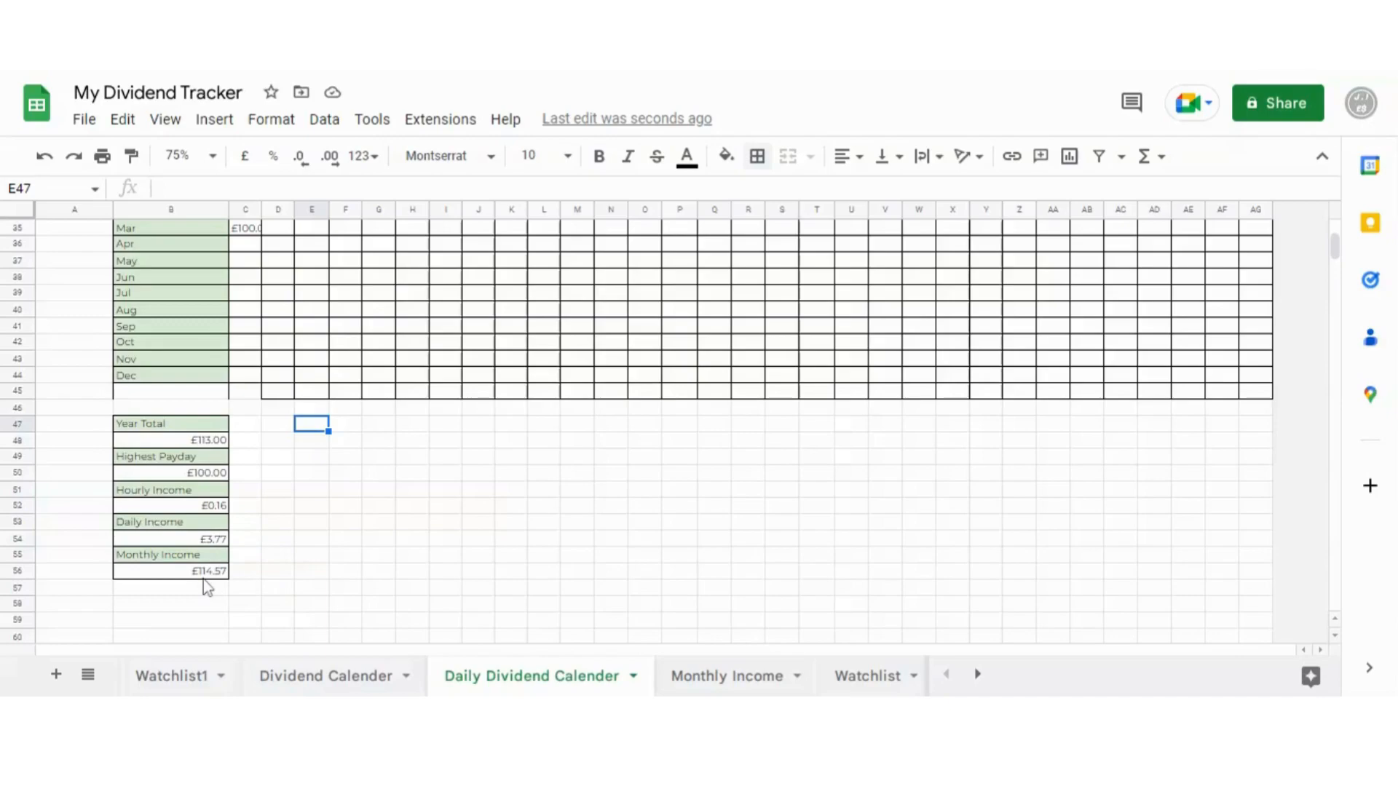
scroll(306, 571, "up", 3)
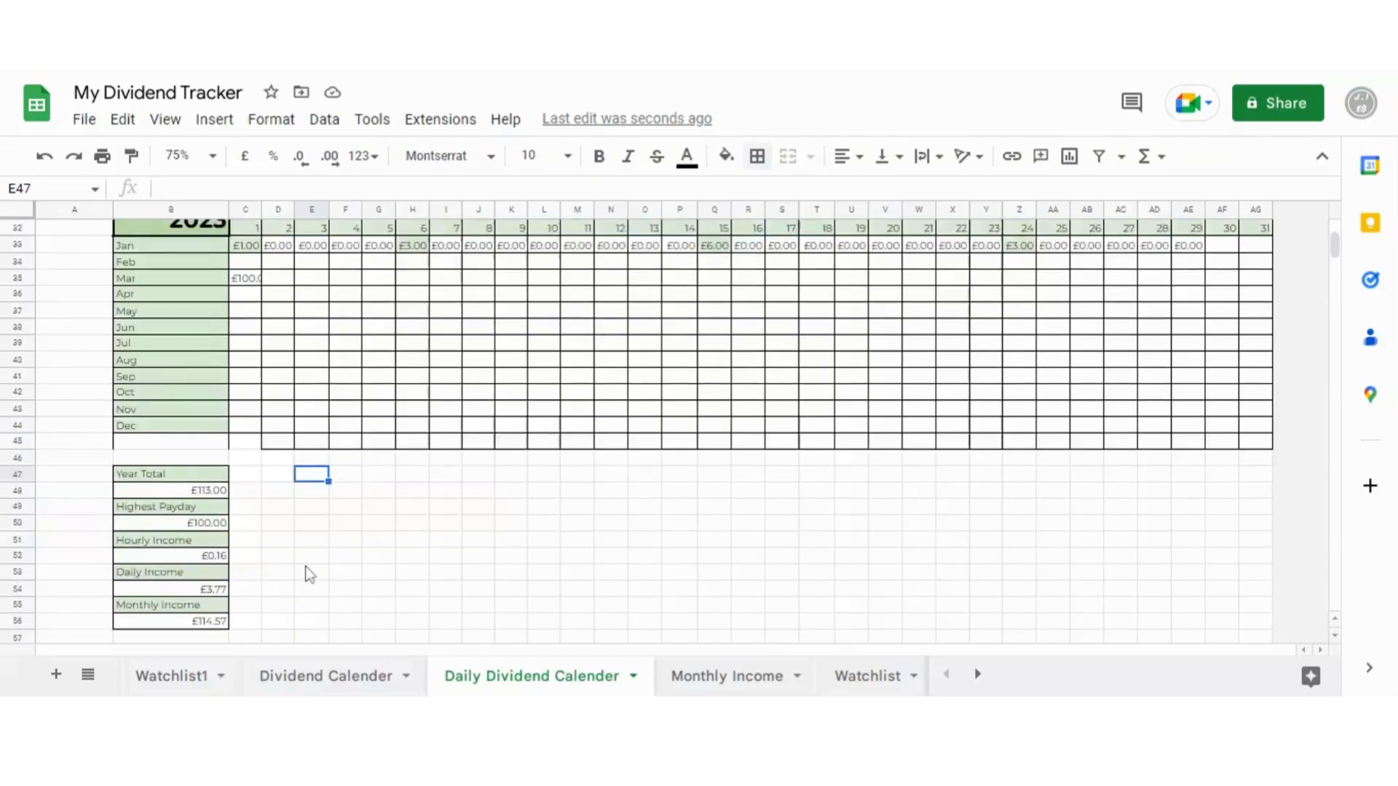
- Enter a dividend of 0 for each day from 1 to 6 February in the 2023 table
left_click(246, 333)
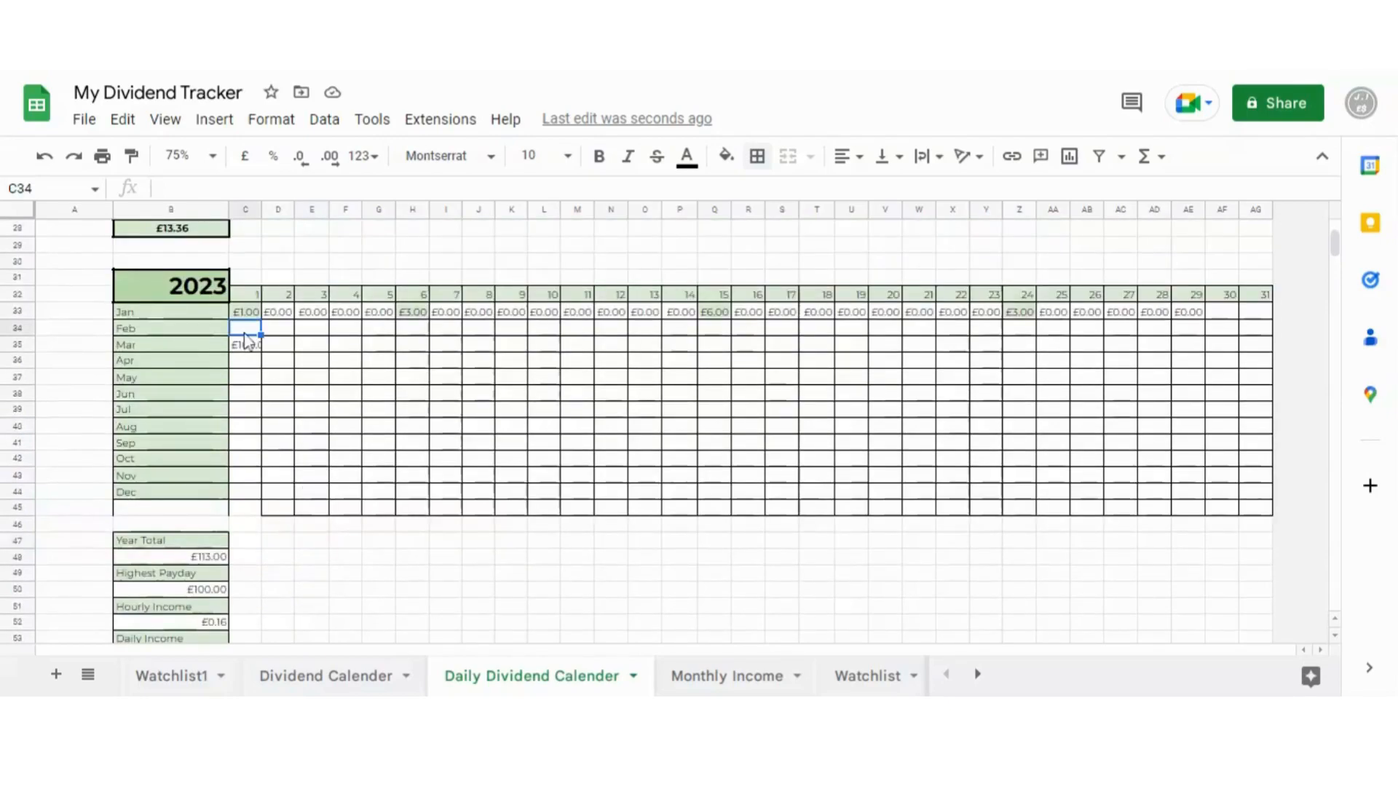
type("0")
key("Tab")
type("0")
key("Tab")
type("0")
key("Tab")
type("0")
key("Tab")
type("0")
key("Tab")
type("0")
- Enter a dividend of 0 for 30 and 31 January and check the income averages in the summary block
left_click(1222, 310)
left_click(1242, 312)
type("0")
left_click(1216, 313)
type("0")
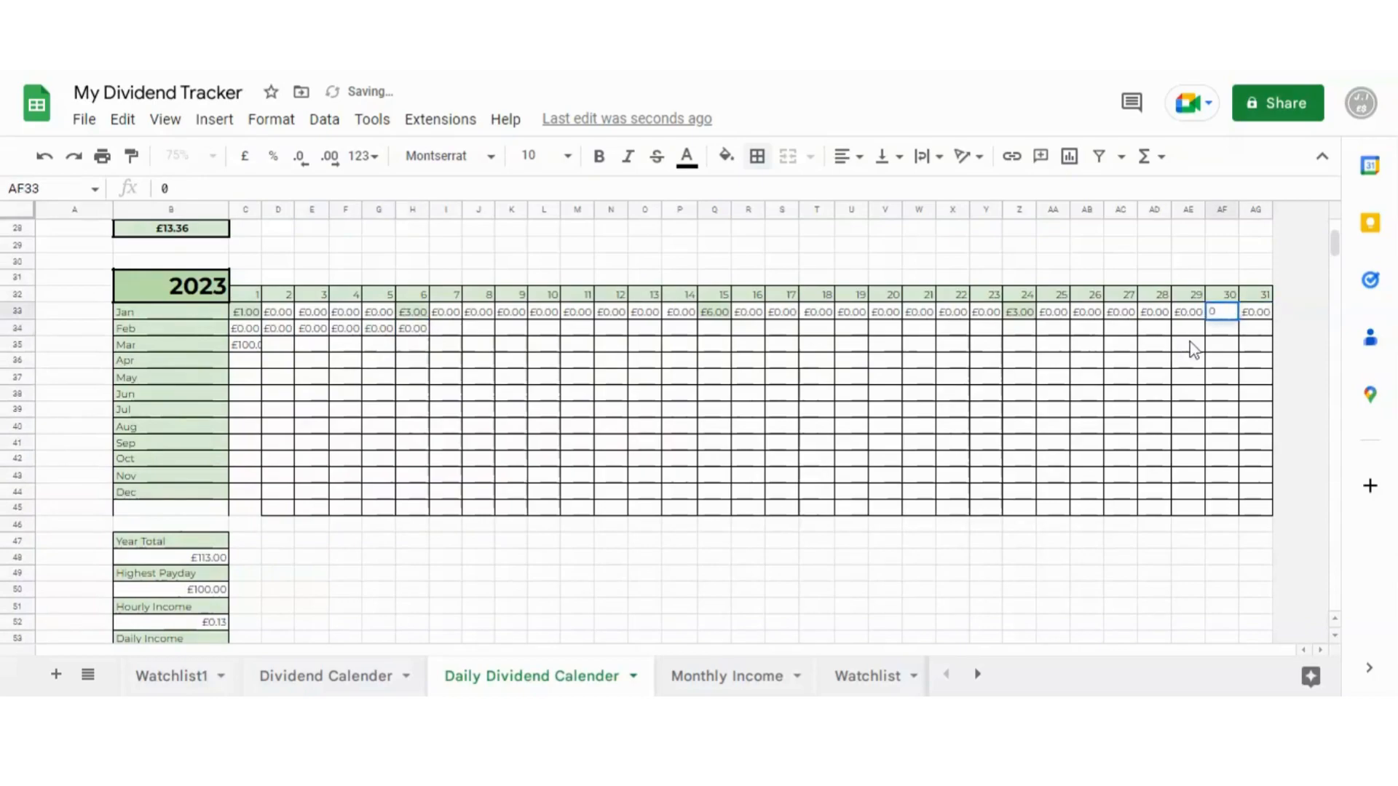
left_click(1158, 345)
scroll(768, 520, "down", 3)
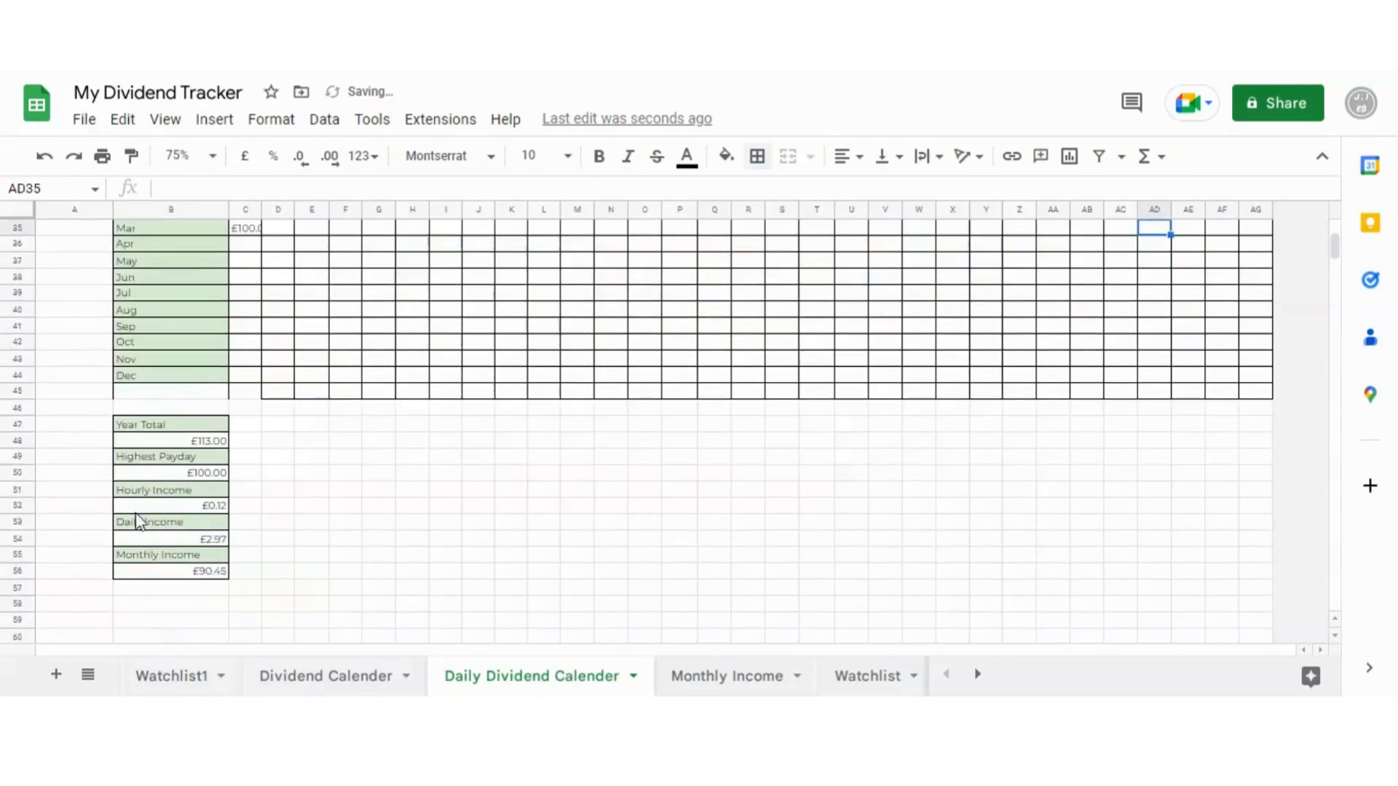
scroll(288, 492, "up", 3)
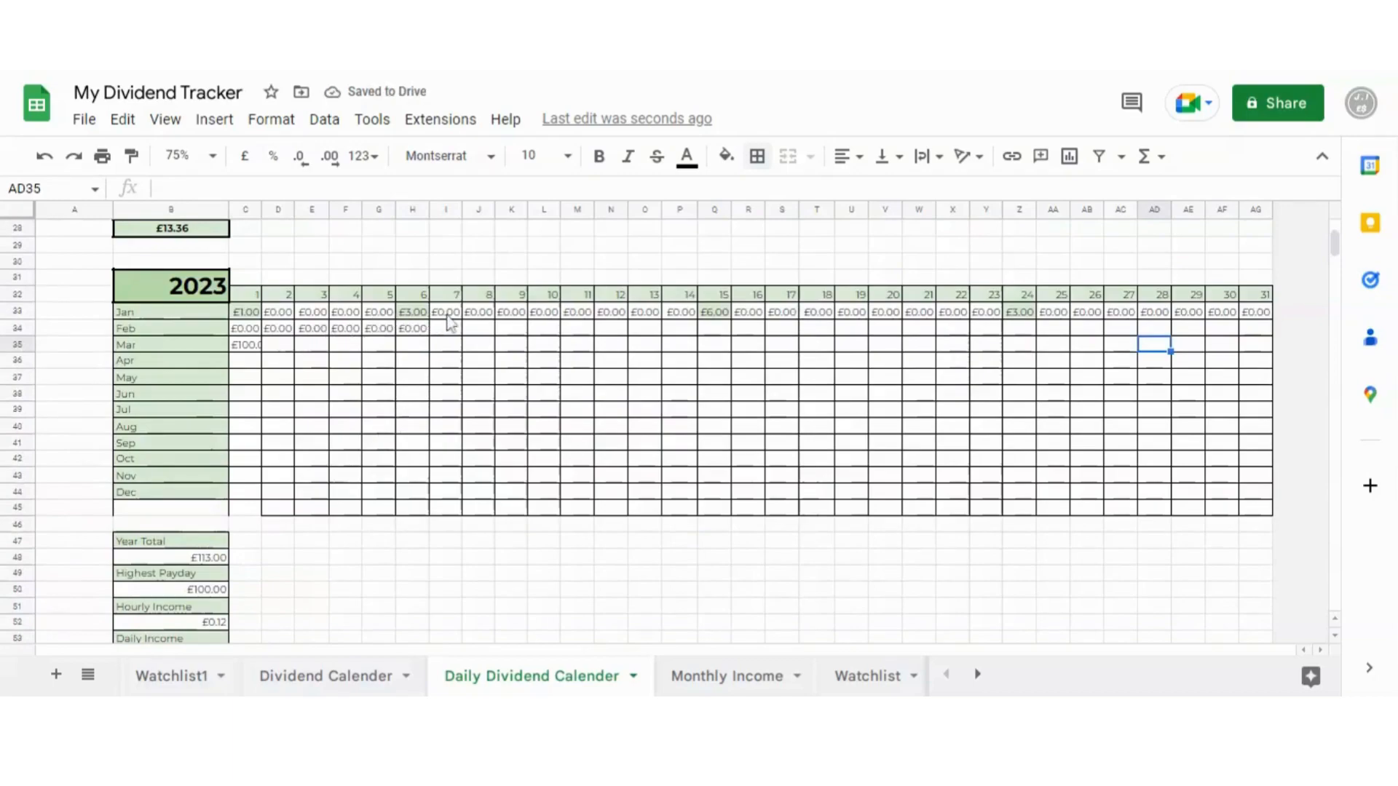
- Delete the test dividend for 1 March from cell C35
left_click(245, 348)
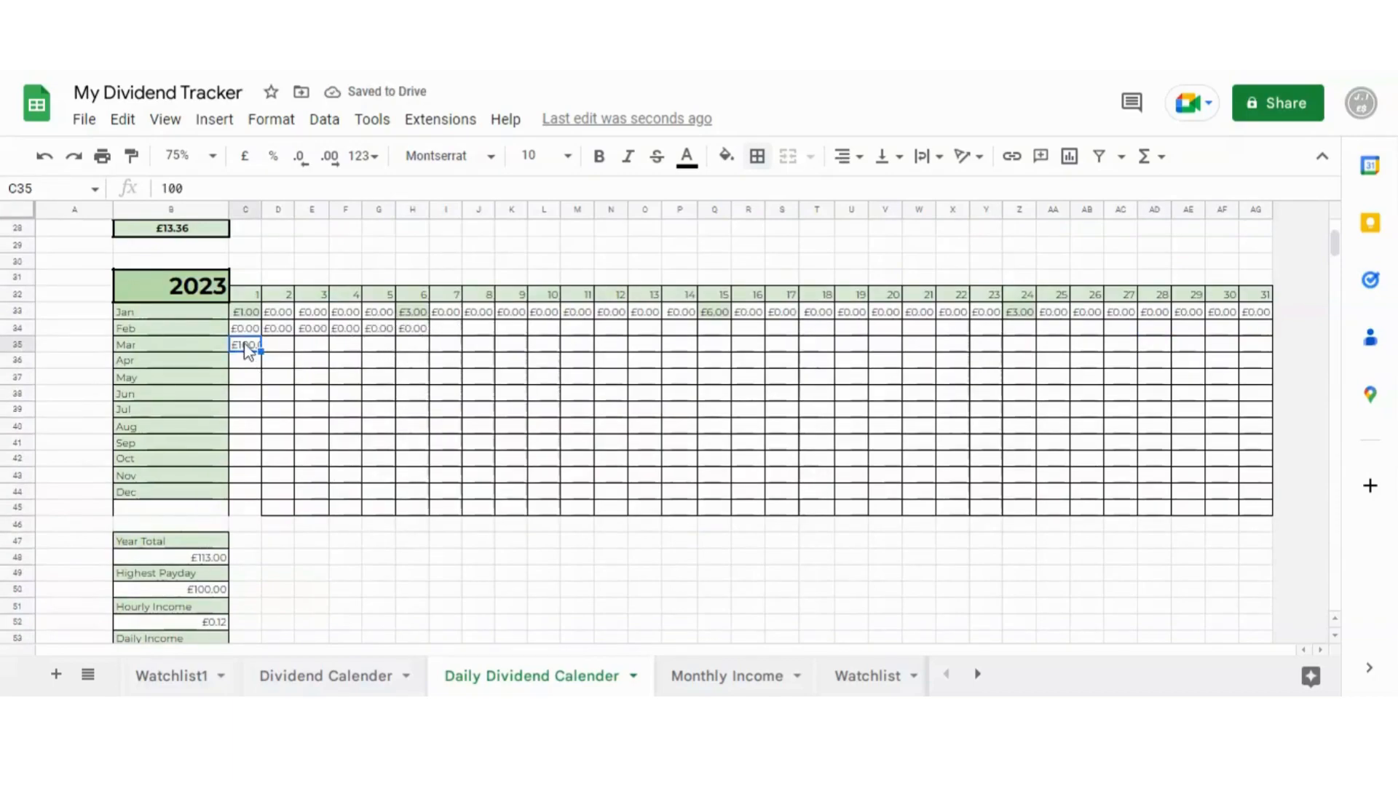
scroll(306, 444, "down", 3)
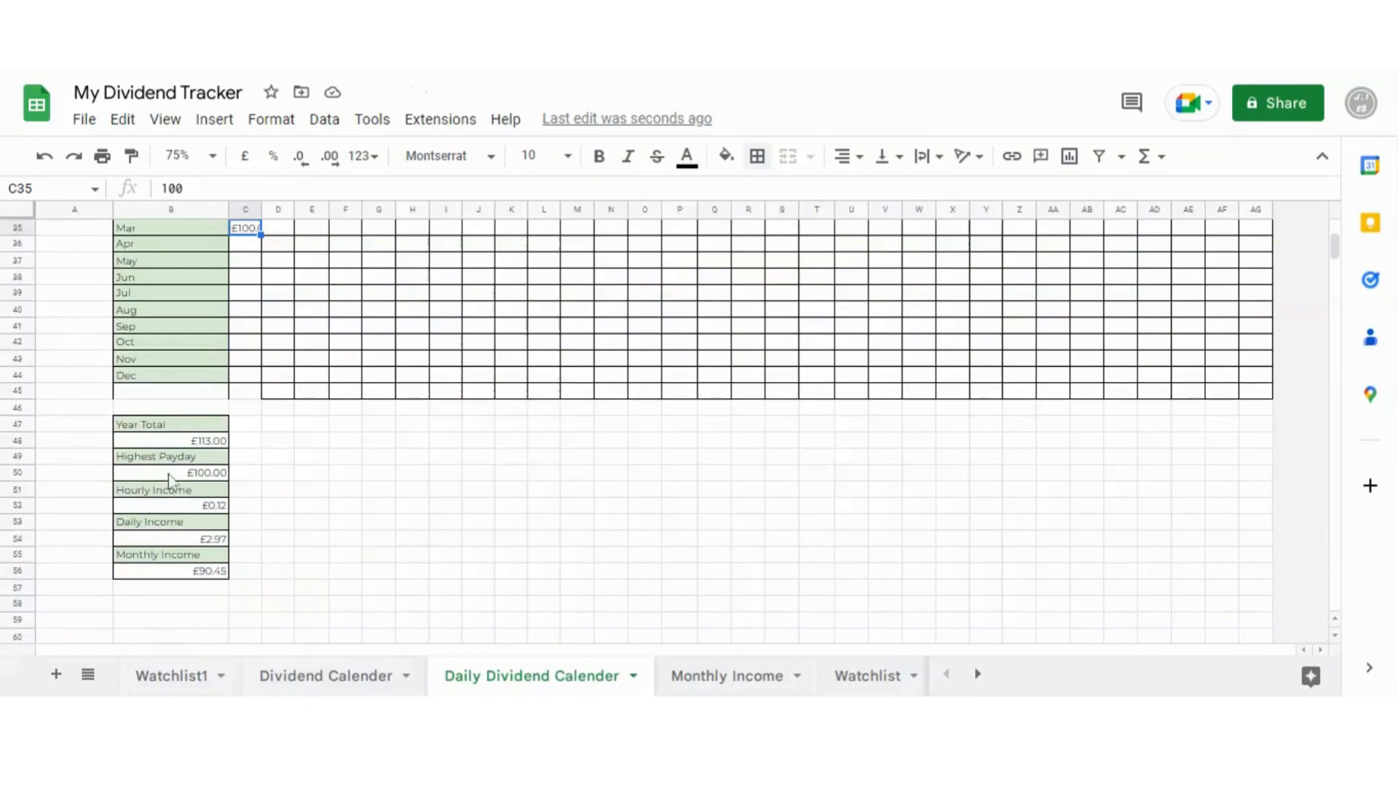
key("Delete")
scroll(368, 502, "up", 1)
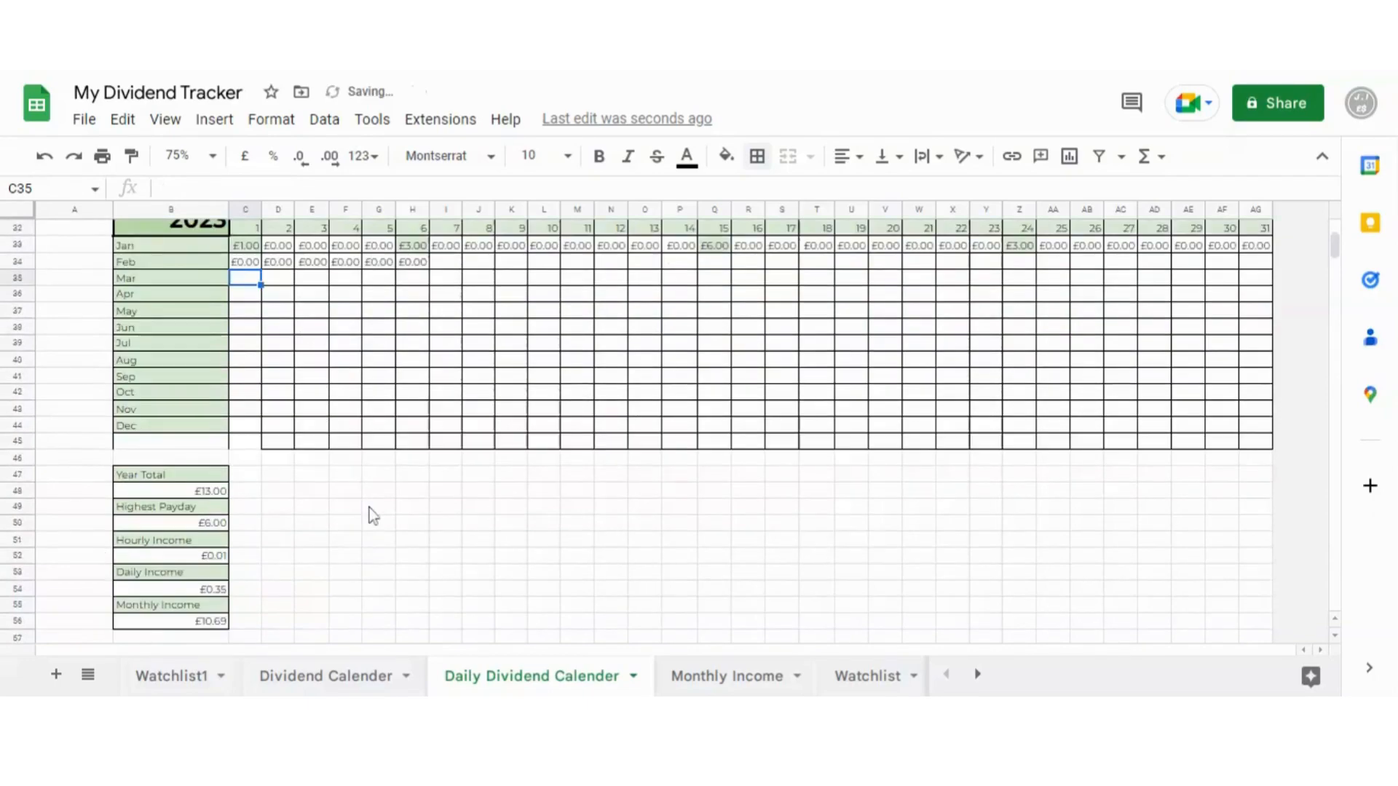
scroll(1337, 249, "up", 2)
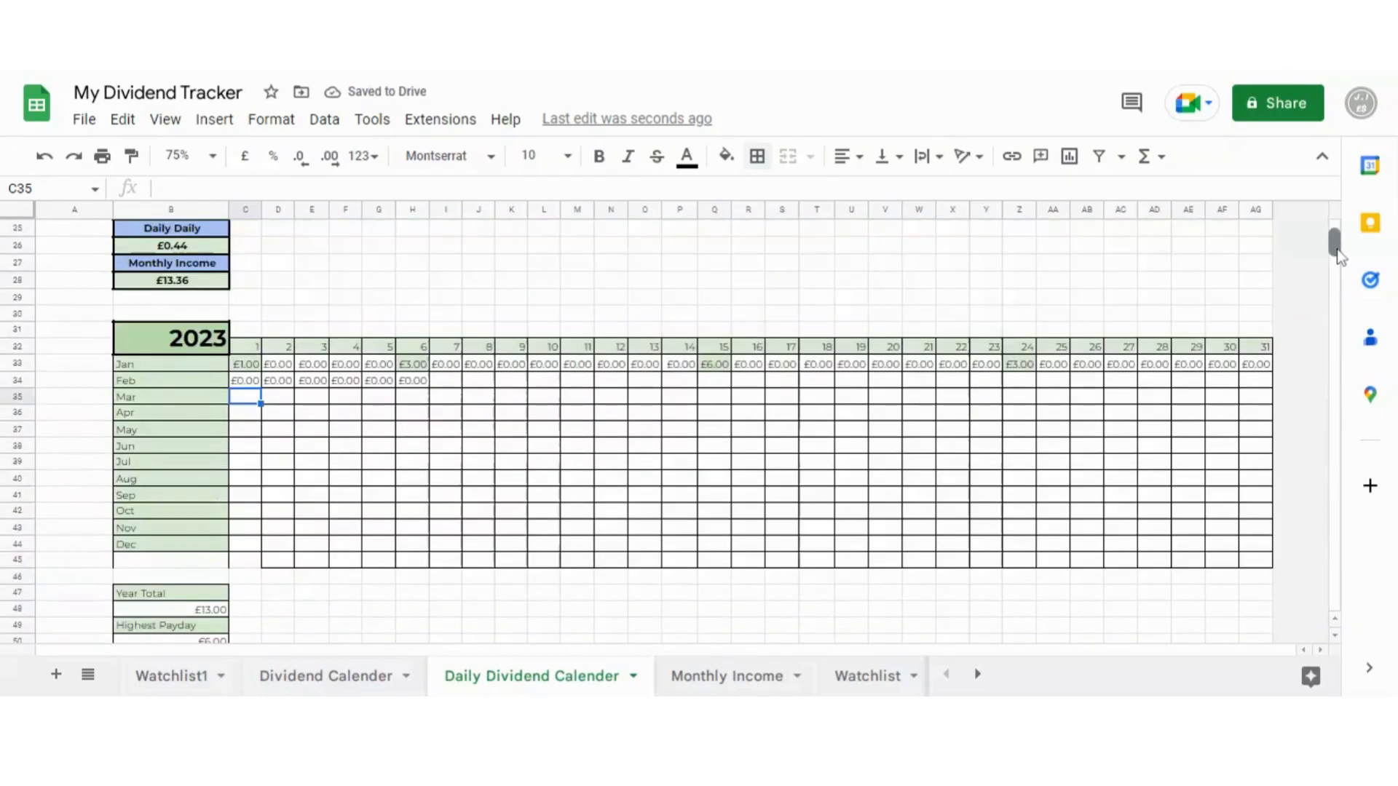
scroll(1337, 247, "down", 1)
left_click(989, 559)
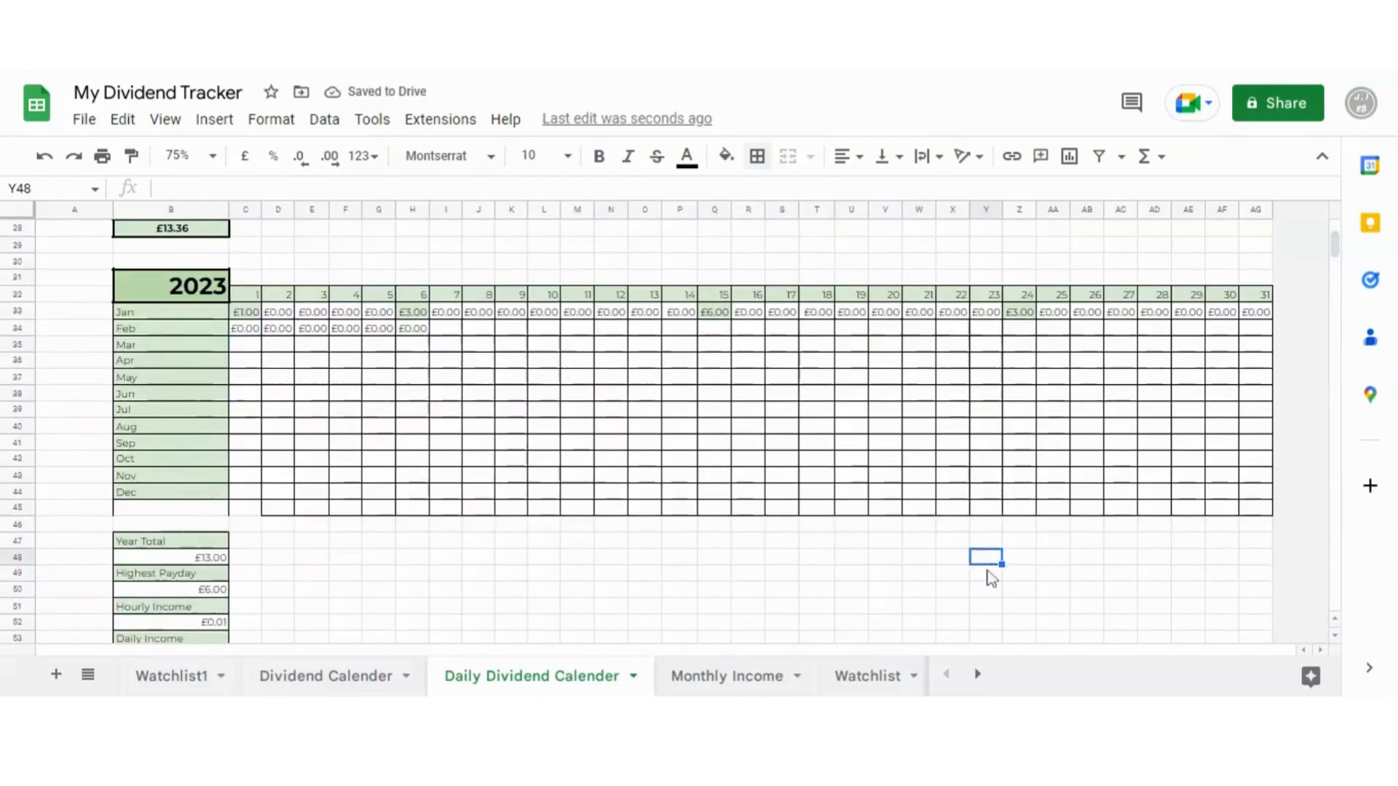
scroll(989, 587, "down", 1)
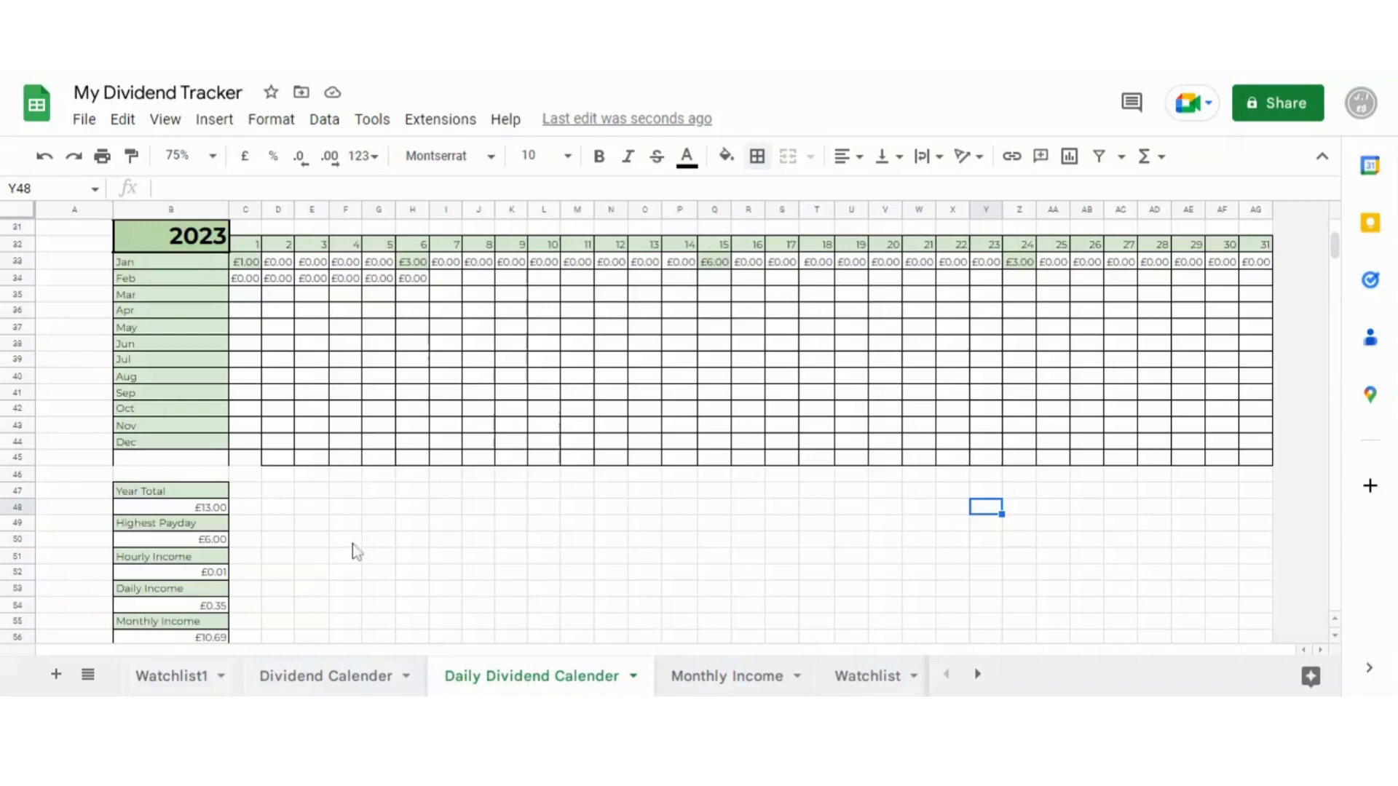
scroll(353, 545, "down", 1)
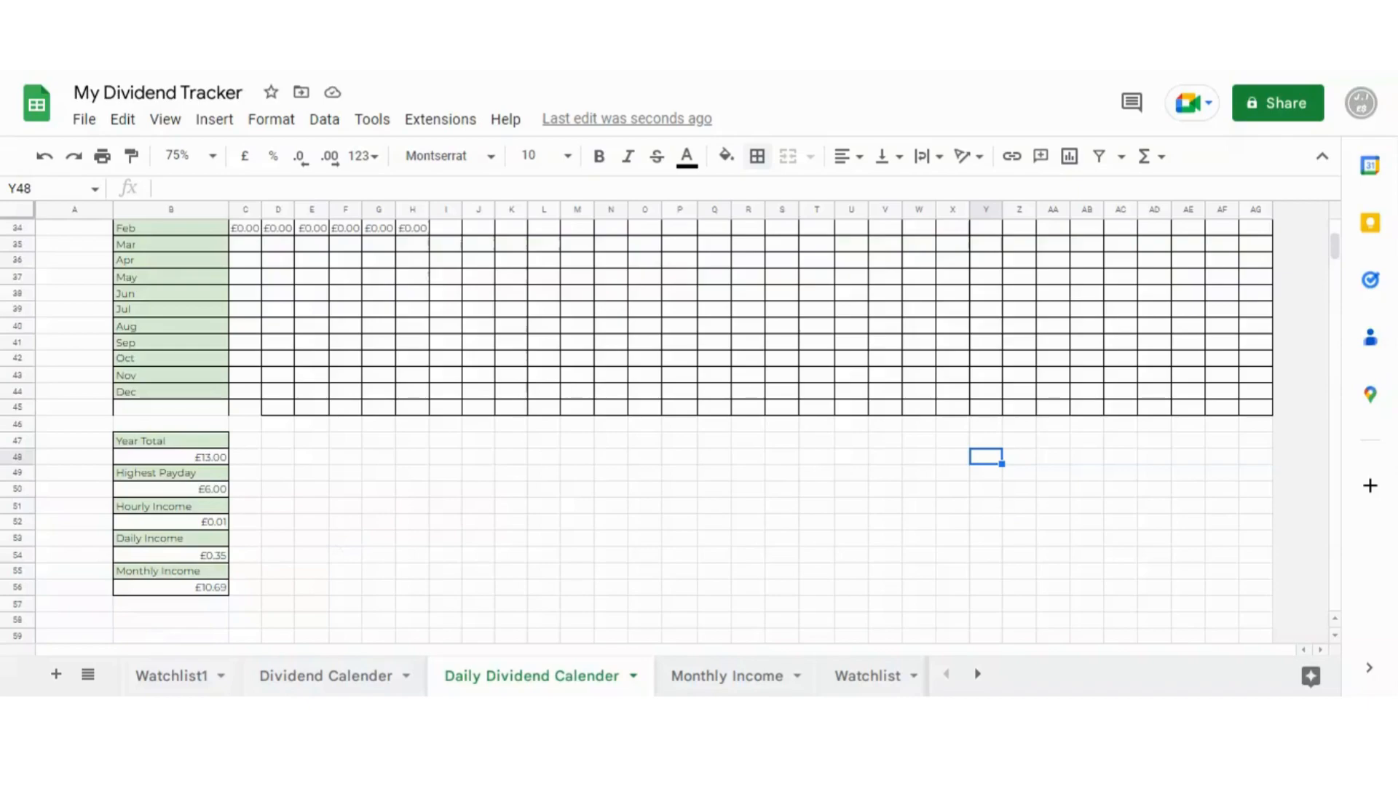
left_click(319, 590)
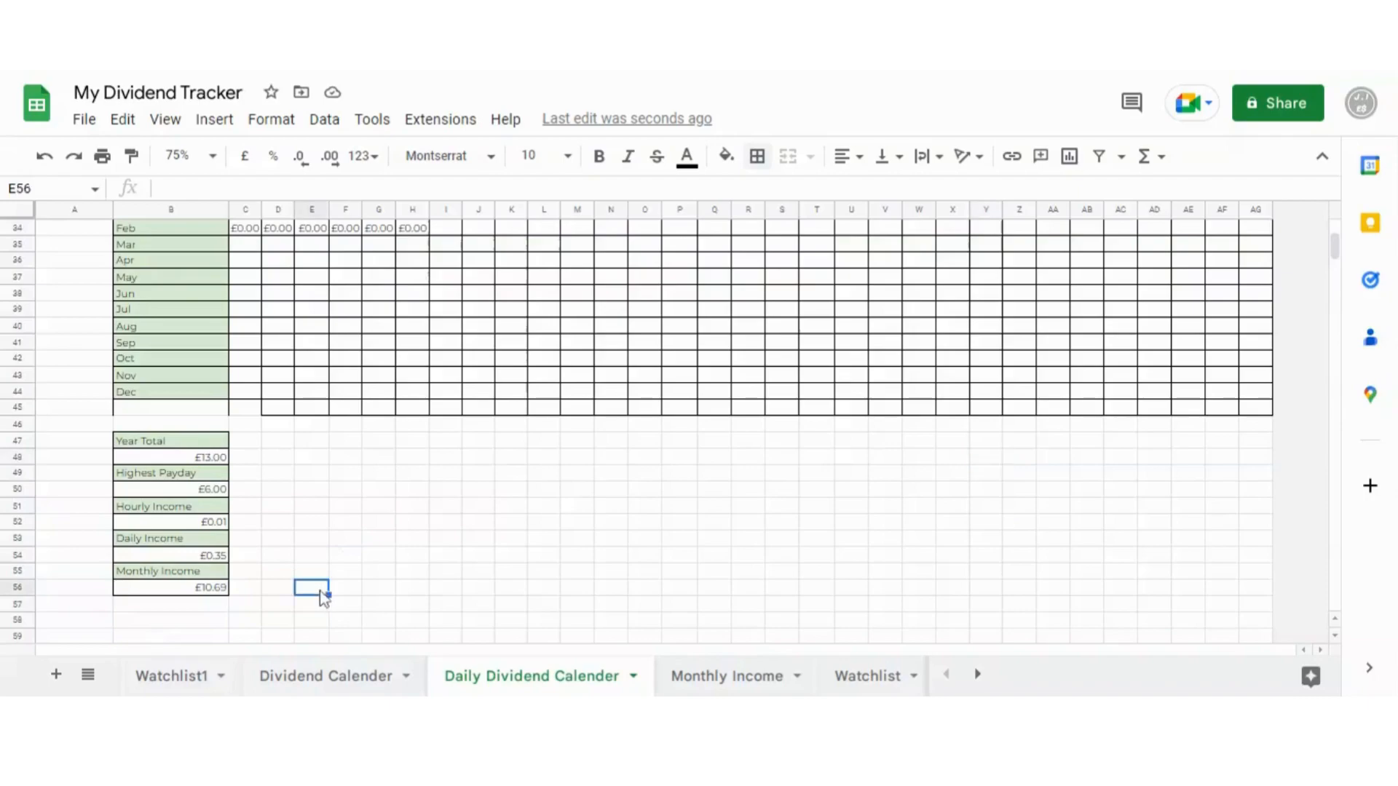